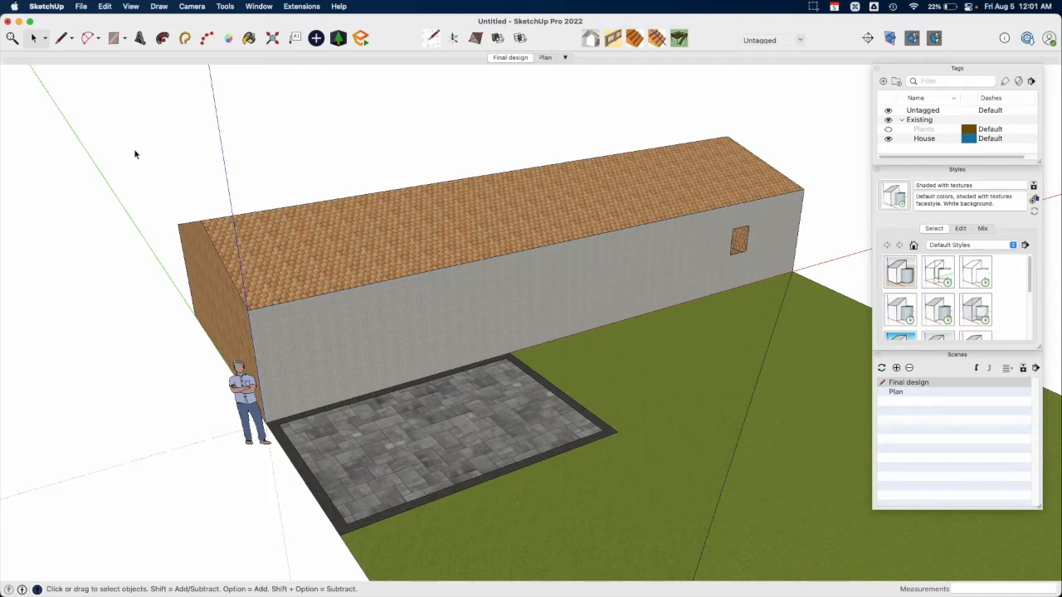
Open the keyboard shortcut preferences and filter the function list for "sel".
left_click(81, 8)
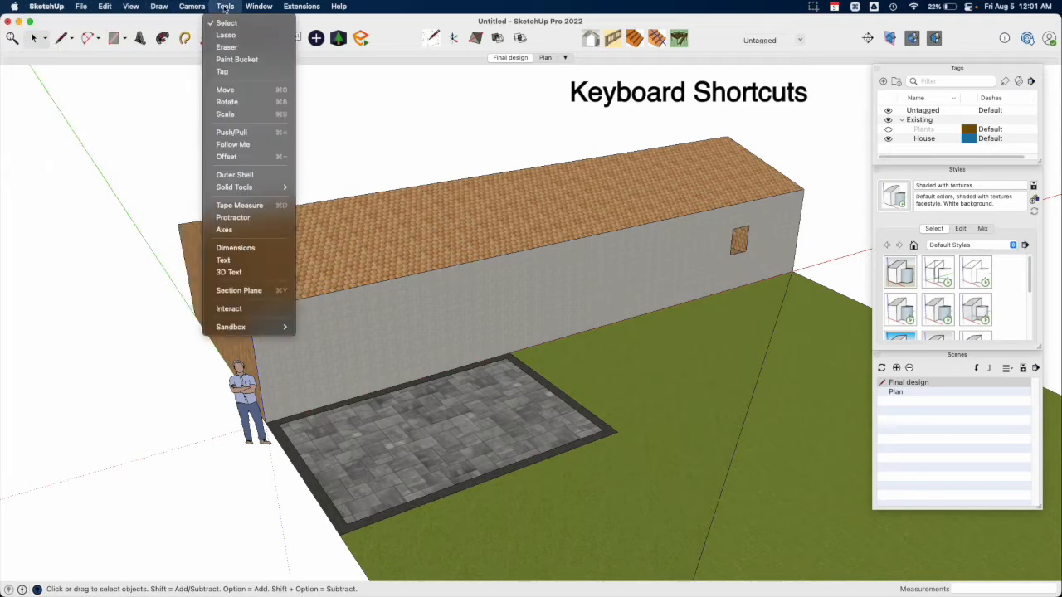
mouse_move(255, 8)
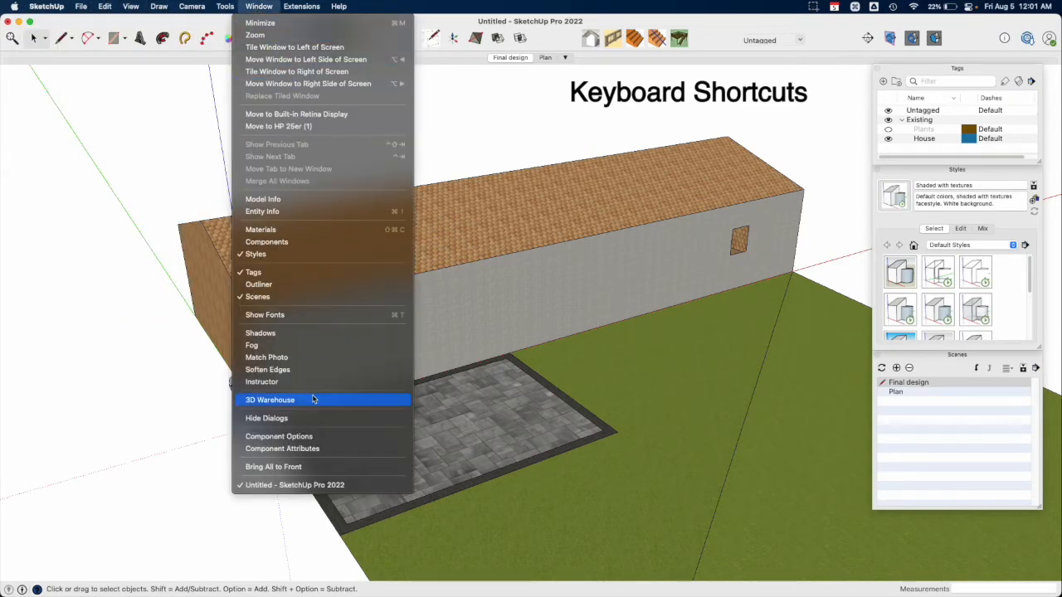
mouse_move(33, 8)
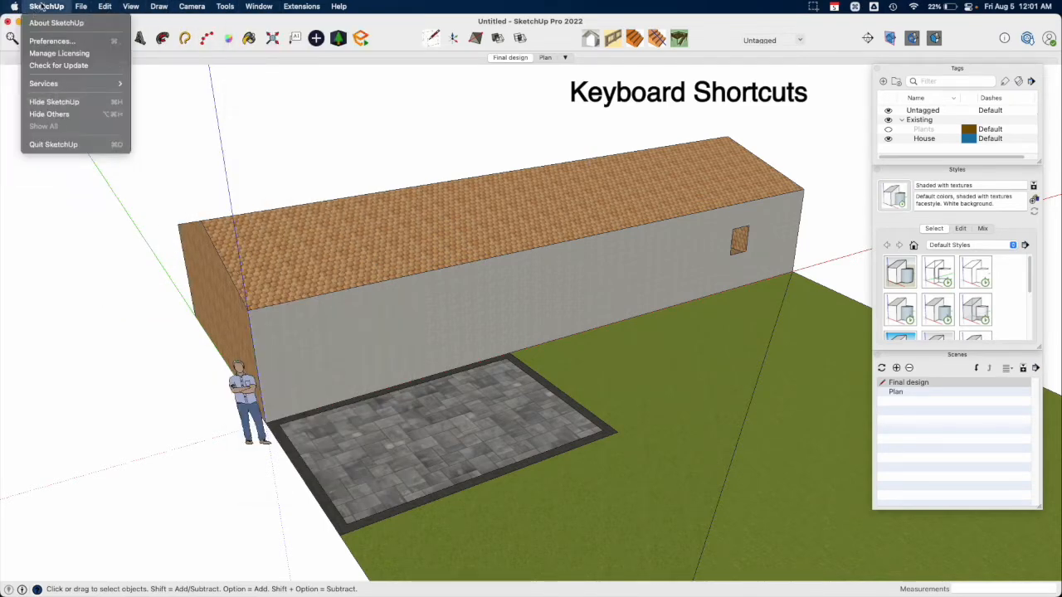
left_click(53, 41)
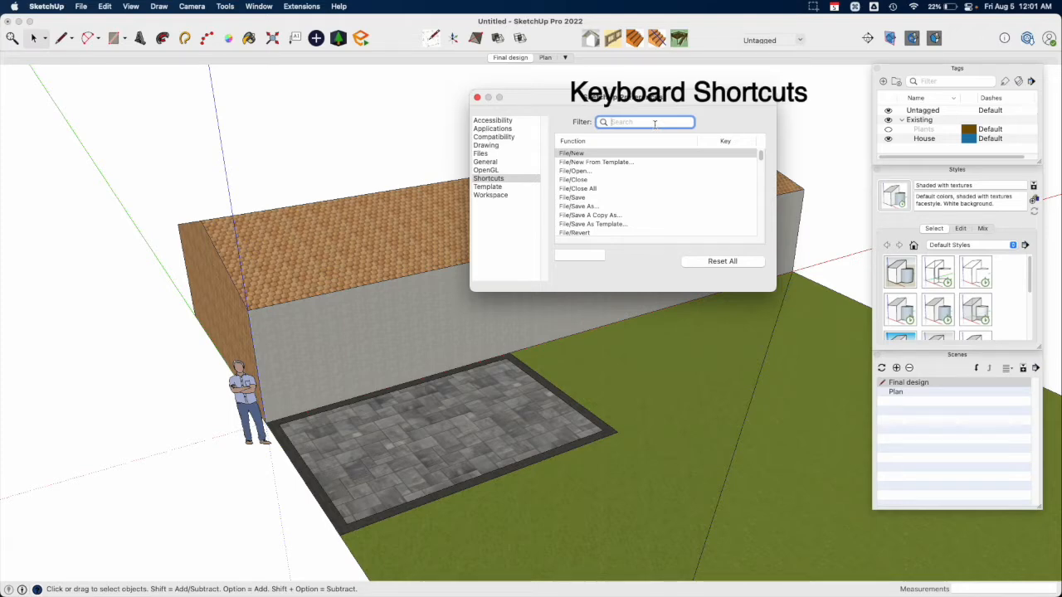
type("sel")
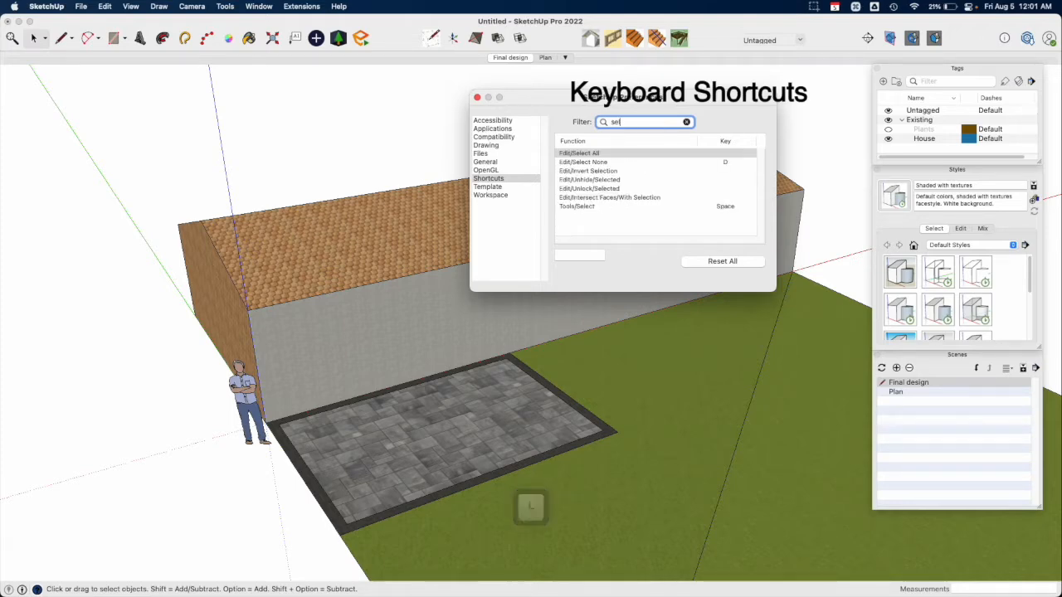
Assign D as the shortcut for Edit/Select None and clear the function filter.
left_click(669, 163)
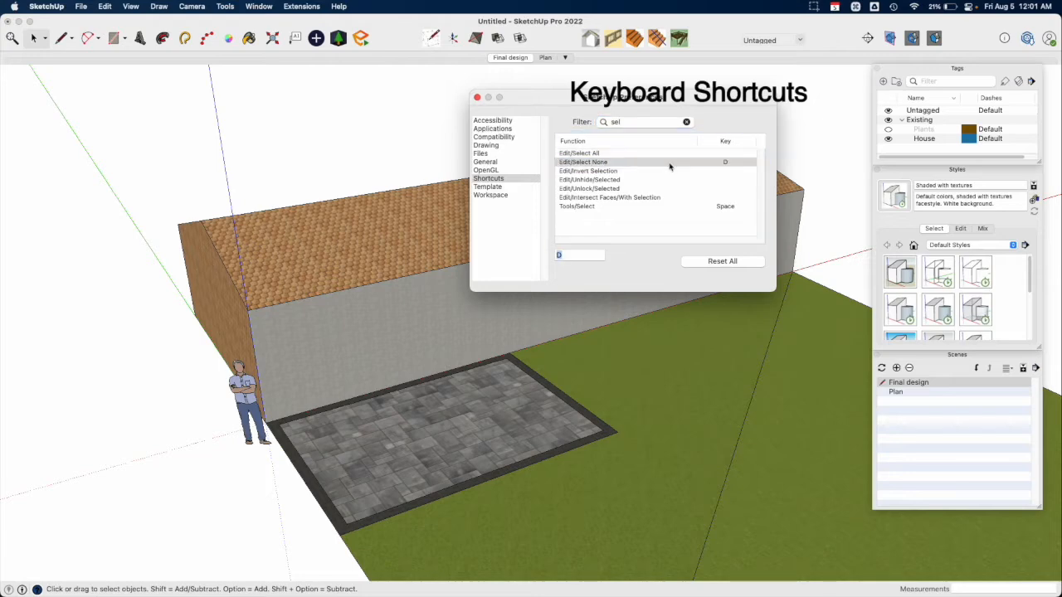
left_click(580, 254)
key("d")
left_click(686, 122)
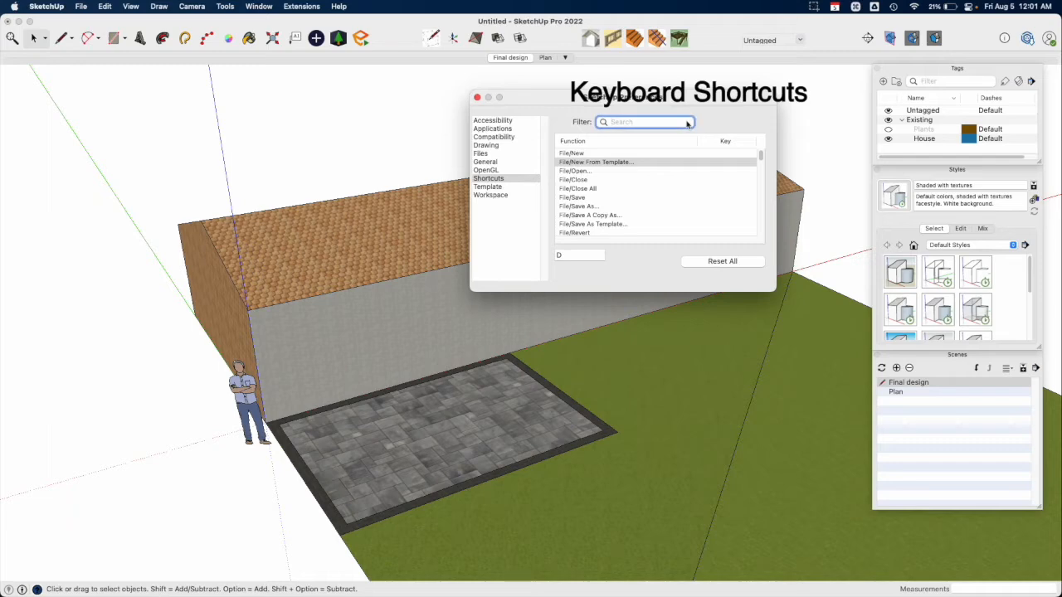
Move the preferences window clear of the patio and deselect everything in the model.
left_click(569, 426)
left_click_drag(551, 103, 142, 86)
scroll(426, 427, "up", 3)
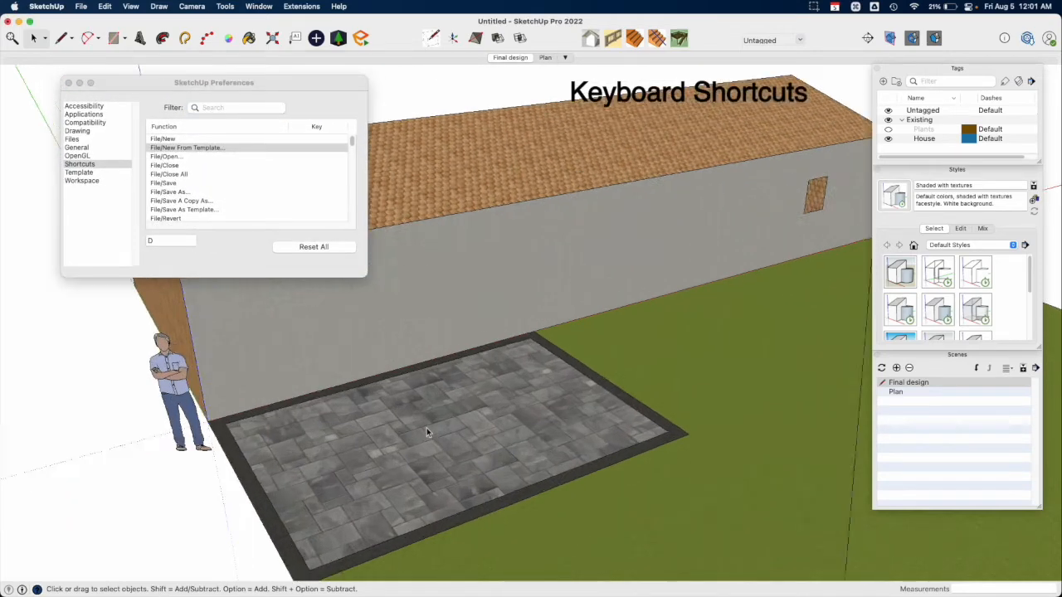
scroll(426, 427, "up", 5)
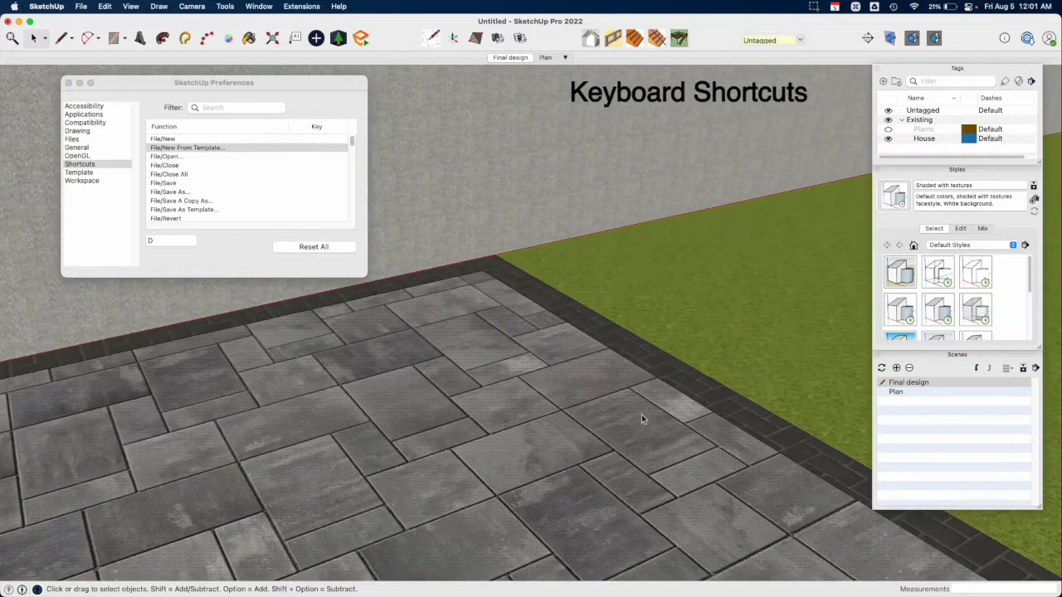
scroll(647, 348, "up", 3)
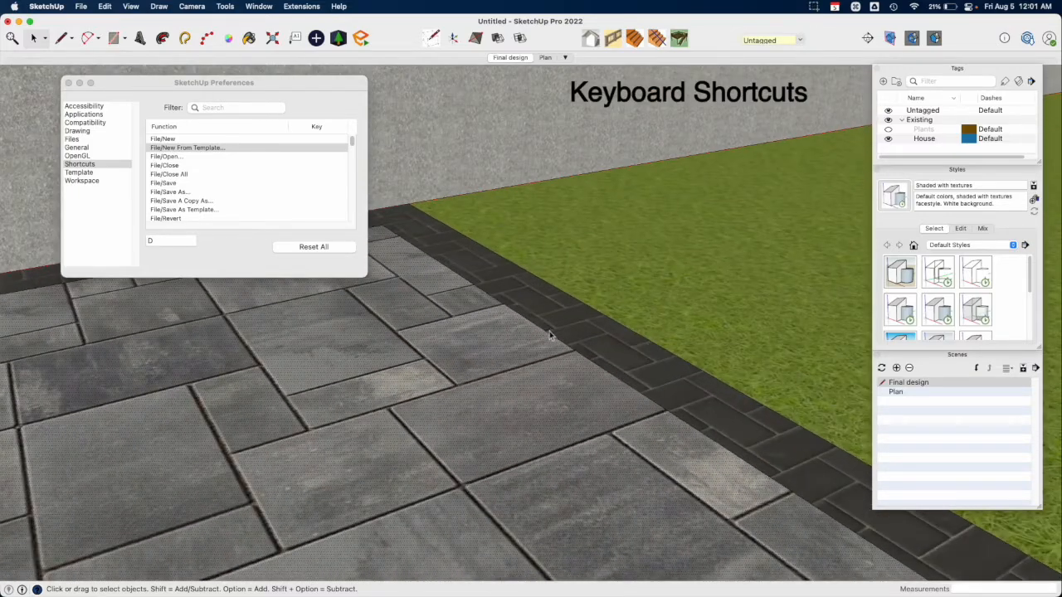
scroll(572, 332, "down", 5)
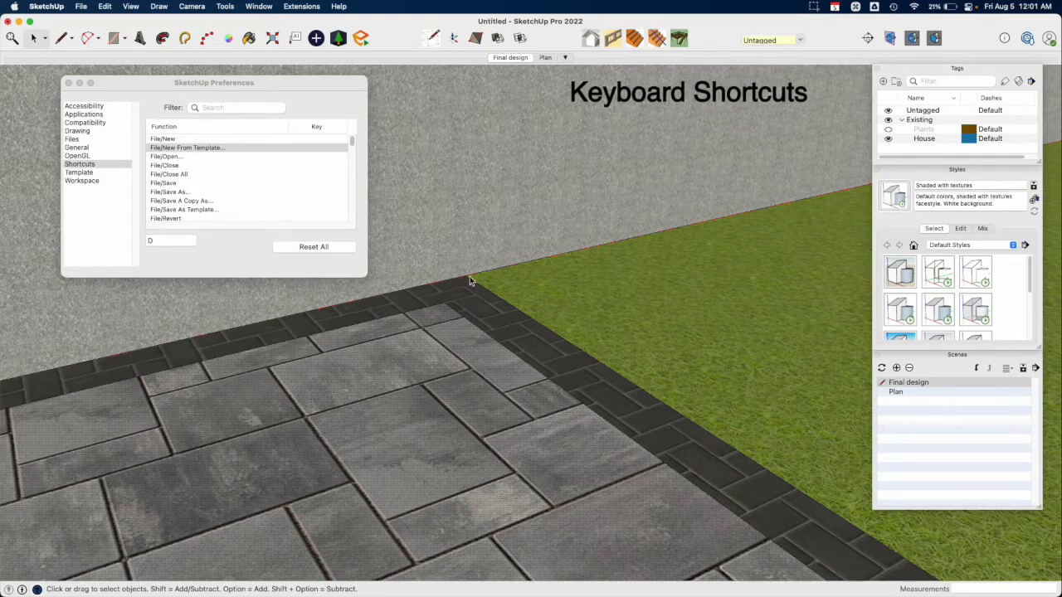
key("d")
scroll(480, 359, "down", 10)
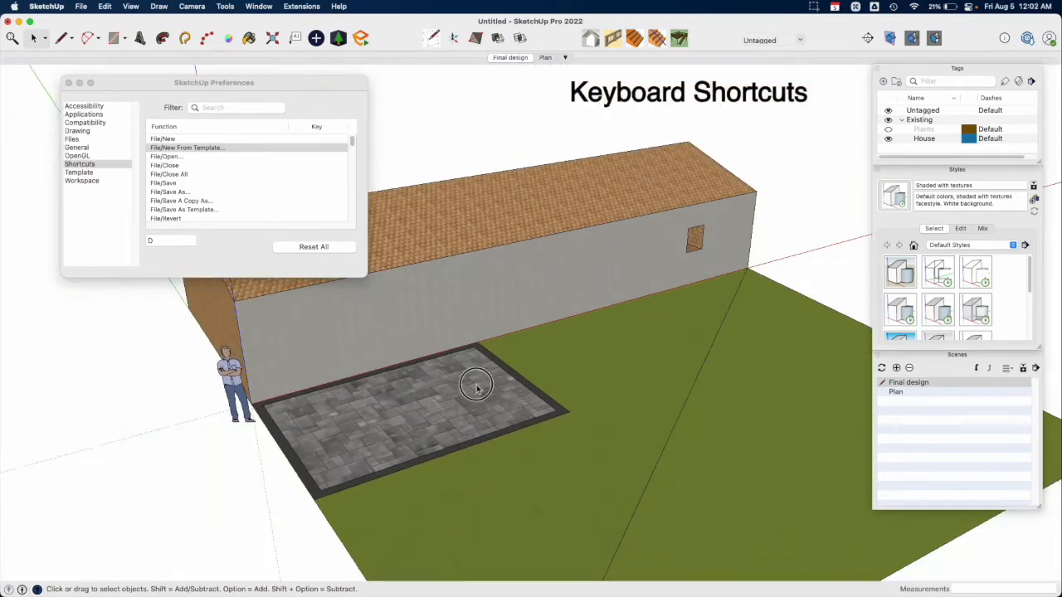
scroll(487, 374, "down", 2)
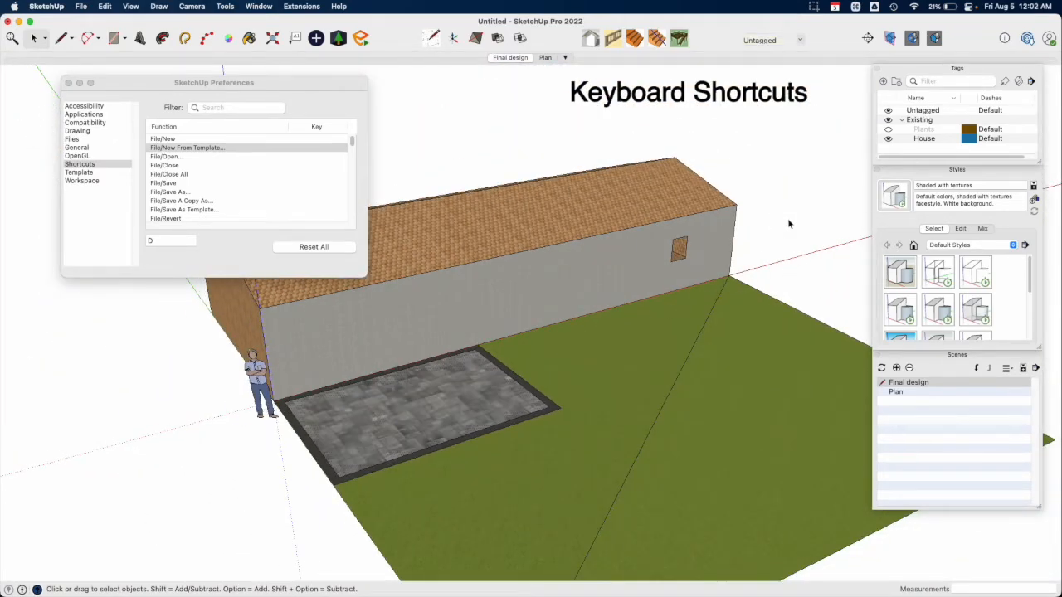
scroll(508, 338, "up", 5)
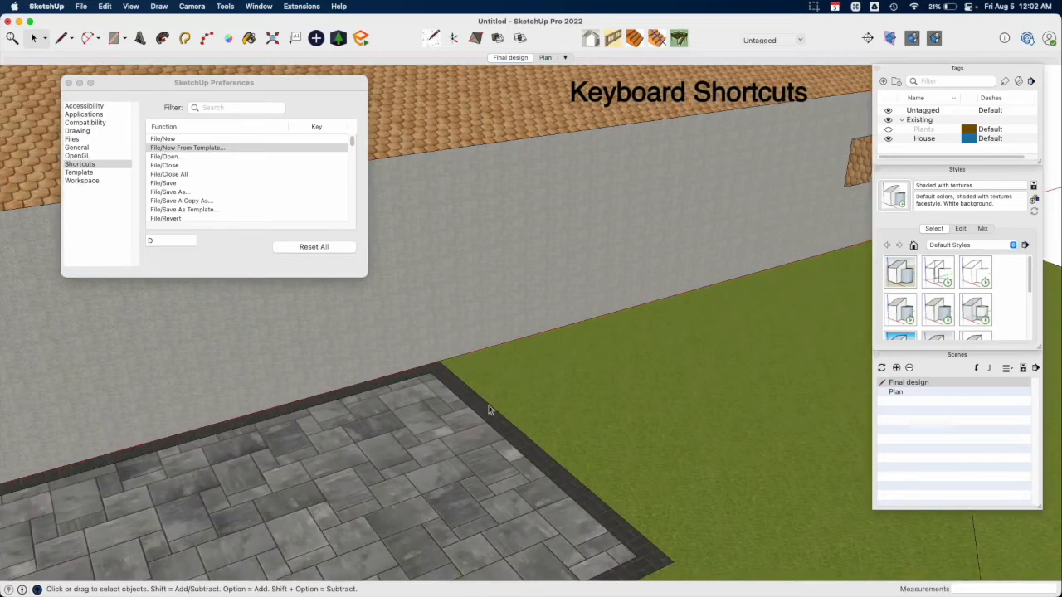
scroll(490, 410, "up", 3)
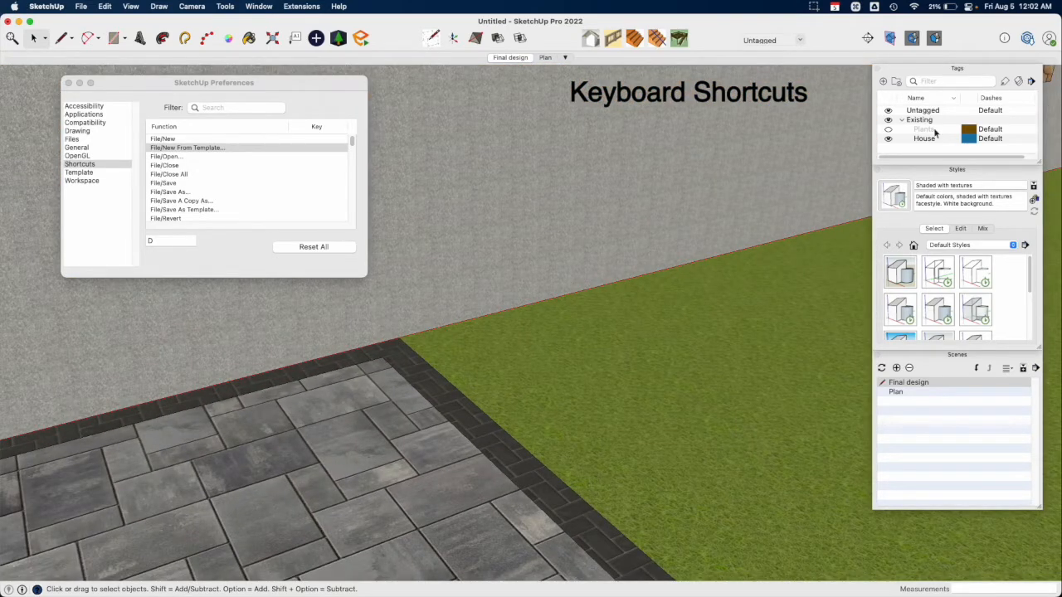
middle_click_drag(411, 420, 457, 381, "shift")
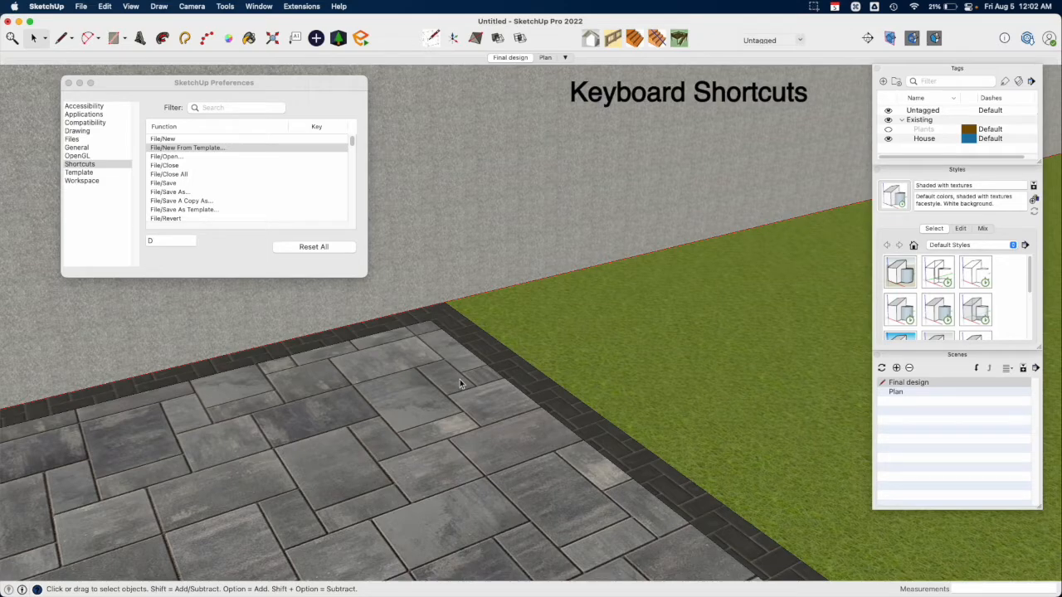
scroll(365, 398, "down", 2)
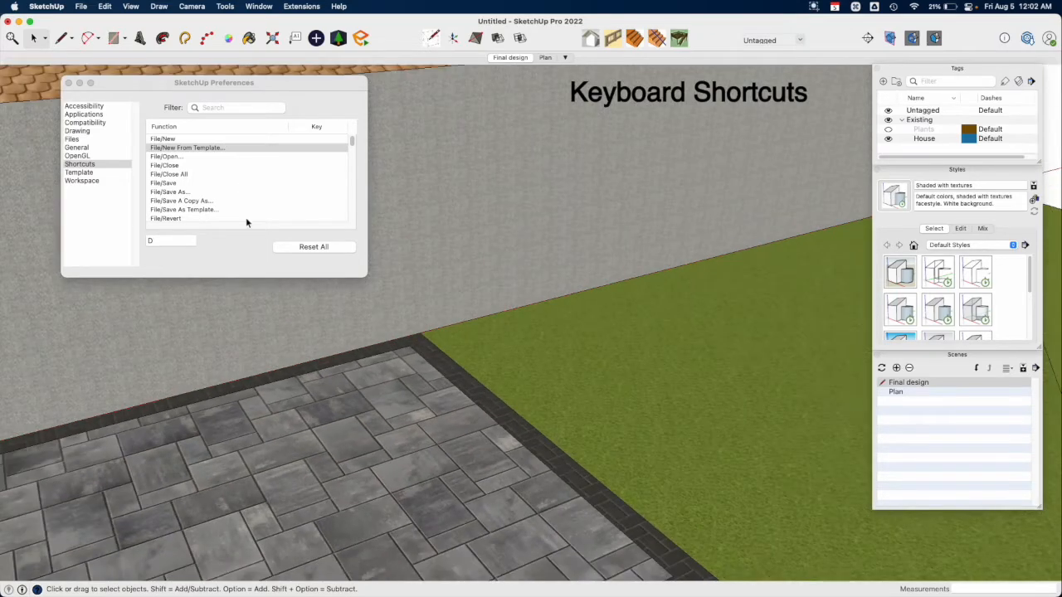
Filter the shortcut functions for "protract" and assign Y as the shortcut for Tools/Protractor.
left_click(238, 109)
type("protract")
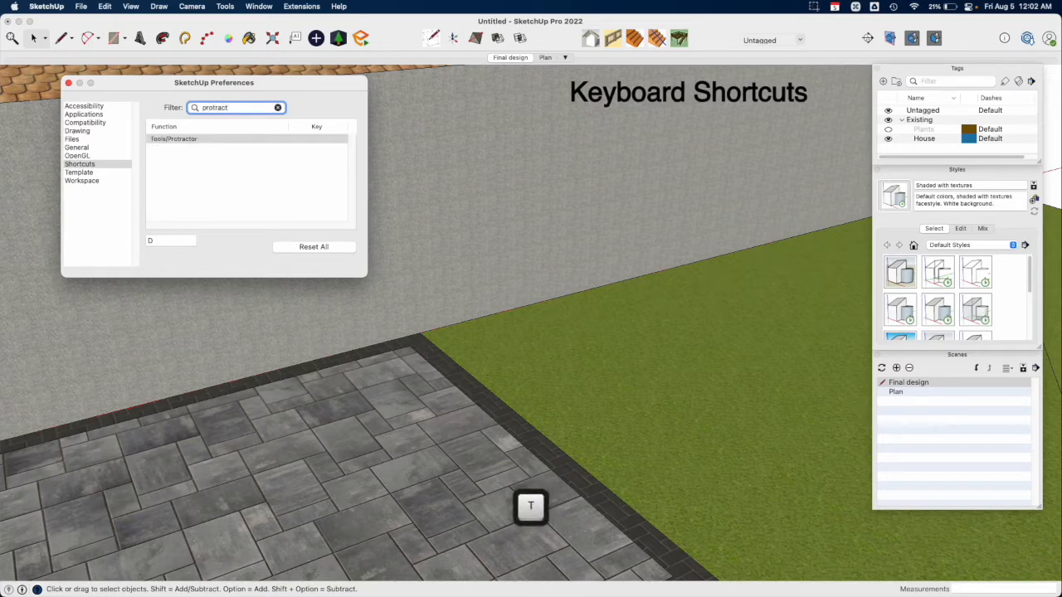
left_click(189, 139)
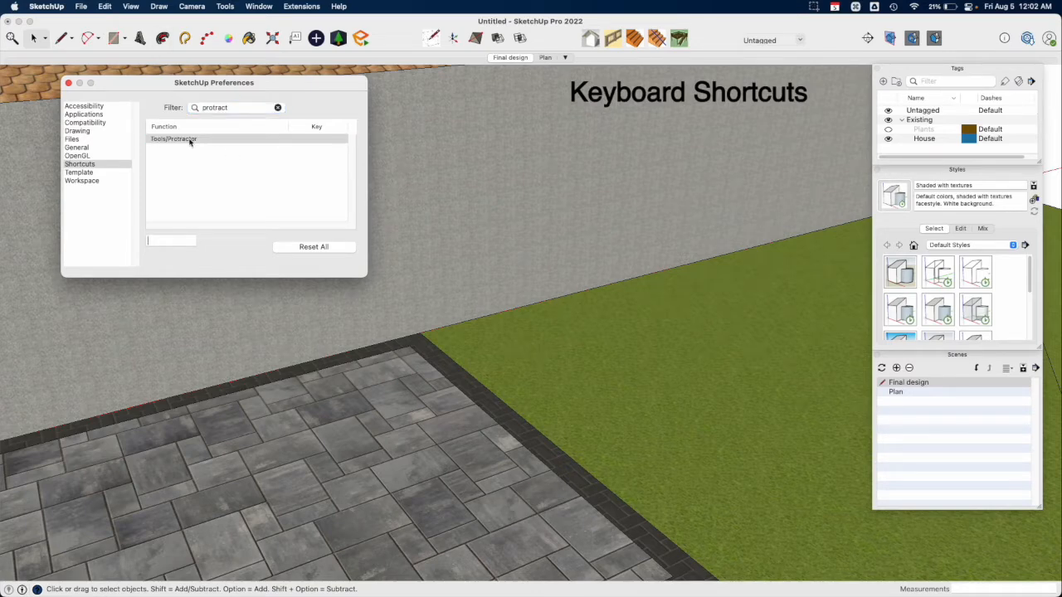
left_click(184, 241)
key("y")
left_click(367, 372)
Place an angled Protractor guide through the patio's outer corner, taking the patio's lawn-side edge as the baseline.
middle_click_drag(368, 371, 412, 338)
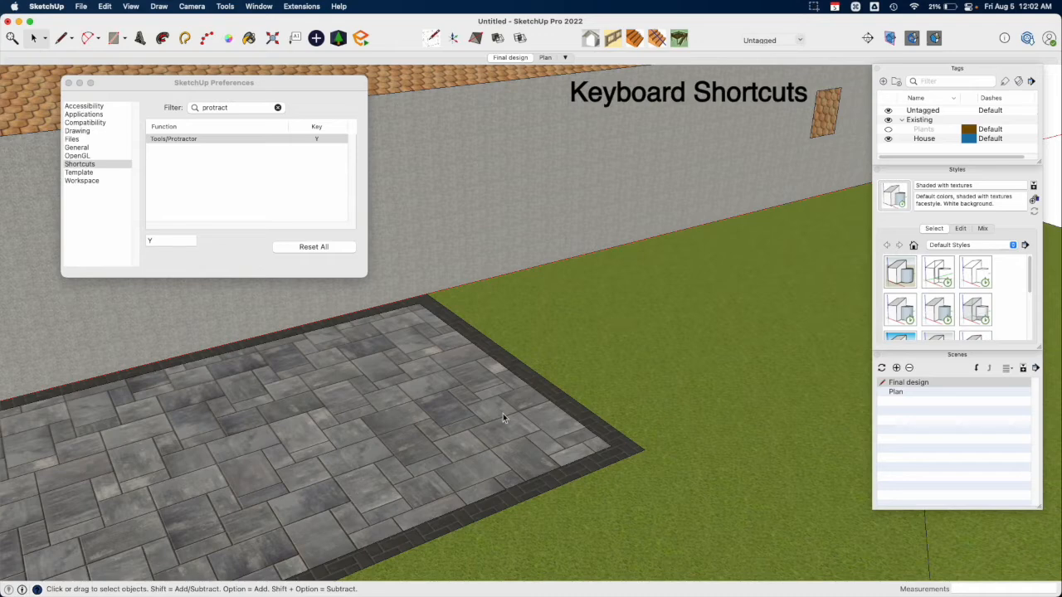
key("y")
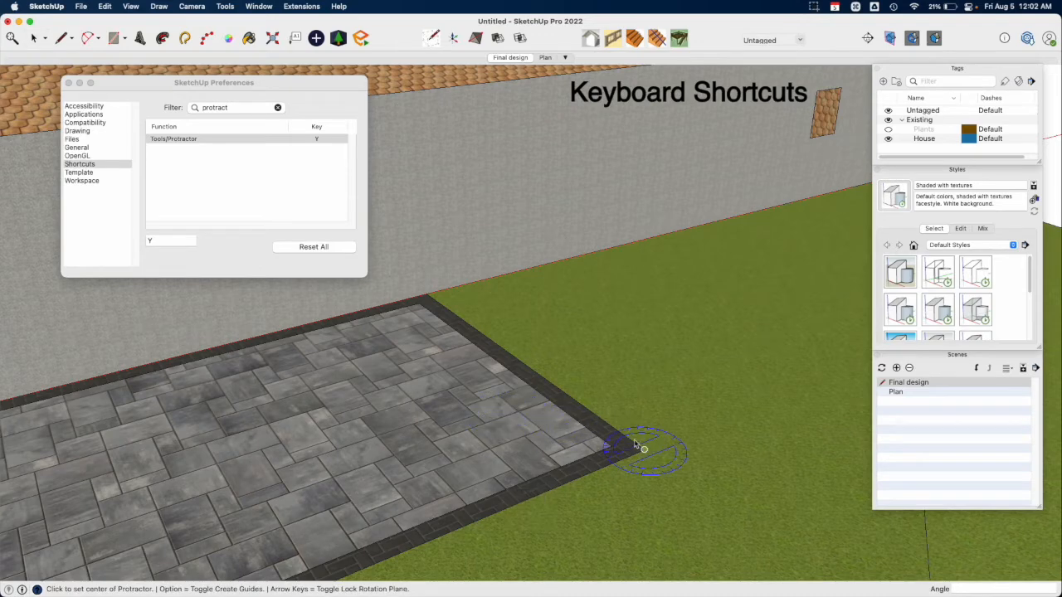
left_click(643, 450)
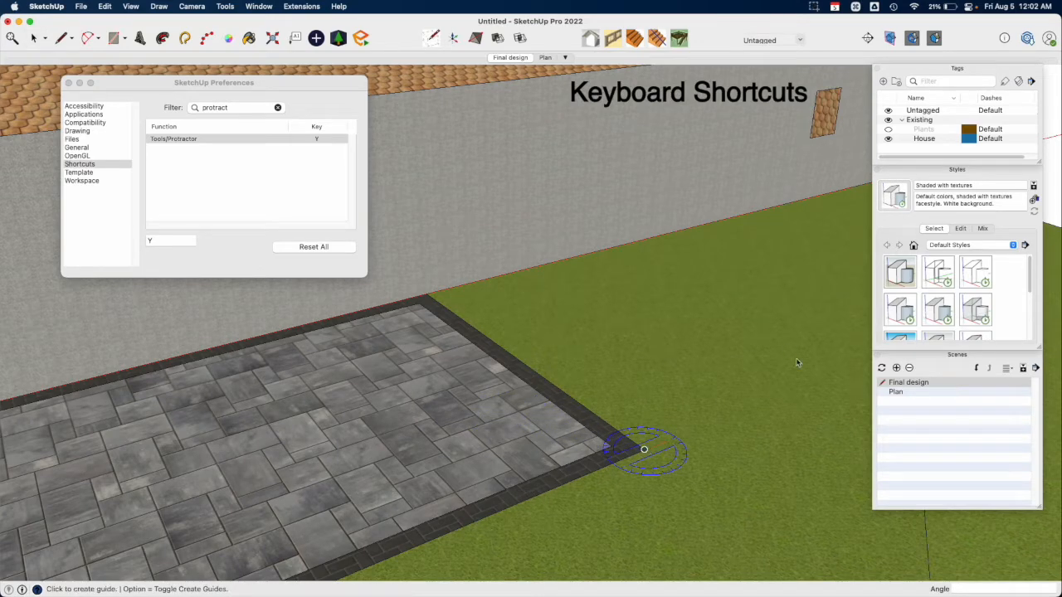
left_click(547, 380)
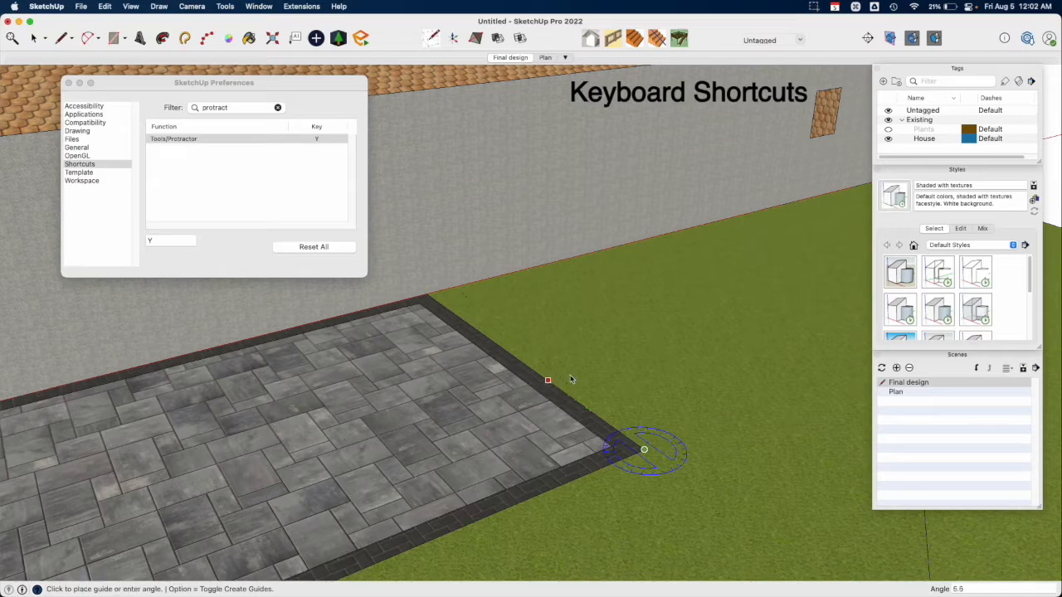
left_click(613, 371)
middle_click_drag(698, 427, 456, 458)
key("space")
Draw a line from the patio's outer corner along the angled guide and end the Line tool.
key("m")
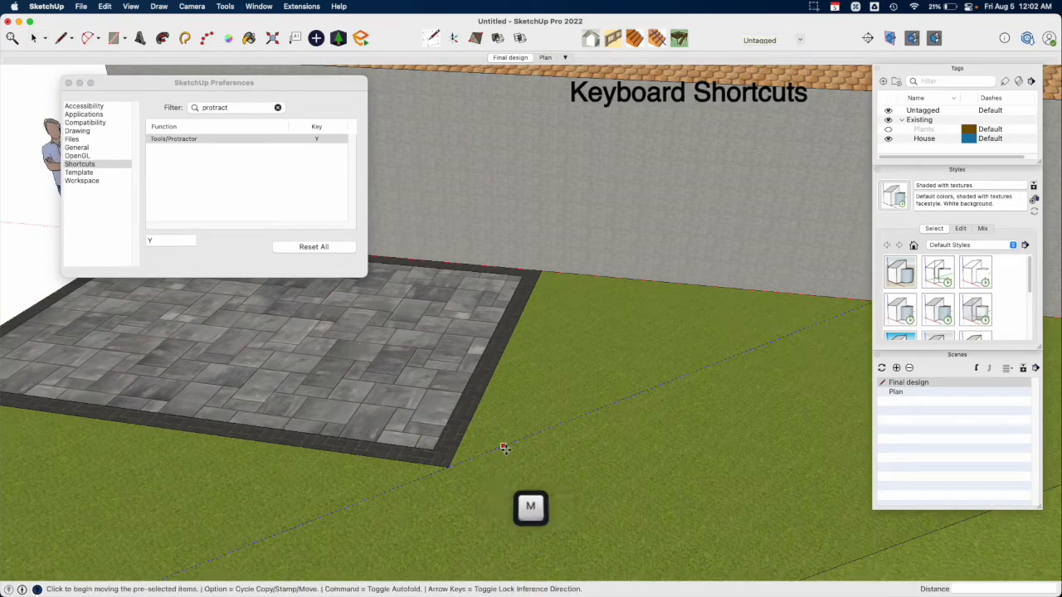
key("space")
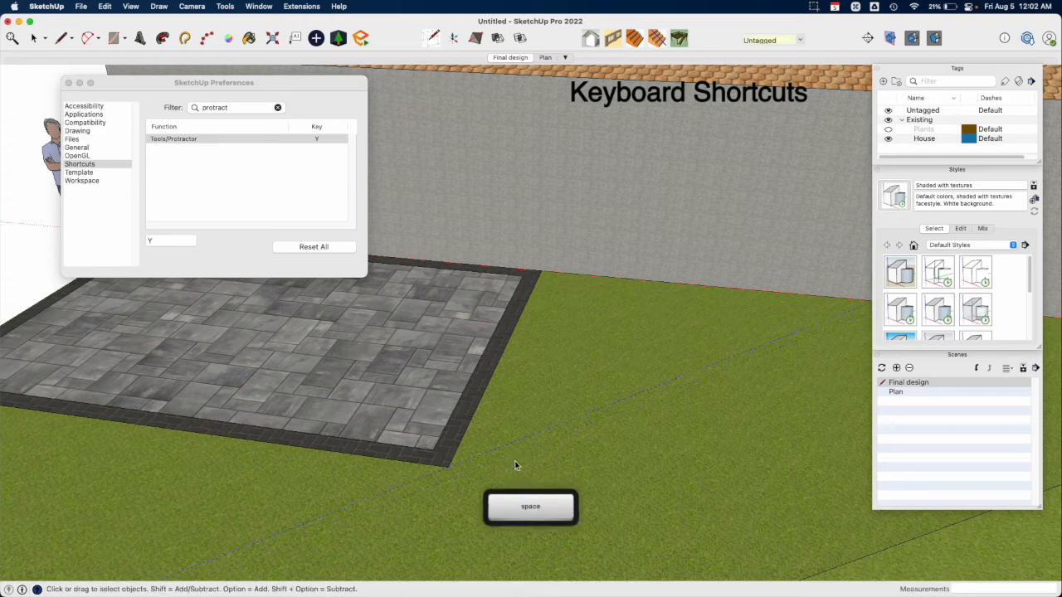
key("l")
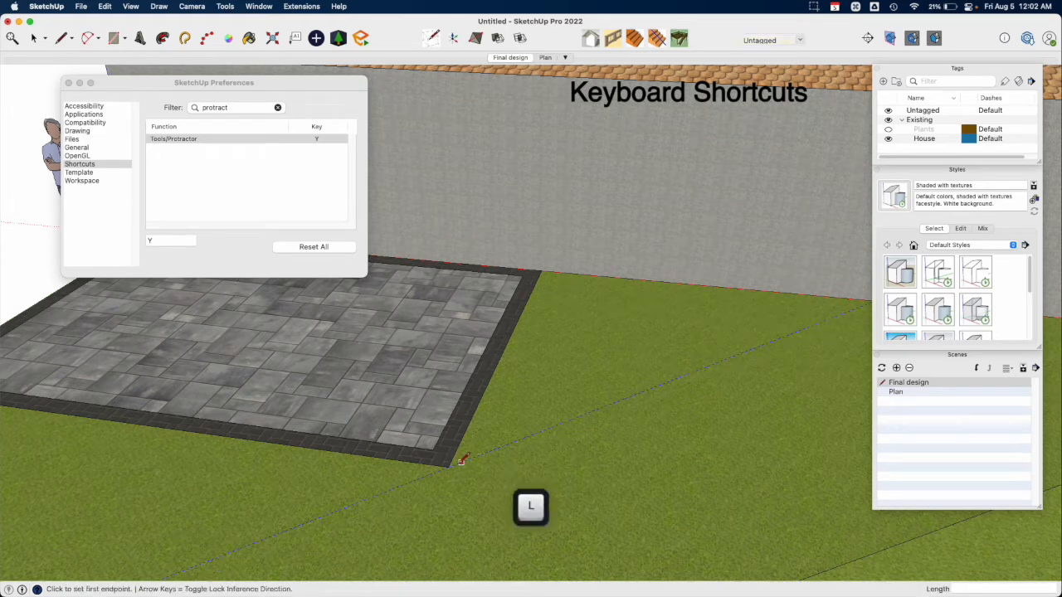
left_click(448, 467)
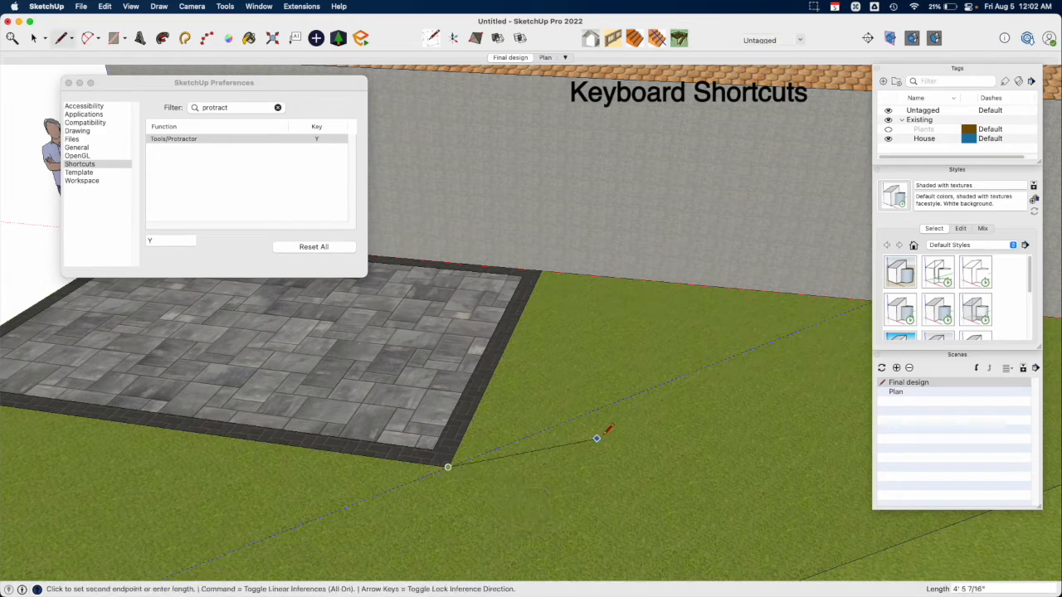
key("Escape")
key("space")
Erase the angled guide that runs through the patio's outer corner.
key("e")
left_click(630, 396)
key("space")
Add Tape Measure guides on the lawn, one about 2' 8" from the patio's side edge and one parallel to the house wall.
middle_click_drag(587, 423, 547, 366, "shift")
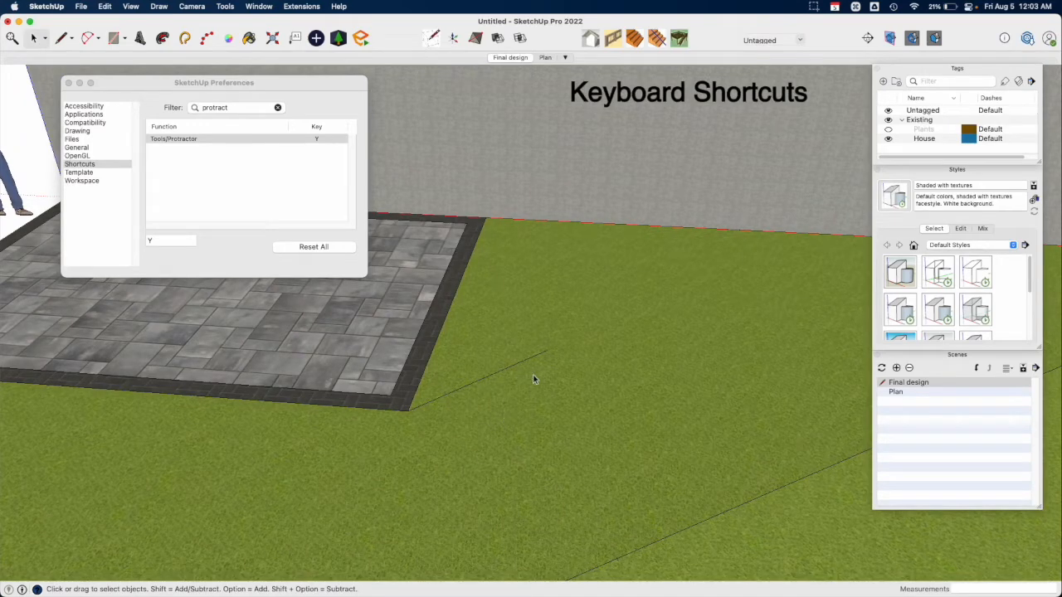
key("t")
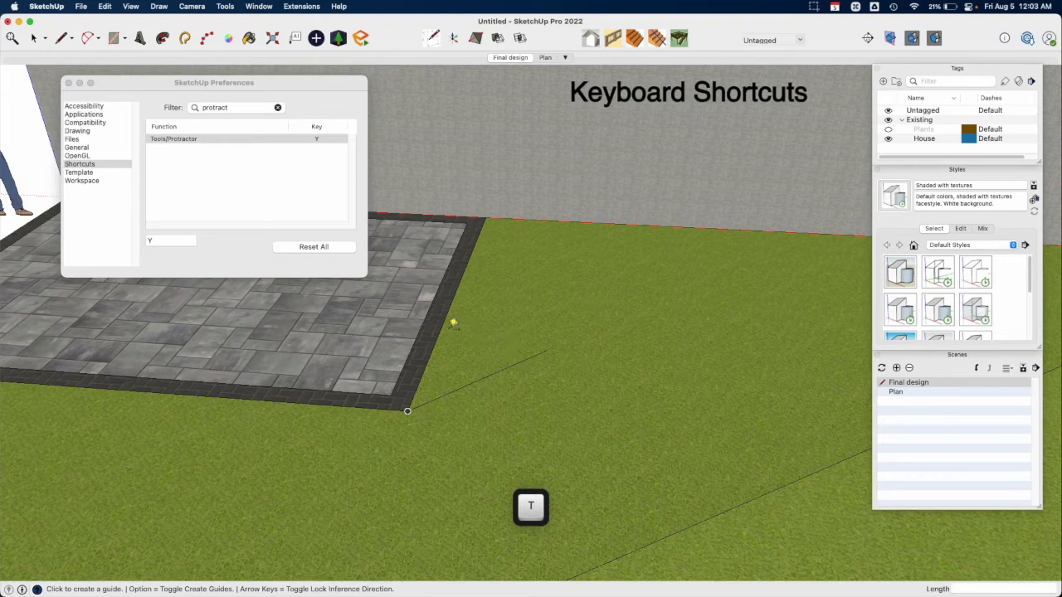
left_click(452, 324)
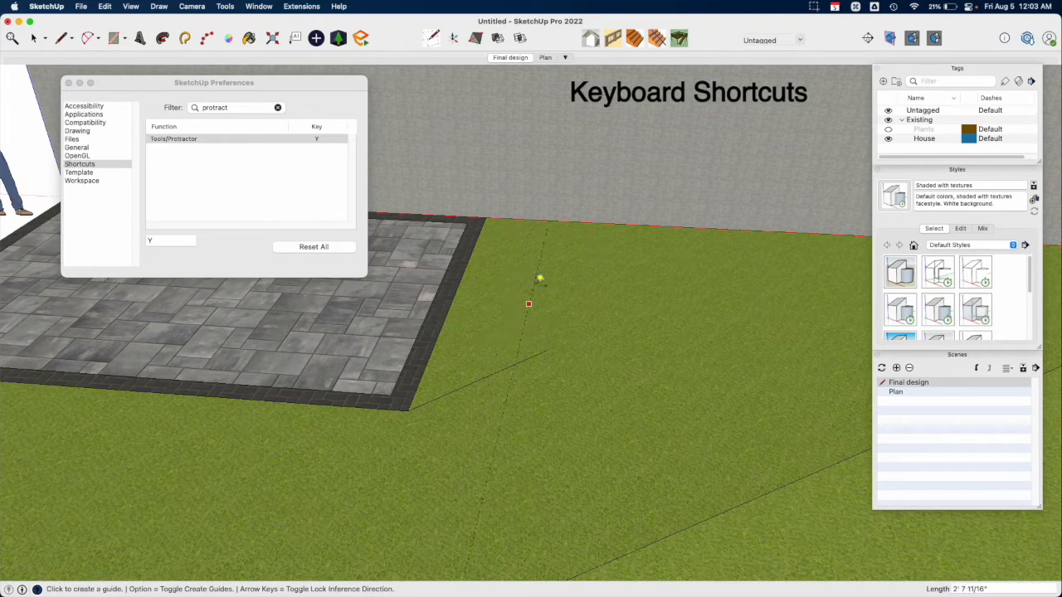
left_click(536, 219)
left_click(531, 241)
Create a vertical Tape Measure guide 60 inches long, rising from the free end of the drawn line.
left_click(548, 349)
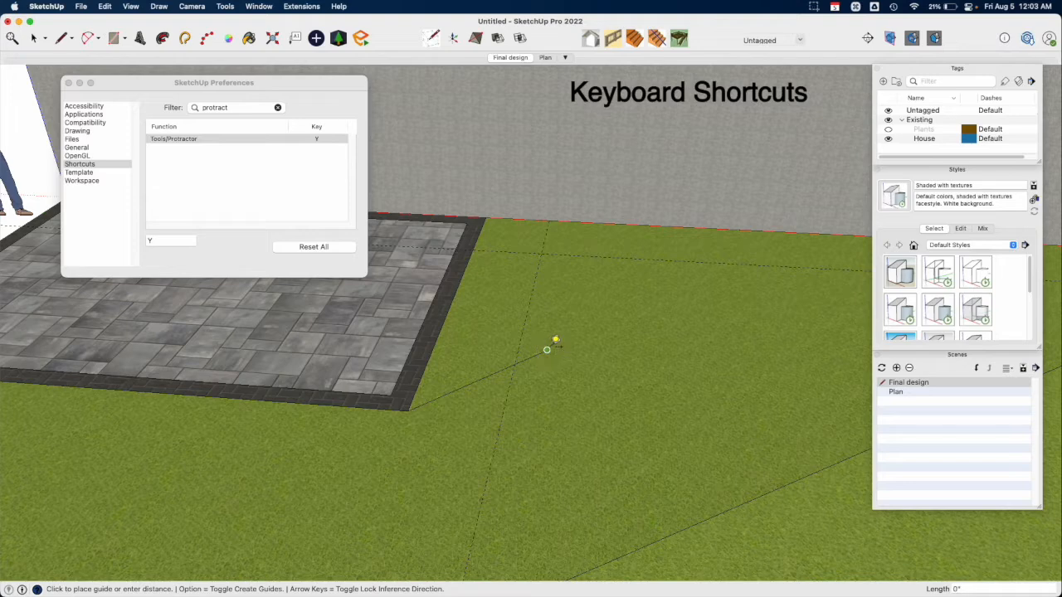
key("Up")
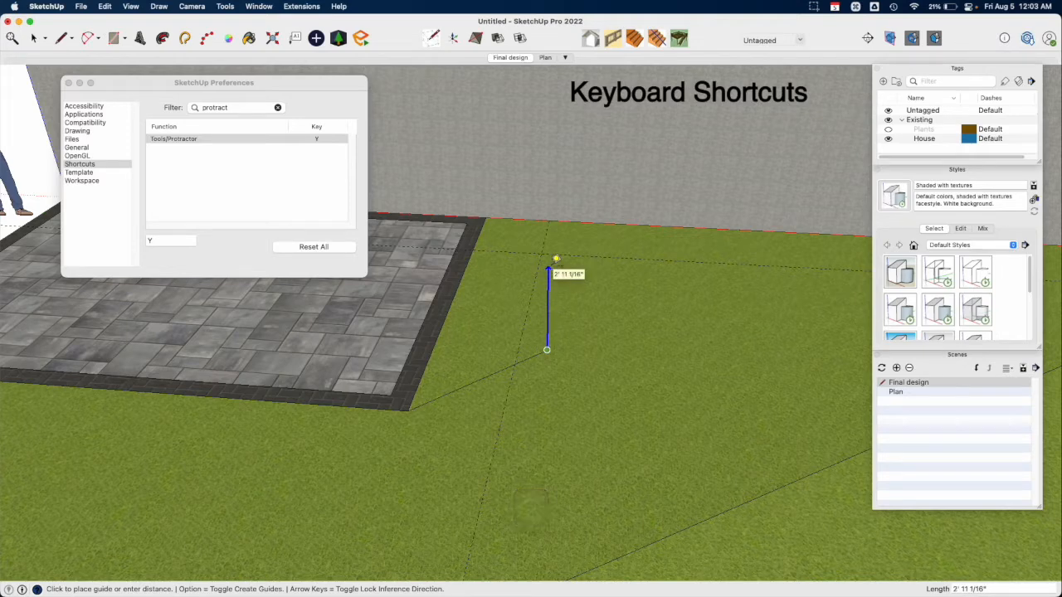
type("60")
key("Return")
key("space")
Erase the drawn line and all the guides beside the patio.
middle_click_drag(578, 298, 580, 365)
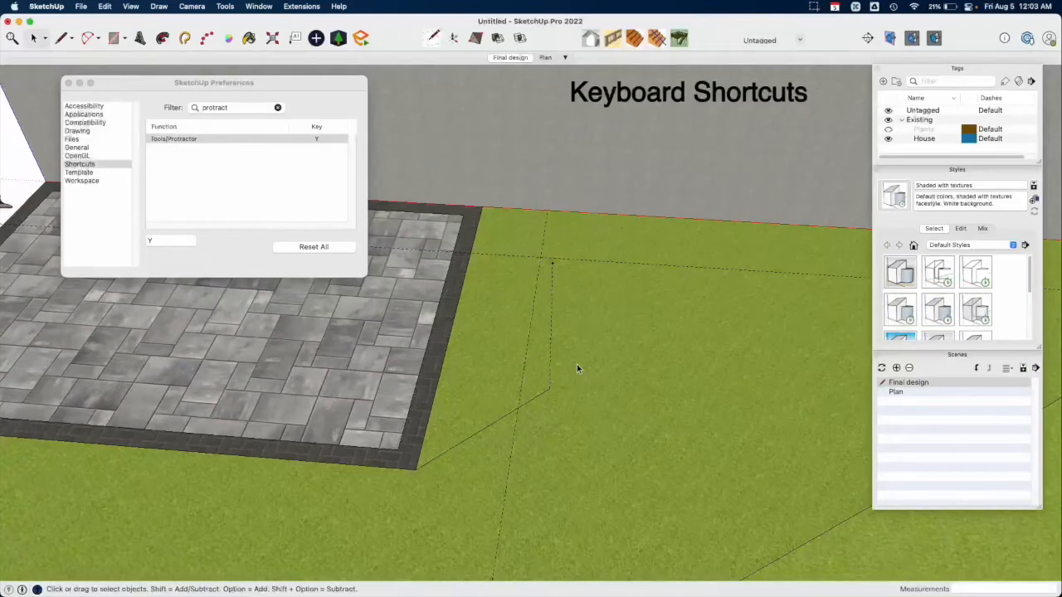
key("e")
left_click(544, 390)
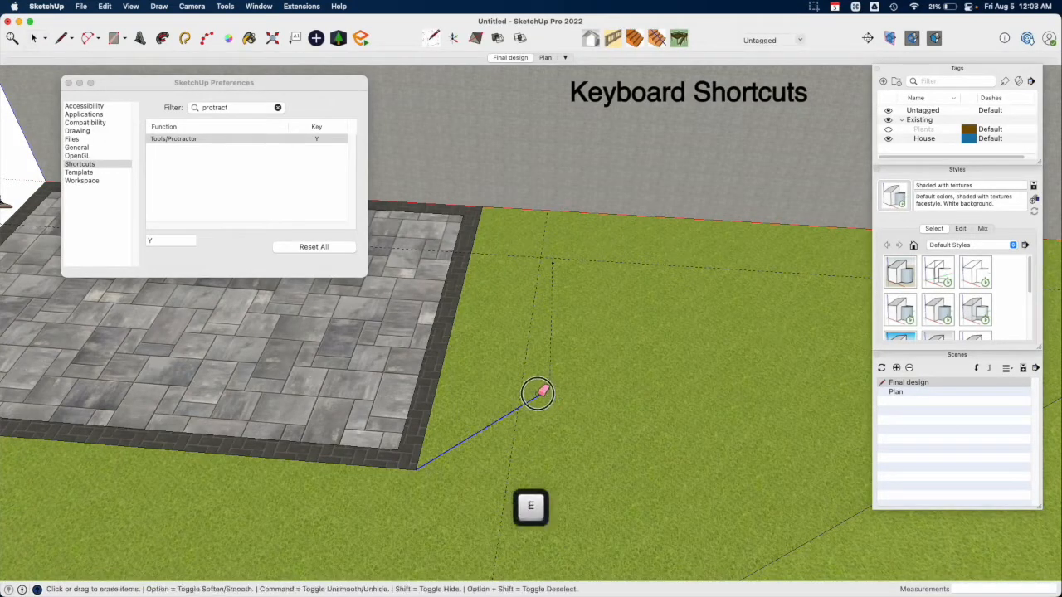
middle_click_drag(552, 384, 500, 322)
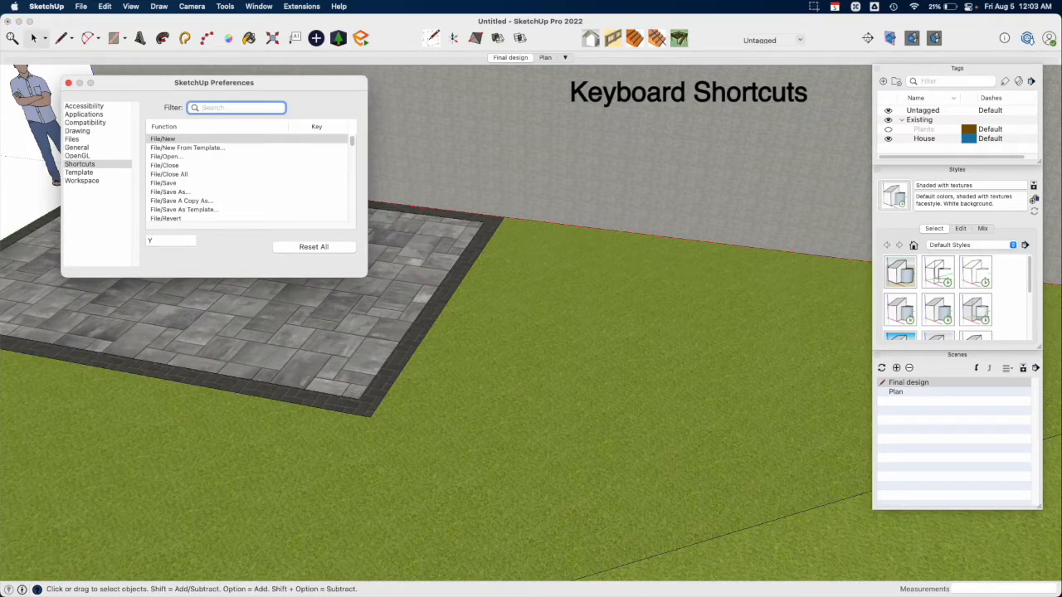
Filter the shortcut list by "k", select the Back Edges function and turn on back edges in the model.
type("k")
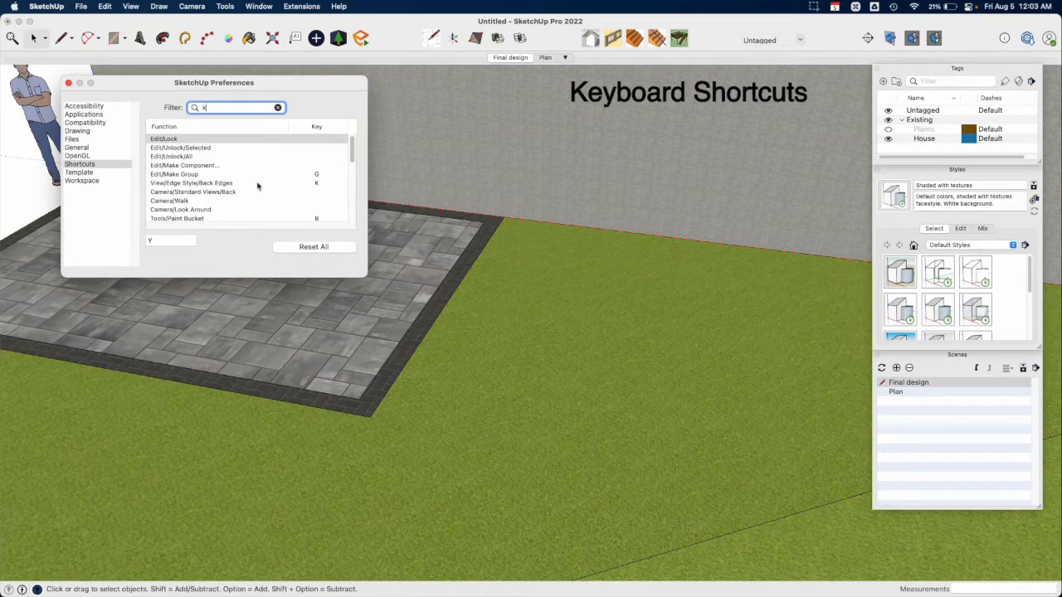
left_click(258, 184)
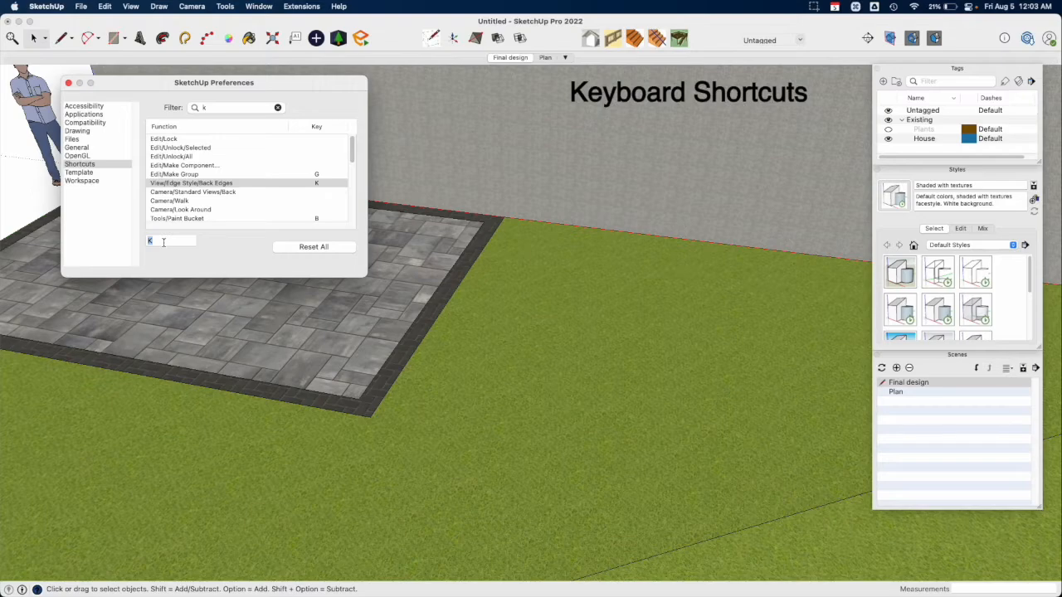
middle_click_drag(448, 374, 510, 354)
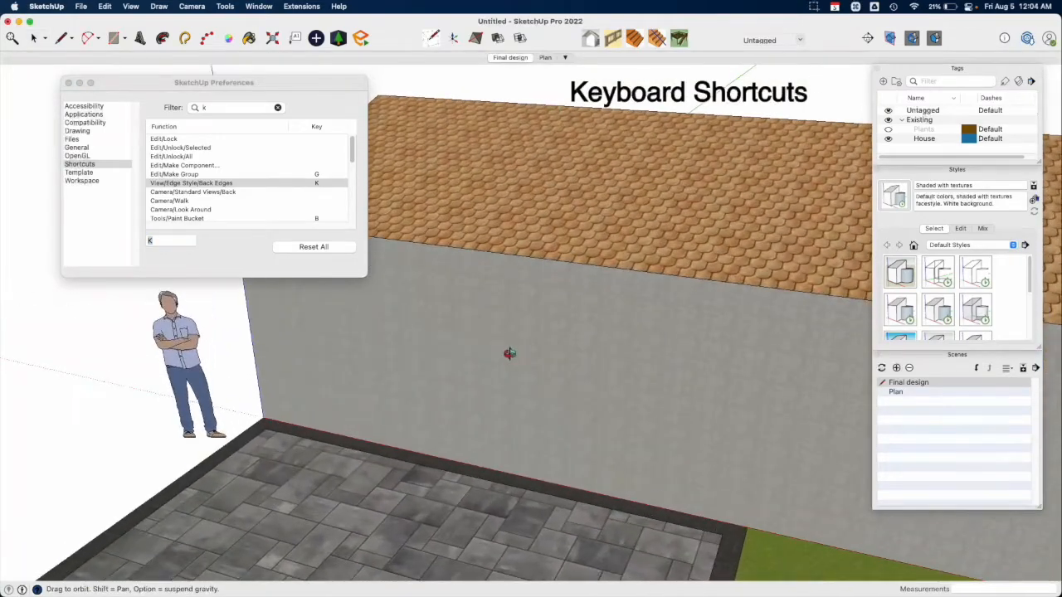
key("k")
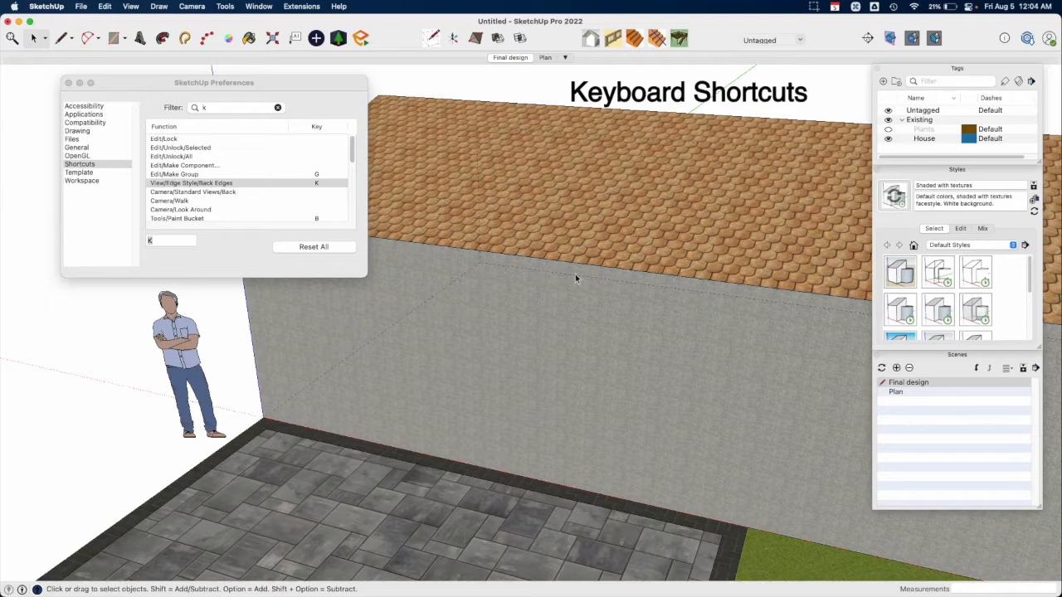
Move the standing figure about 22' 2" to behind the house, showing back edges while placing it and hiding them again.
middle_click_drag(562, 353, 821, 419)
middle_click_drag(809, 369, 697, 493)
scroll(590, 427, "down", 3)
scroll(450, 379, "up", 4)
middle_click_drag(450, 382, 479, 422)
scroll(478, 422, "down", 3)
left_click(302, 484)
scroll(329, 487, "up", 2)
scroll(329, 487, "up", 1)
key("m")
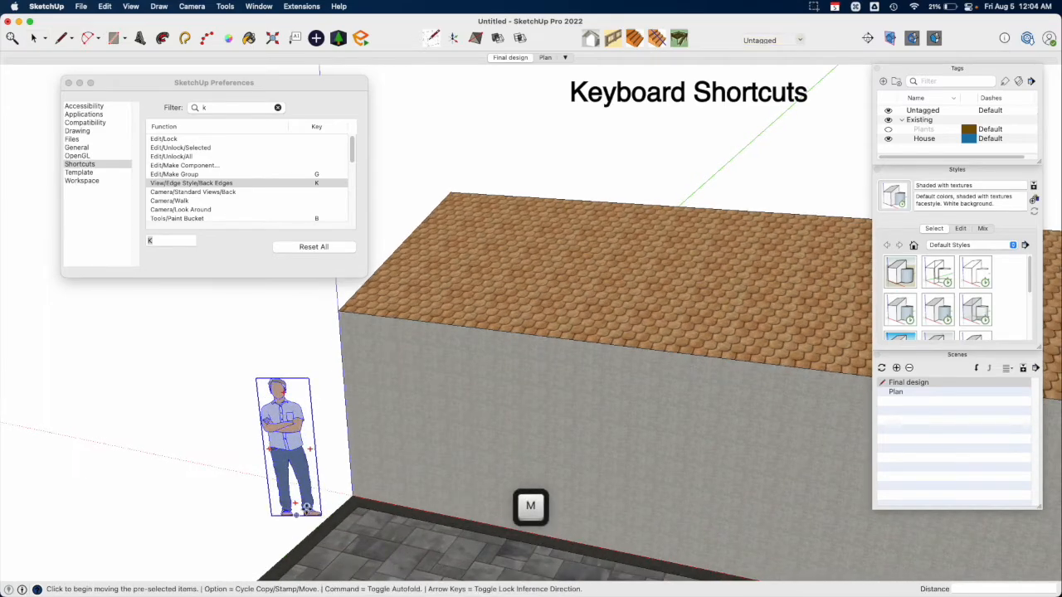
left_click(295, 511)
middle_click_drag(305, 440, 332, 444)
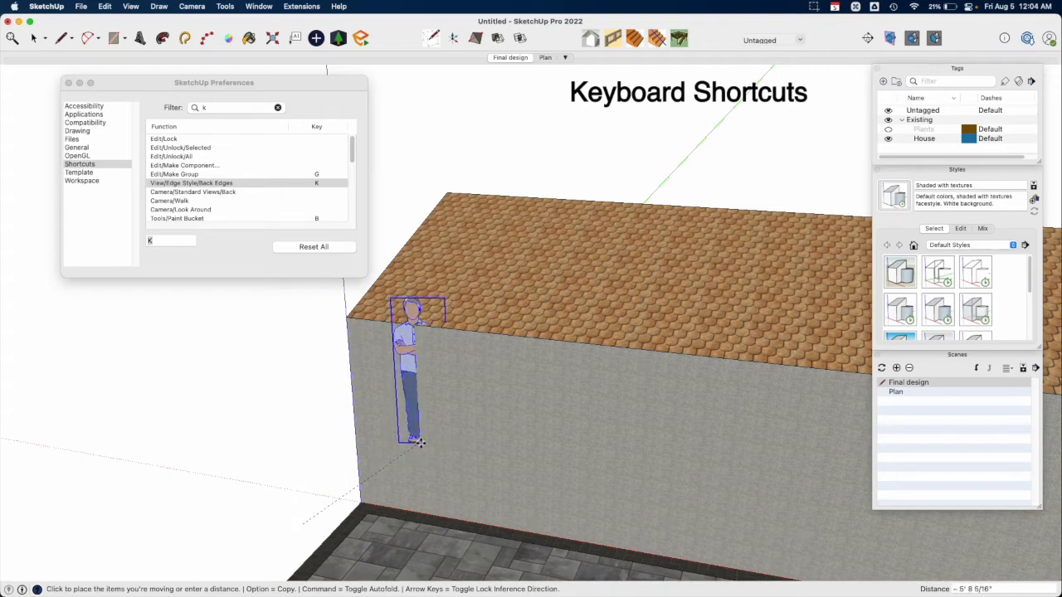
key("k")
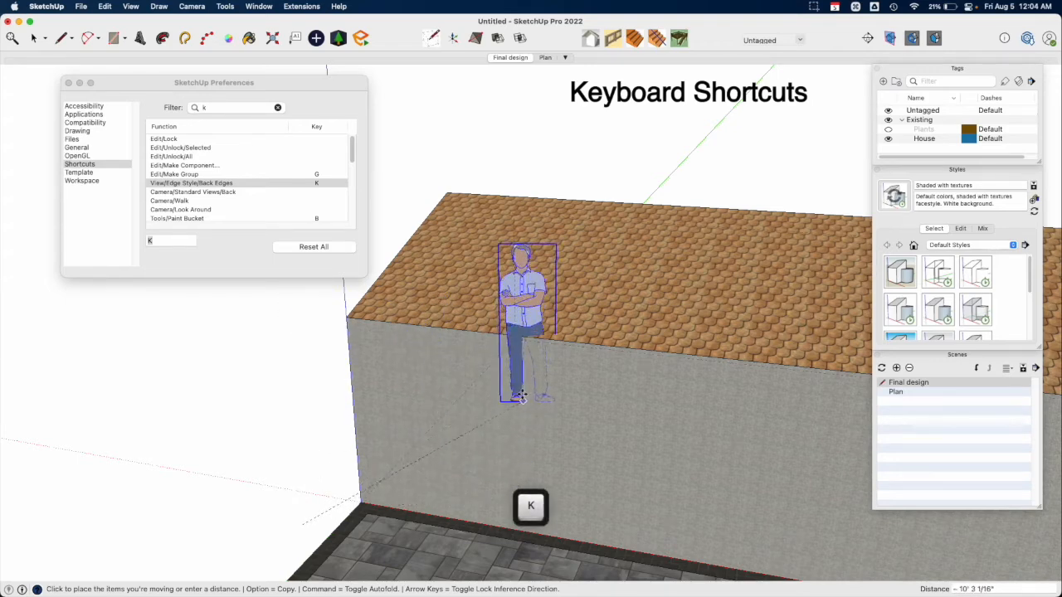
left_click(514, 340)
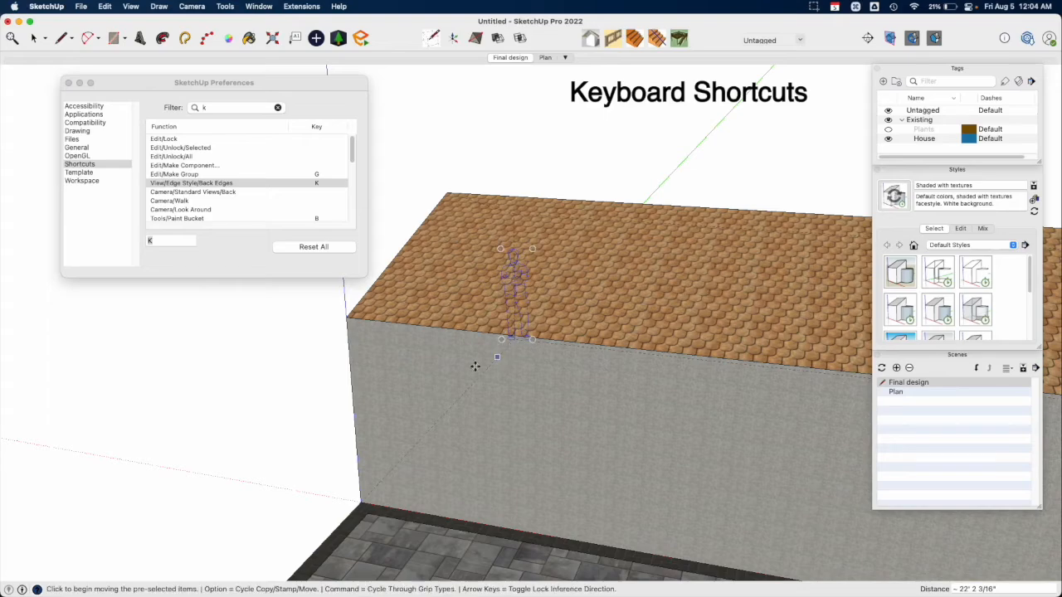
middle_click_drag(360, 386, 425, 425)
key("k")
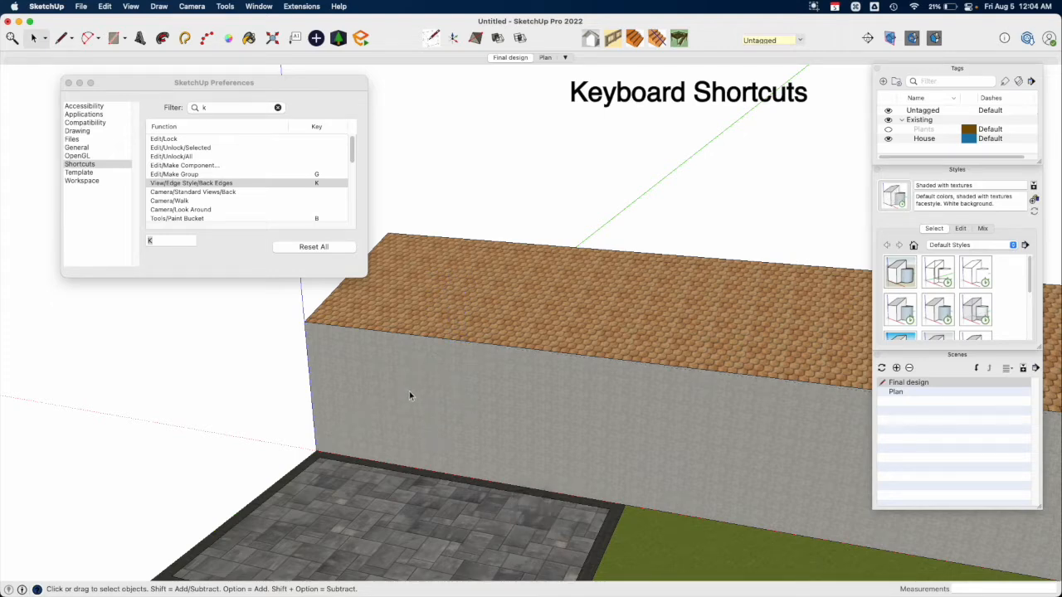
Filter the shortcut list by "group" and select the Make Group function to view its assigned key.
scroll(381, 453, "down", 2)
middle_click_drag(381, 453, 373, 386, "shift")
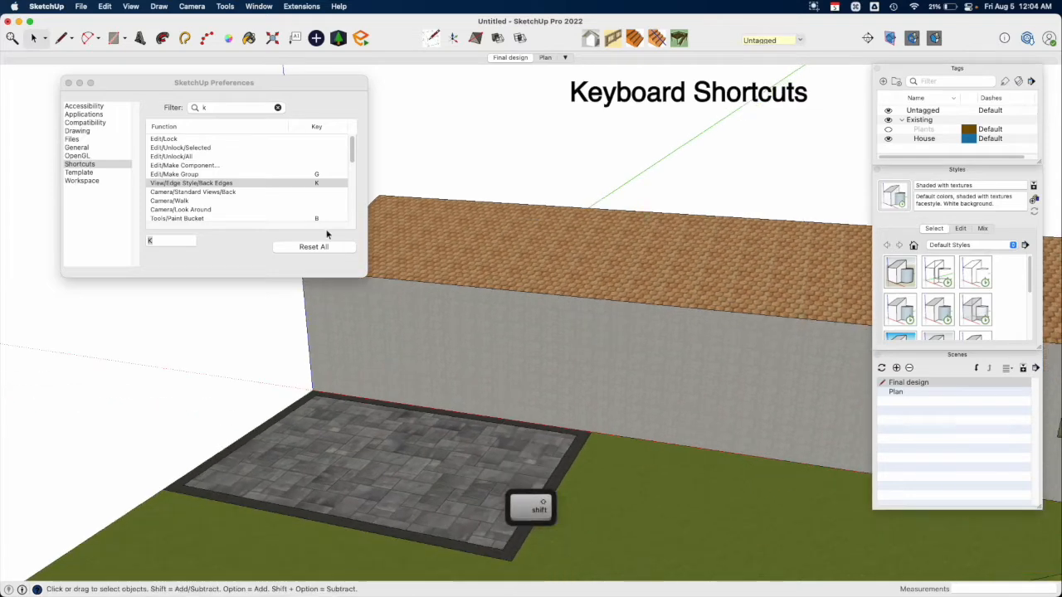
left_click(277, 109)
type("group")
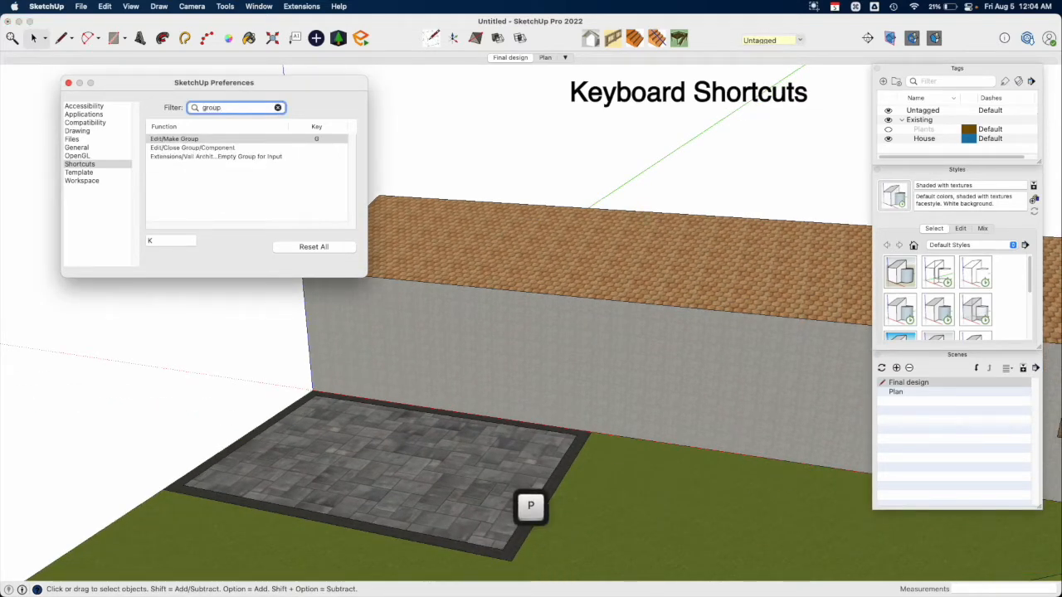
left_click(278, 140)
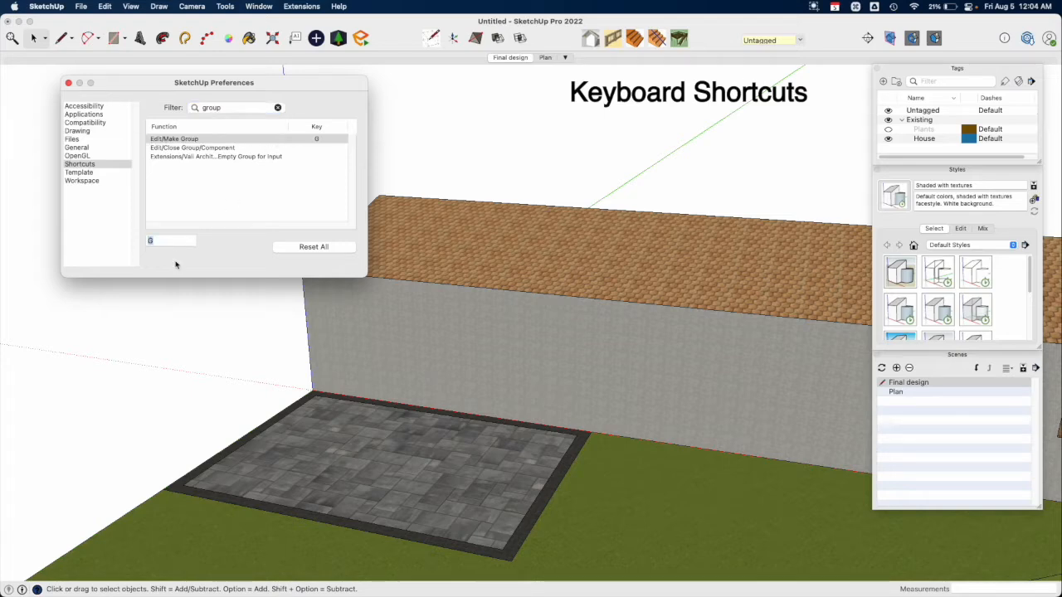
Select both lawn faces on either side of the diagonal with their edges and make them a group.
middle_click_drag(398, 454, 459, 445)
middle_click_drag(452, 495, 464, 327)
scroll(472, 324, "down", 3)
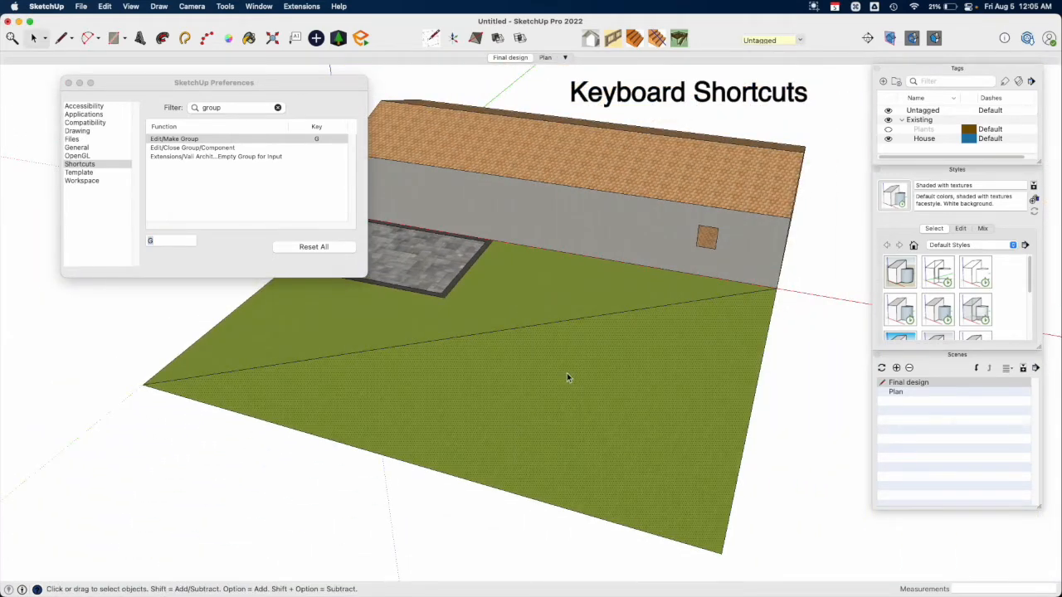
double_click(522, 294)
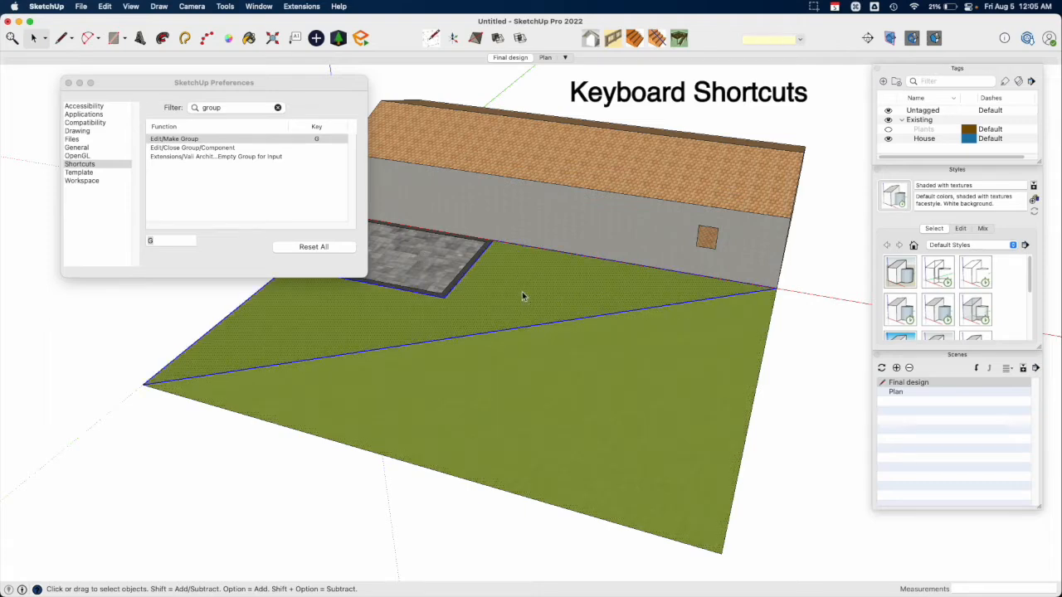
double_click(569, 383, "shift")
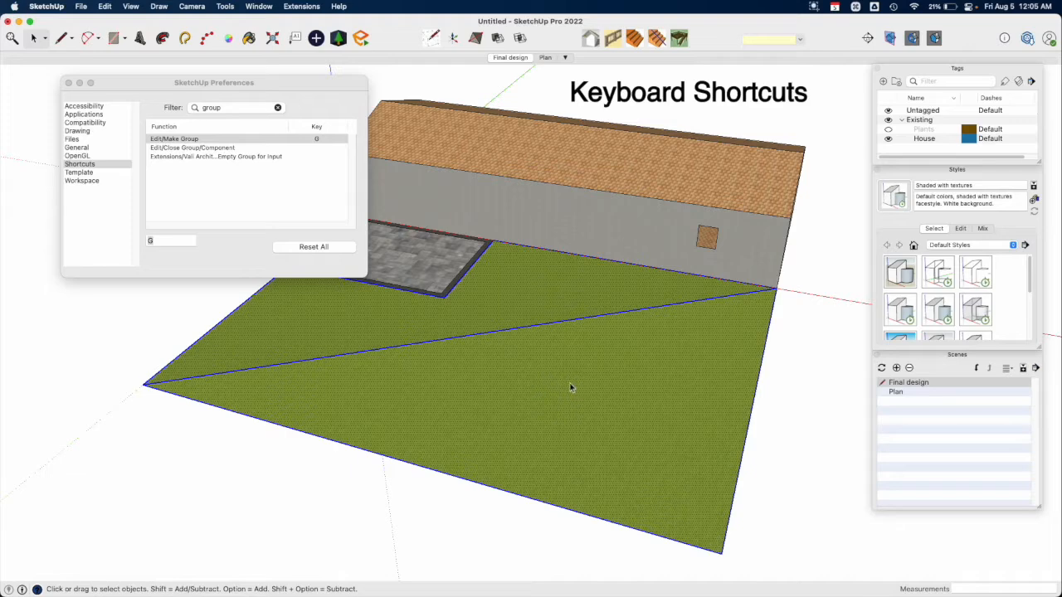
key("g")
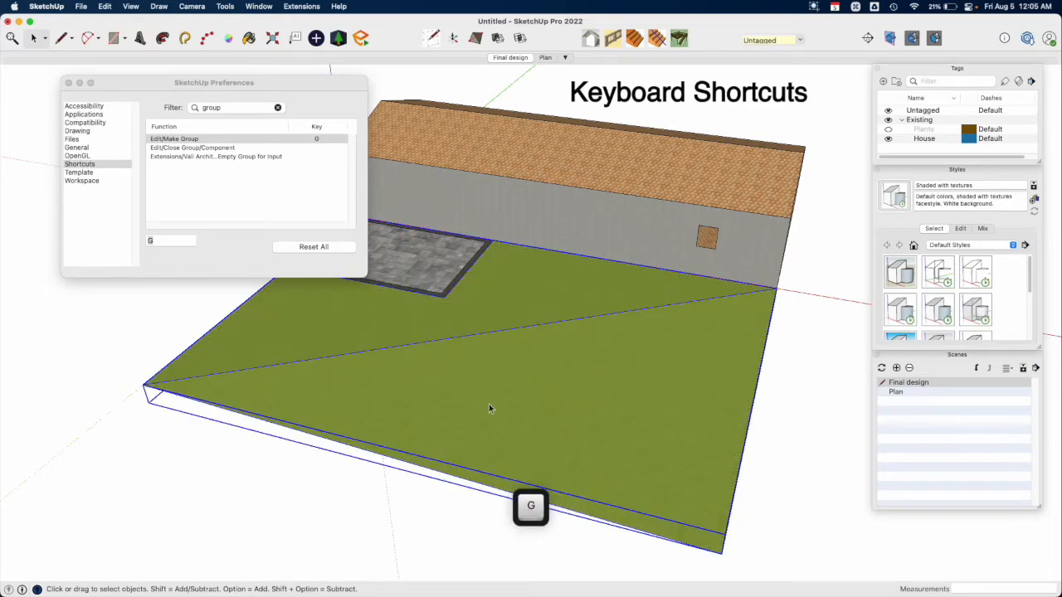
Examine the lawn's diagonal edge in the Plan scene and return to the Final design scene.
middle_click_drag(431, 378, 489, 410)
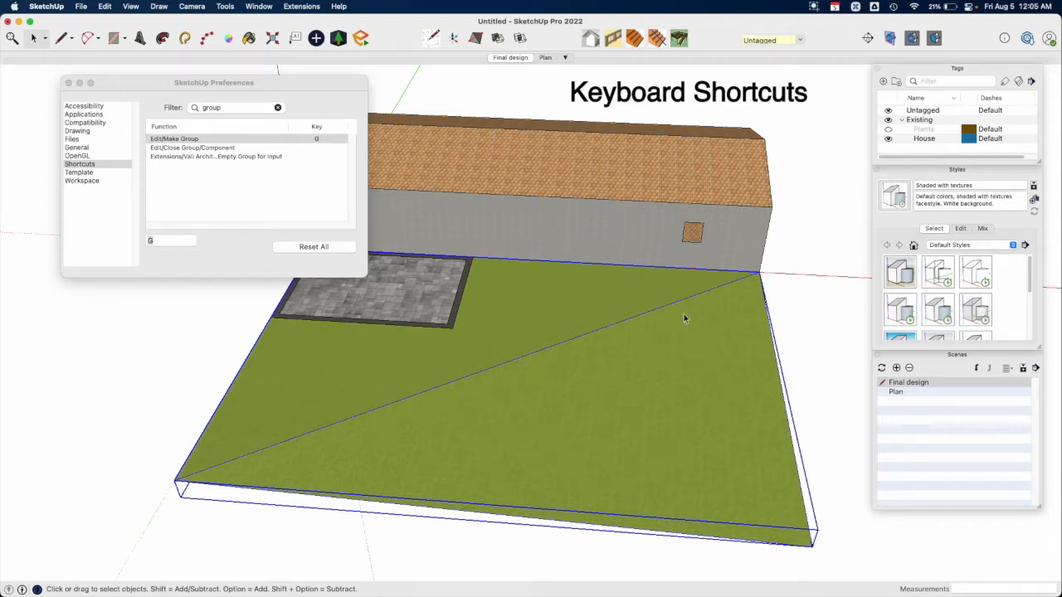
left_click(547, 61)
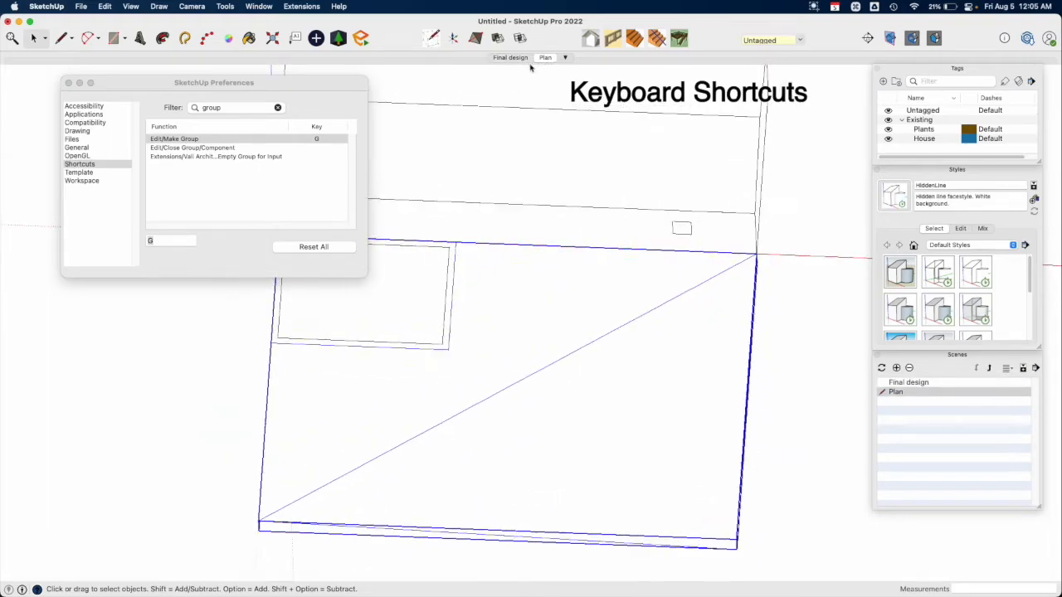
left_click(516, 61)
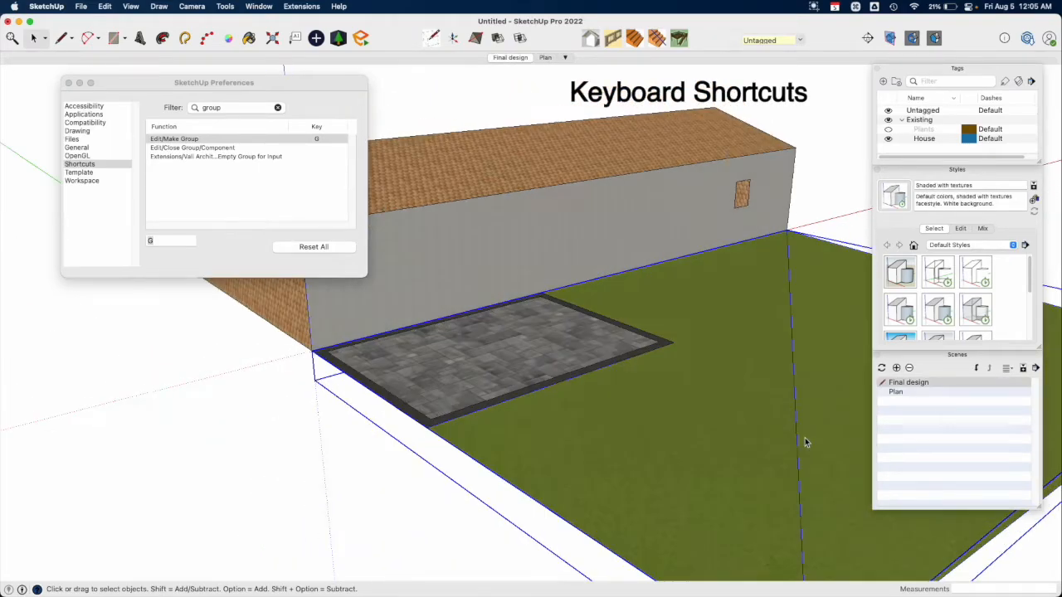
Open the Soften Edges settings and place their window above the house roof.
middle_click_drag(804, 437, 436, 388)
left_click(259, 7)
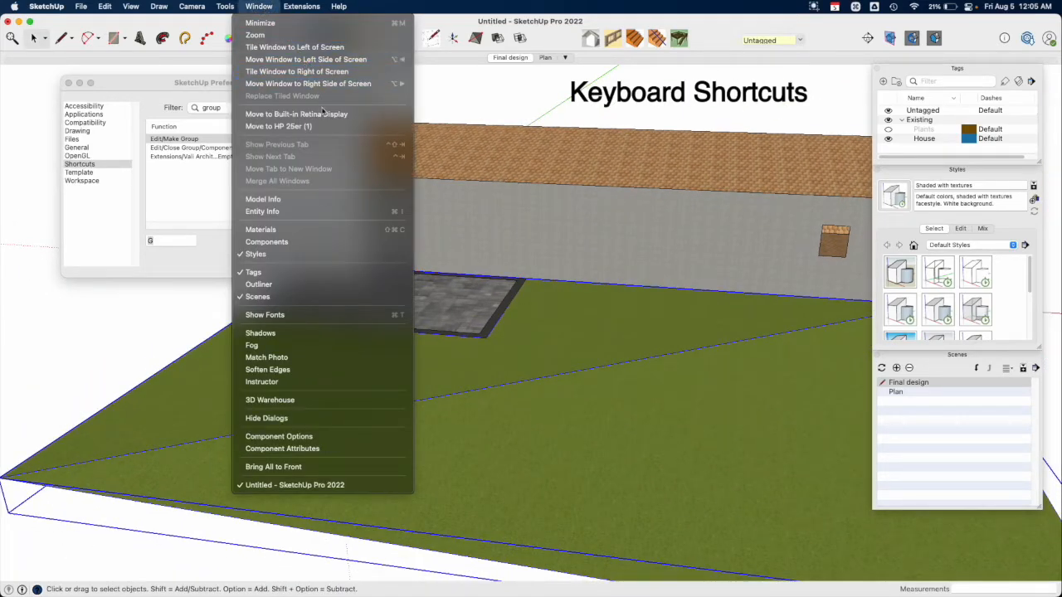
left_click(339, 369)
left_click_drag(1029, 91, 741, 81)
Open the lawn group for editing, select all its geometry and soften the edges until the diagonal is hidden.
double_click(579, 389)
middle_click_drag(631, 413, 572, 347, "shift")
scroll(573, 347, "down", 3)
triple_click(572, 343)
triple_click(572, 344)
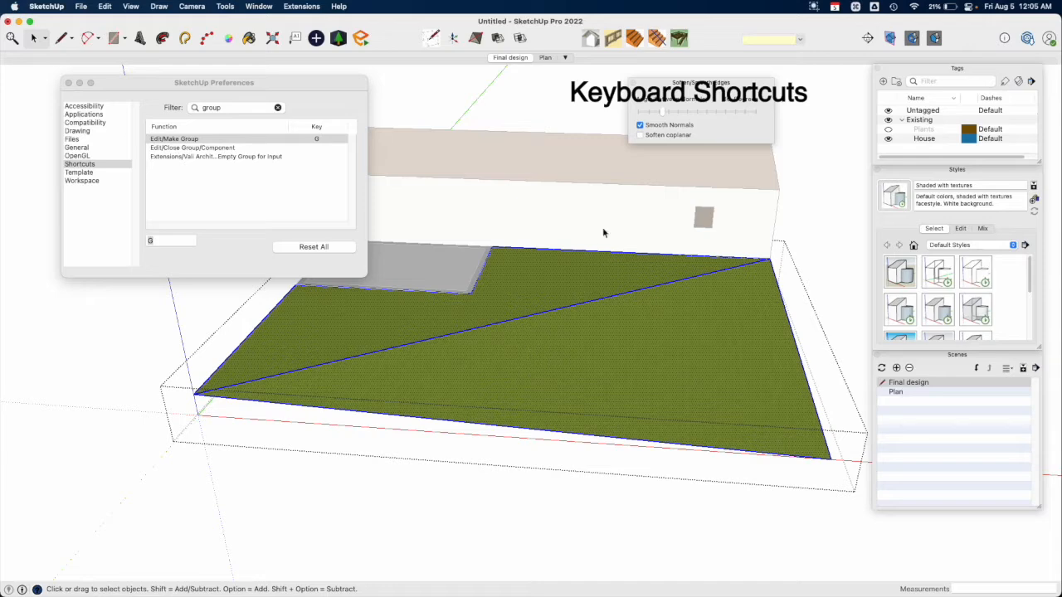
left_click_drag(665, 113, 691, 110)
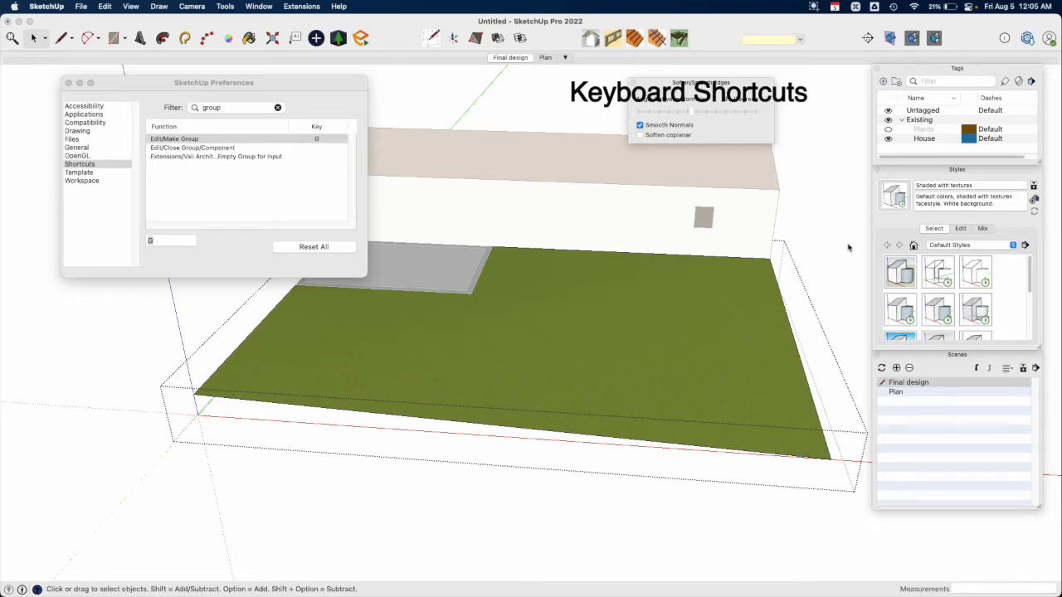
Check the softened lawn in the Plan scene, select the lawn group there and return to Final design.
middle_click_drag(543, 302, 584, 369)
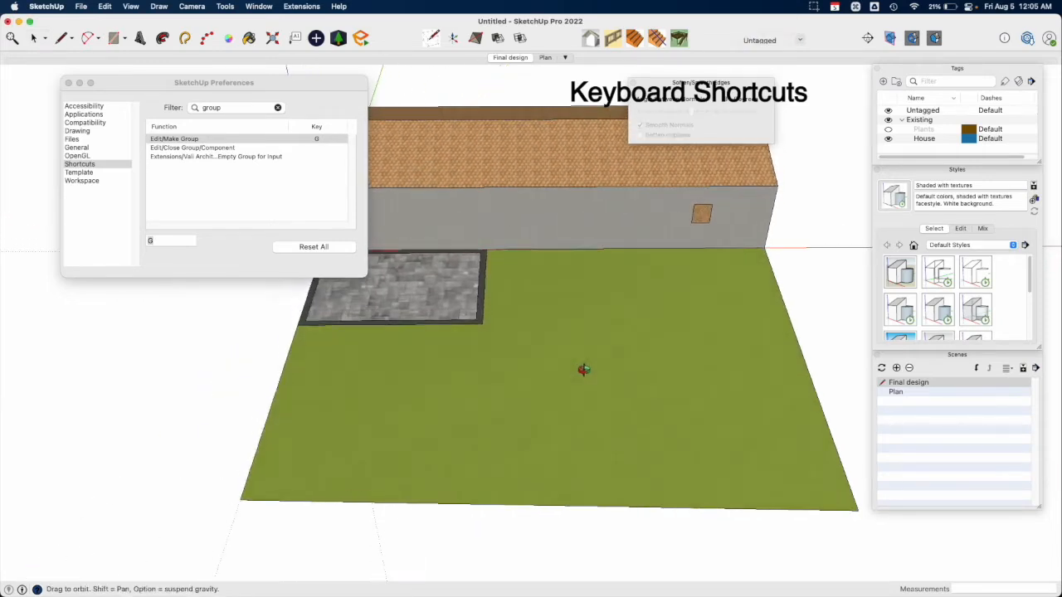
left_click(545, 58)
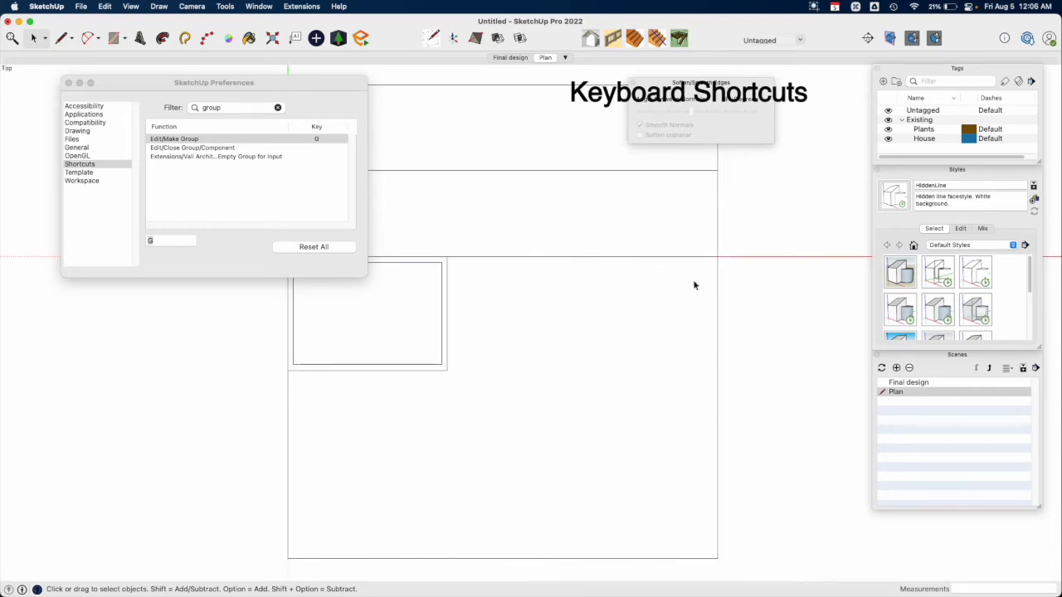
left_click(652, 370)
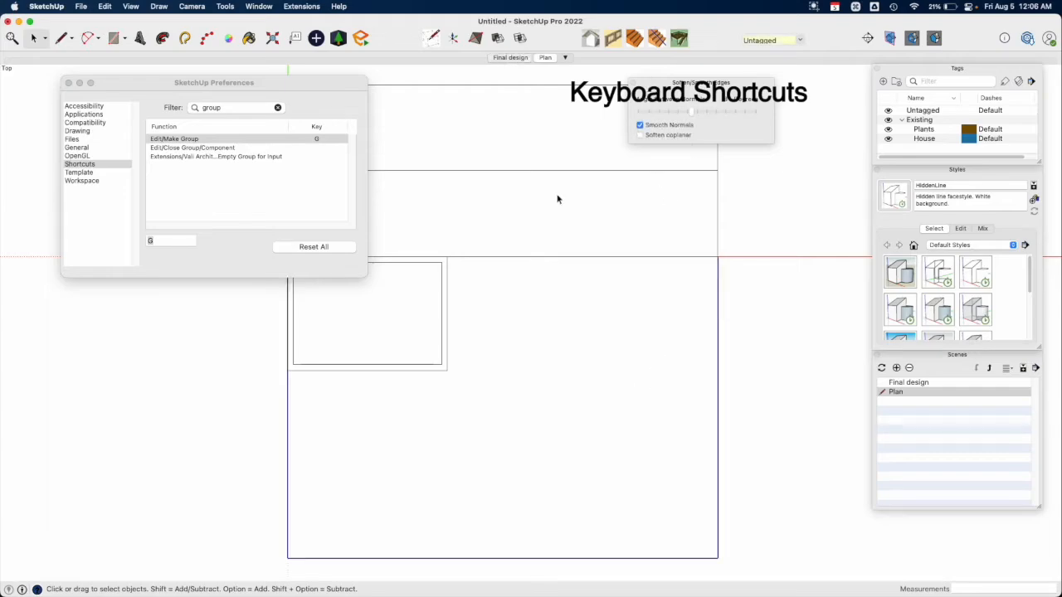
left_click(510, 57)
Set edge softening of the lawn group's geometry to its minimum, exit the group and close the Soften Edges settings.
middle_click_drag(687, 388, 638, 361, "shift")
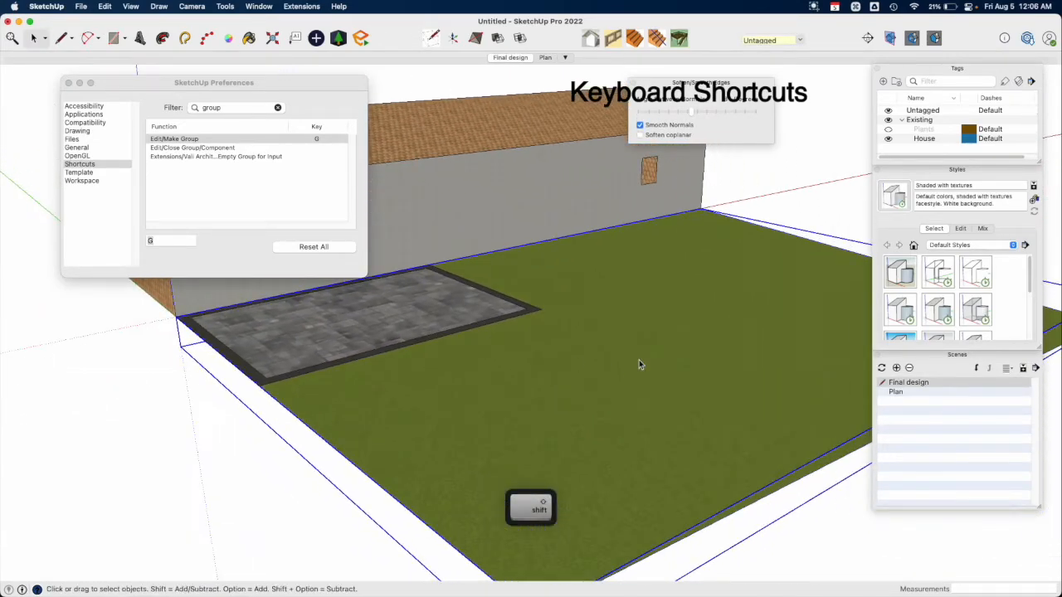
double_click(638, 364)
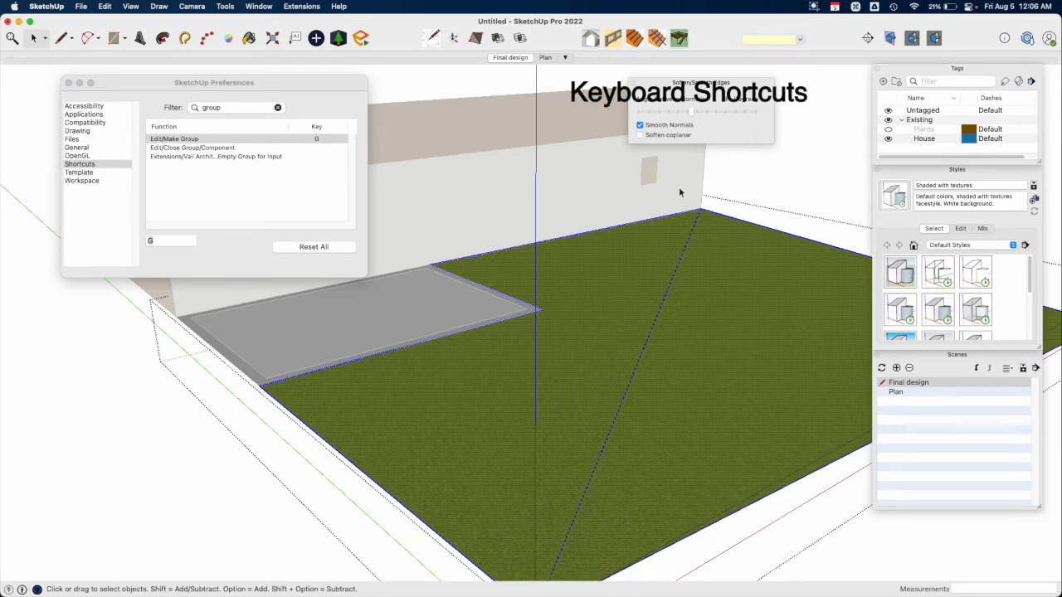
left_click_drag(695, 113, 607, 106)
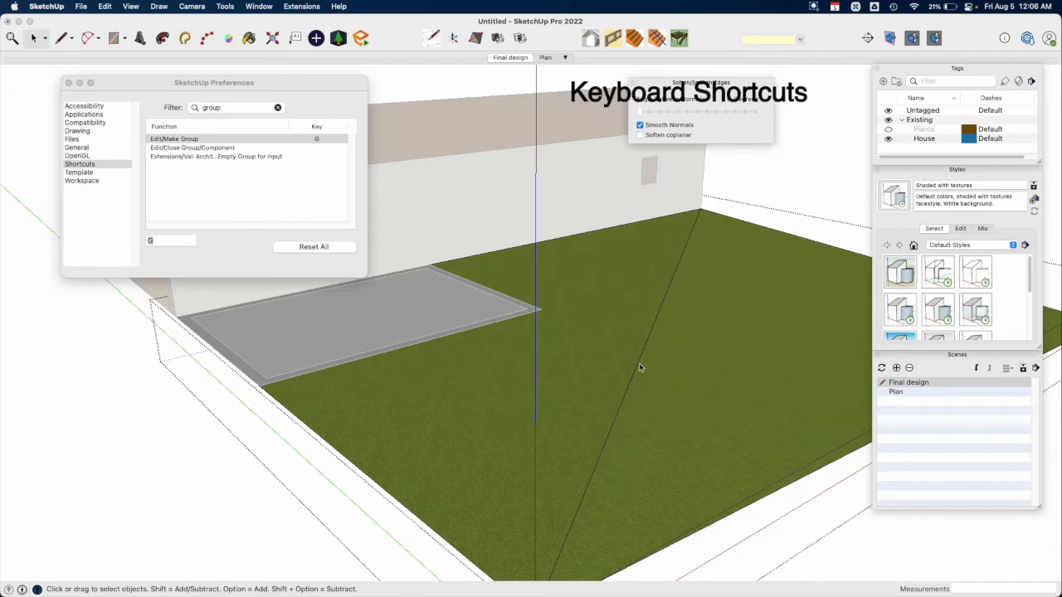
left_click(769, 177)
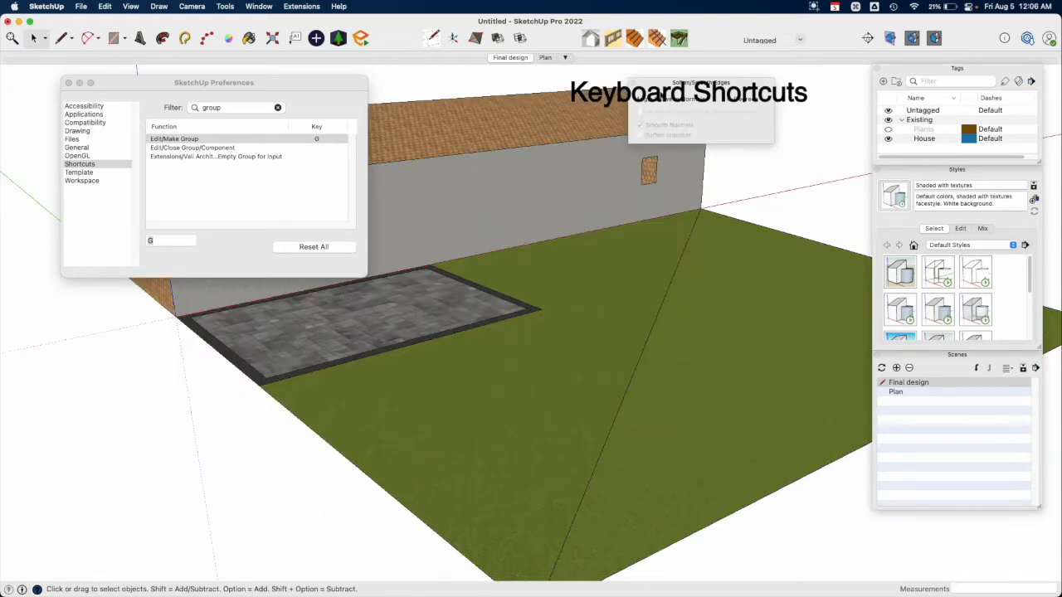
left_click(632, 83)
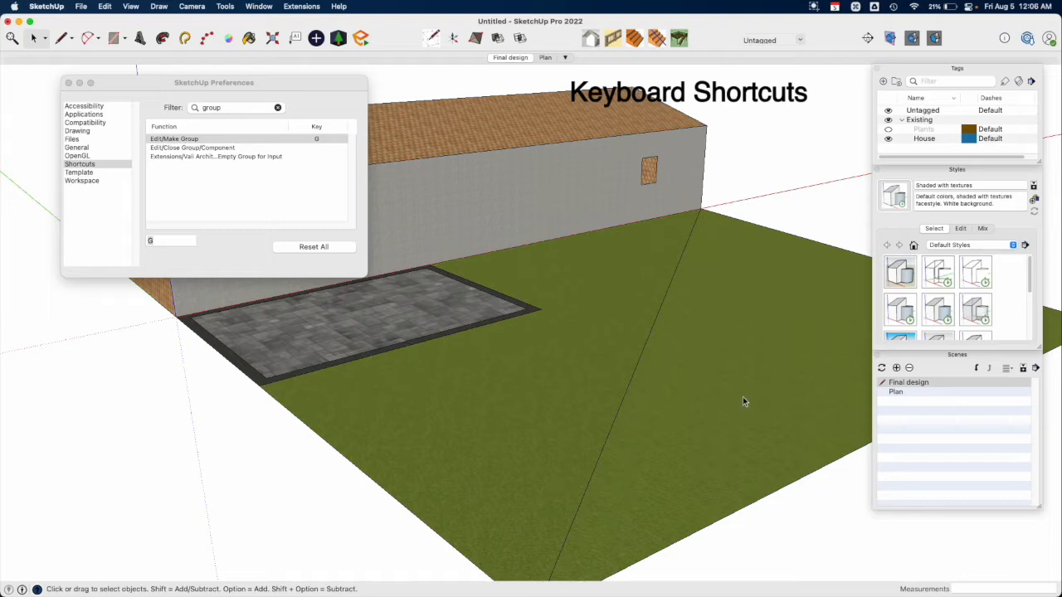
Look up the shortcuts for the Top view and Parallel Projection by filtering for "top" and "para".
middle_click_drag(685, 351, 551, 387, "shift")
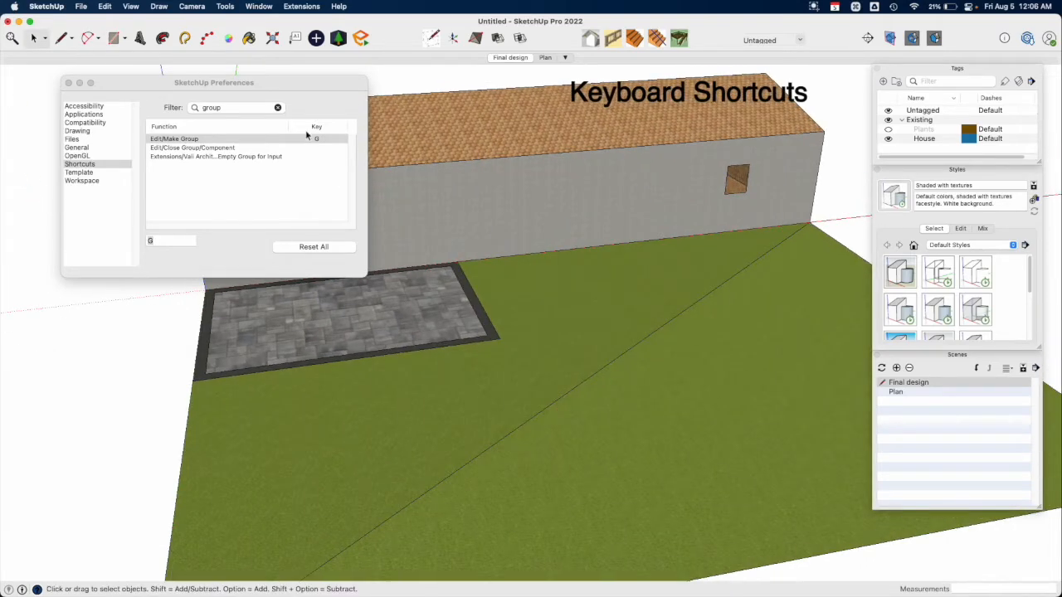
left_click(278, 107)
type("top")
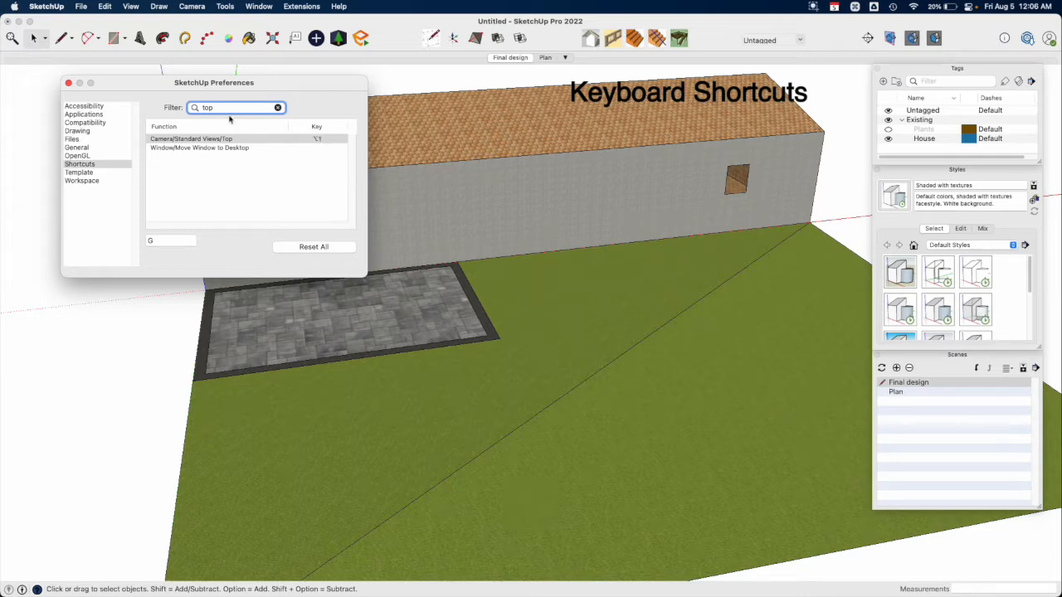
left_click_drag(223, 108, 180, 115)
type("para")
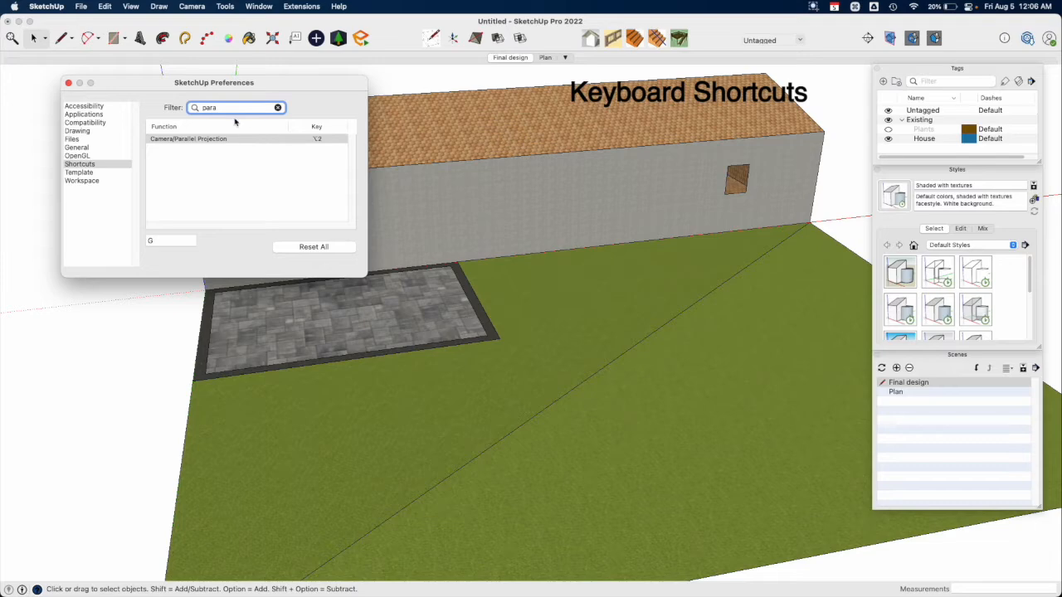
Filter the shortcut list by "scene" and select the Add Scene function to view its assigned key.
left_click_drag(218, 109, 197, 113)
type("scene")
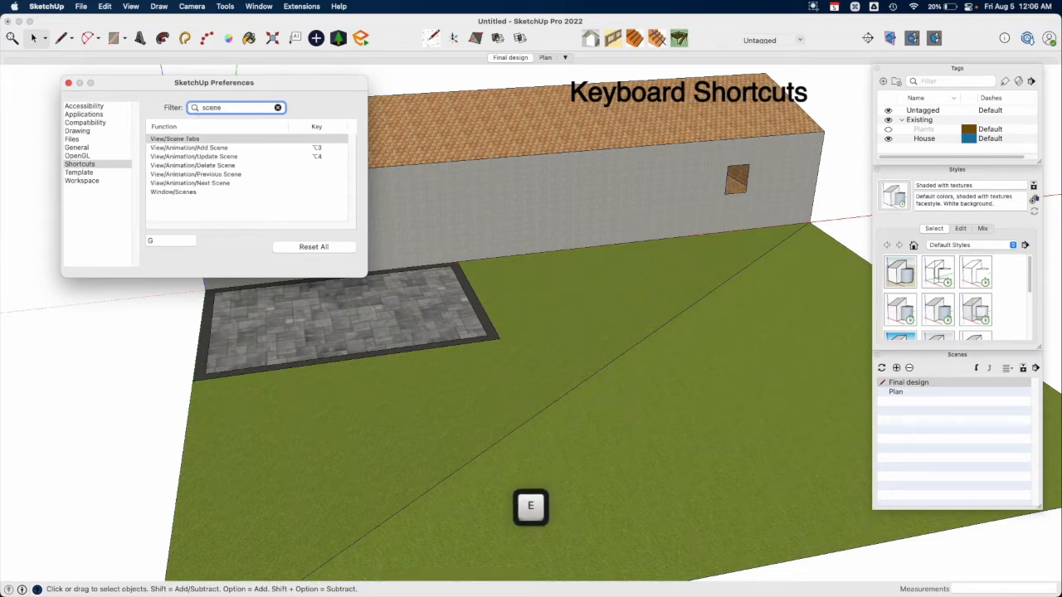
left_click(205, 150)
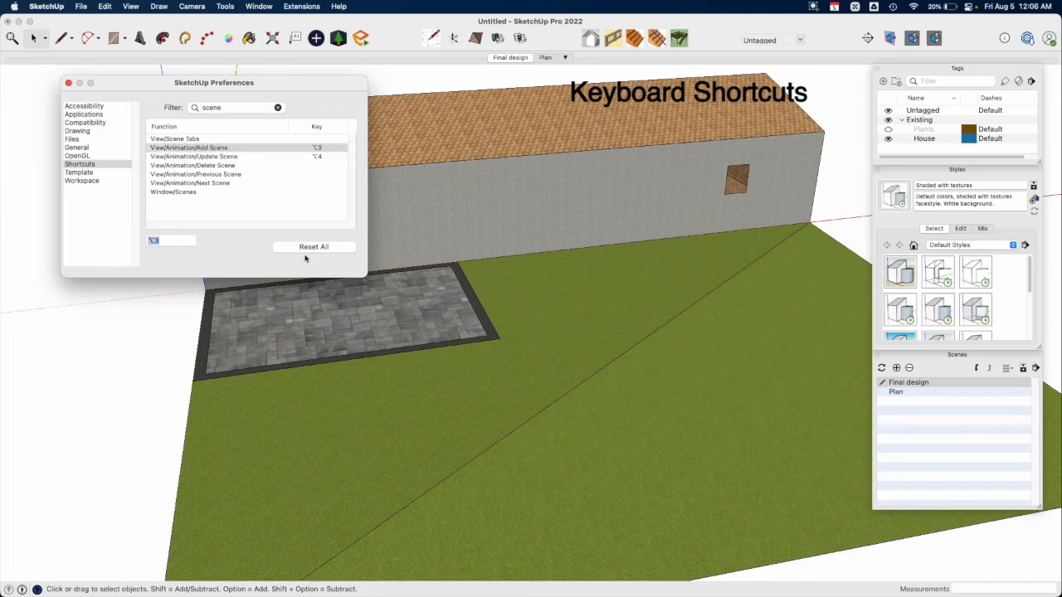
Close the preferences, switch the camera to the Top view in Parallel Projection and add it as a new scene.
left_click(68, 82)
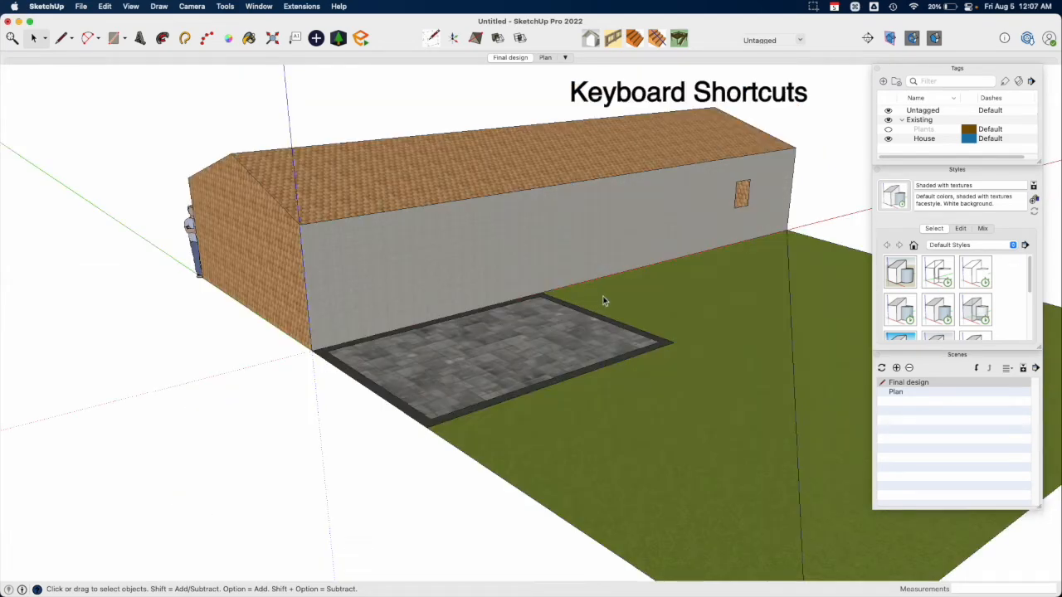
middle_click_drag(708, 272, 641, 292)
key("alt")
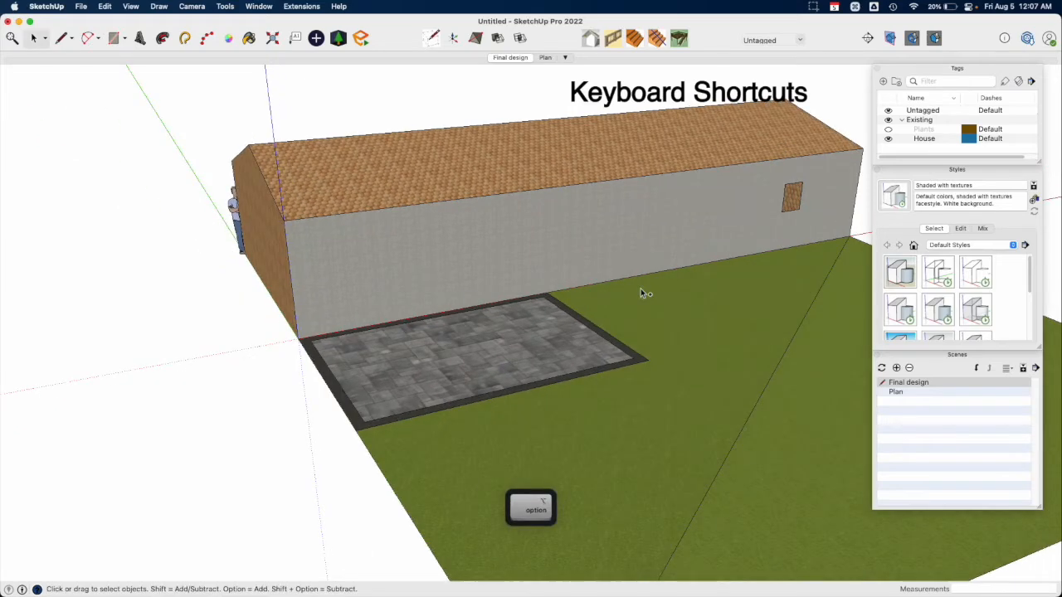
key("alt+1")
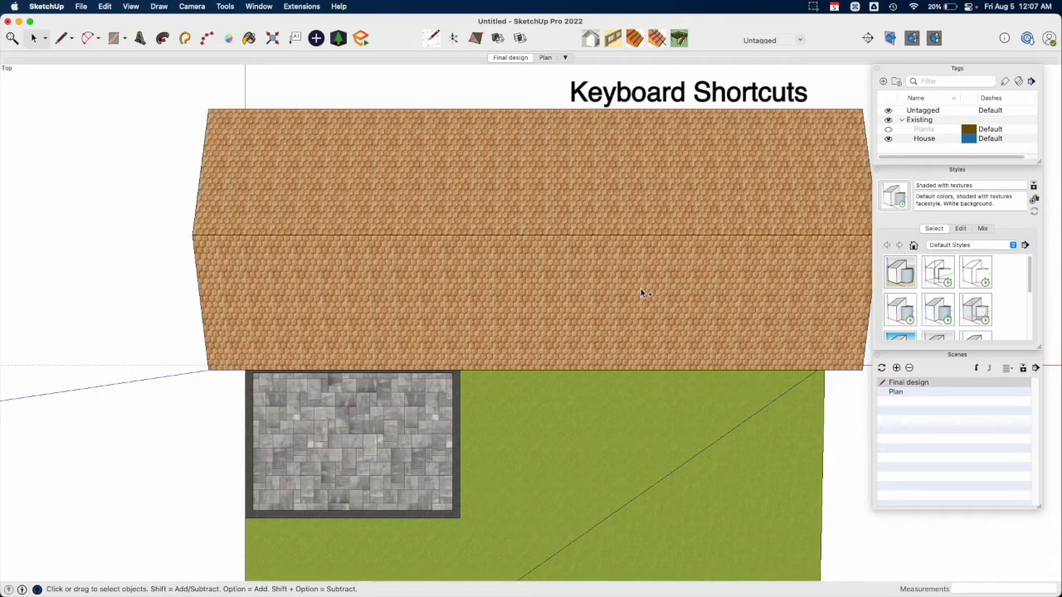
key("alt+2")
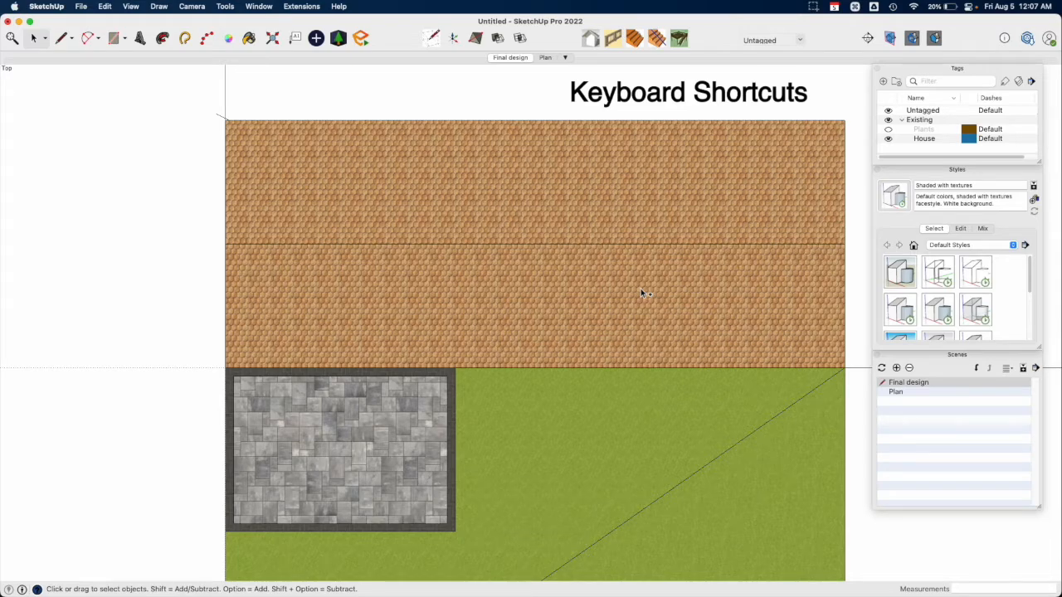
key("alt+3")
Apply the HiddenLine style in Scene 3, update the scene and compare it with Final design.
left_click(512, 58)
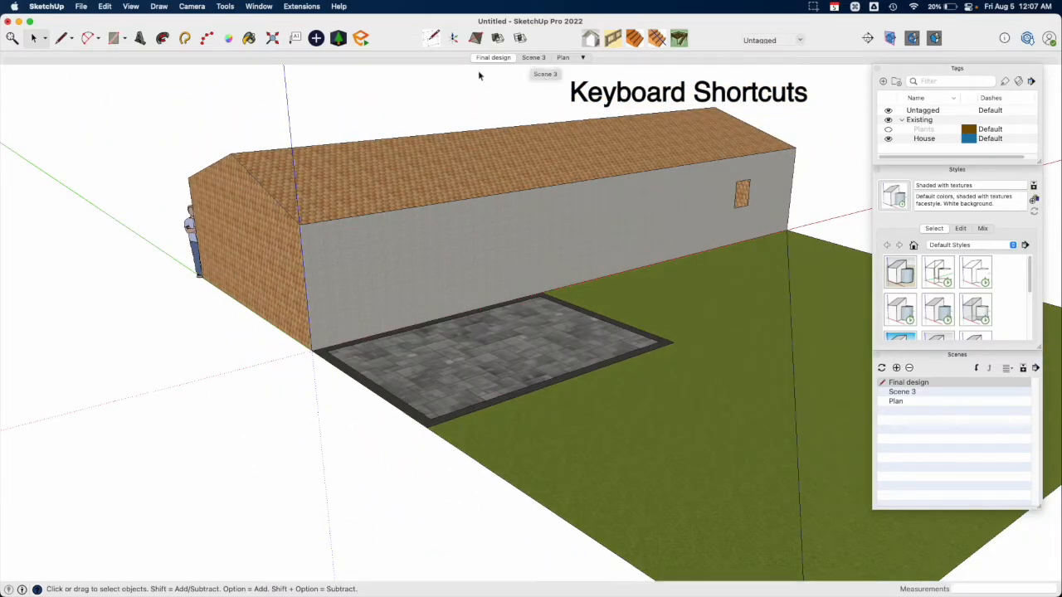
left_click(534, 58)
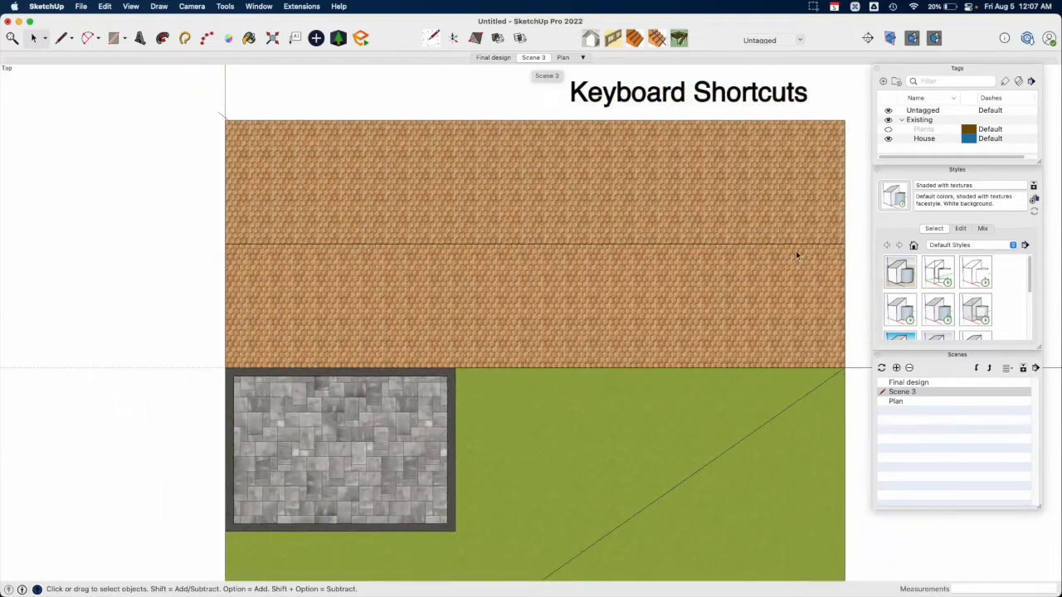
left_click(975, 277)
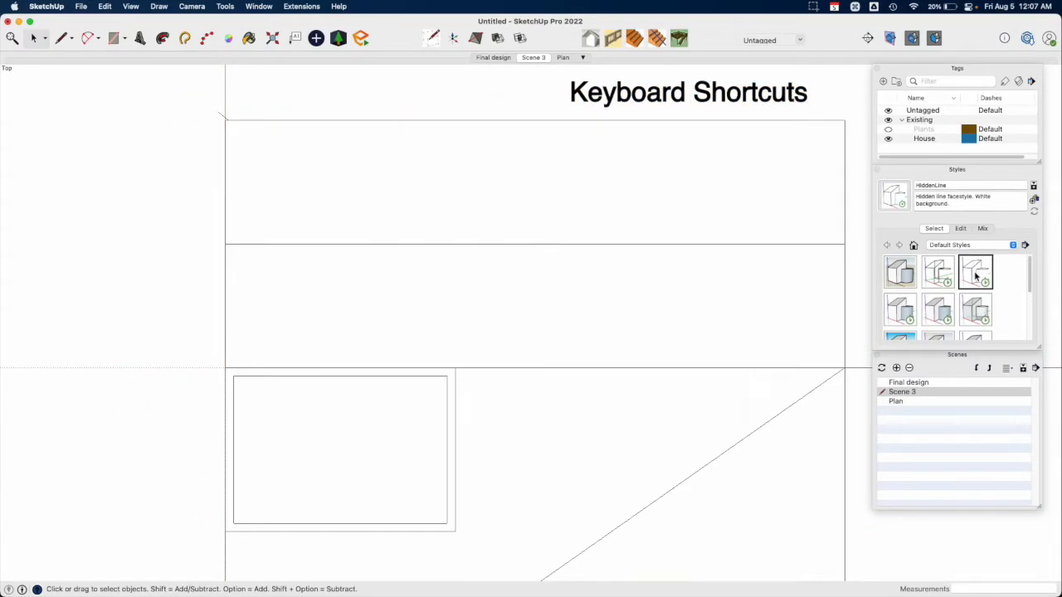
right_click(533, 58)
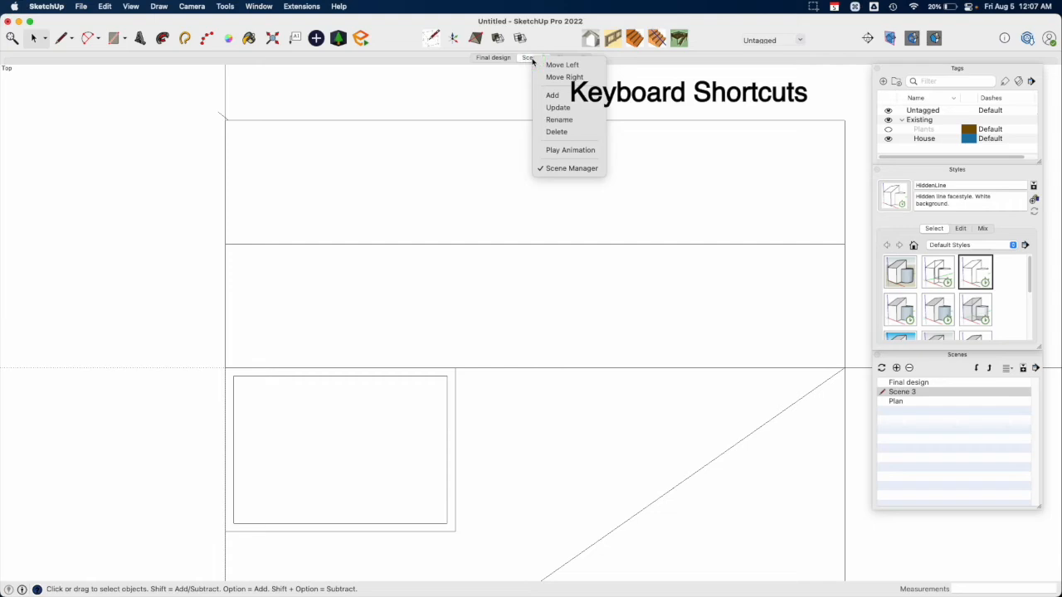
left_click(572, 107)
left_click(507, 61)
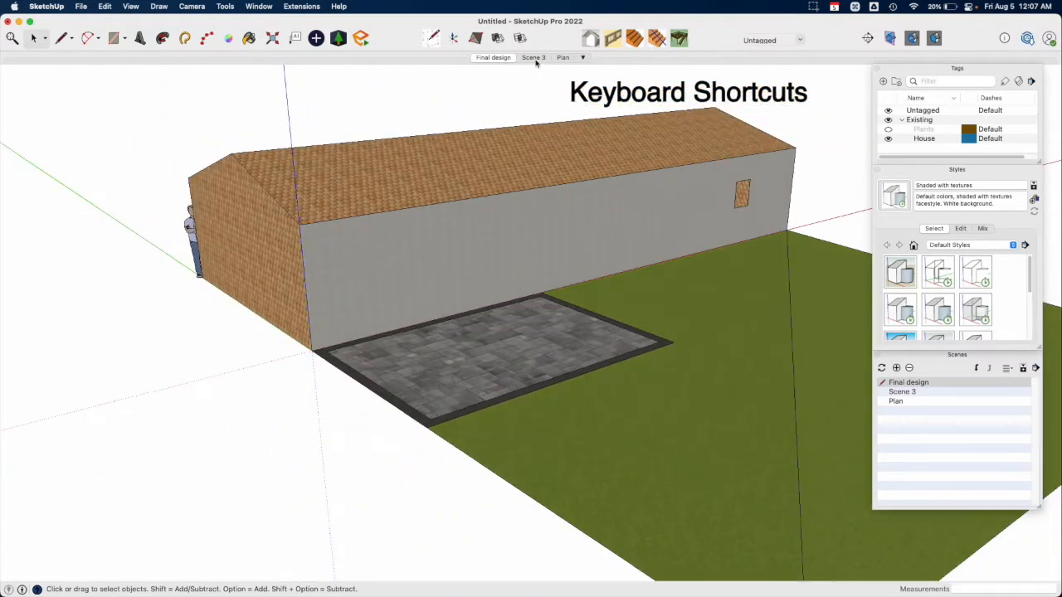
left_click(535, 60)
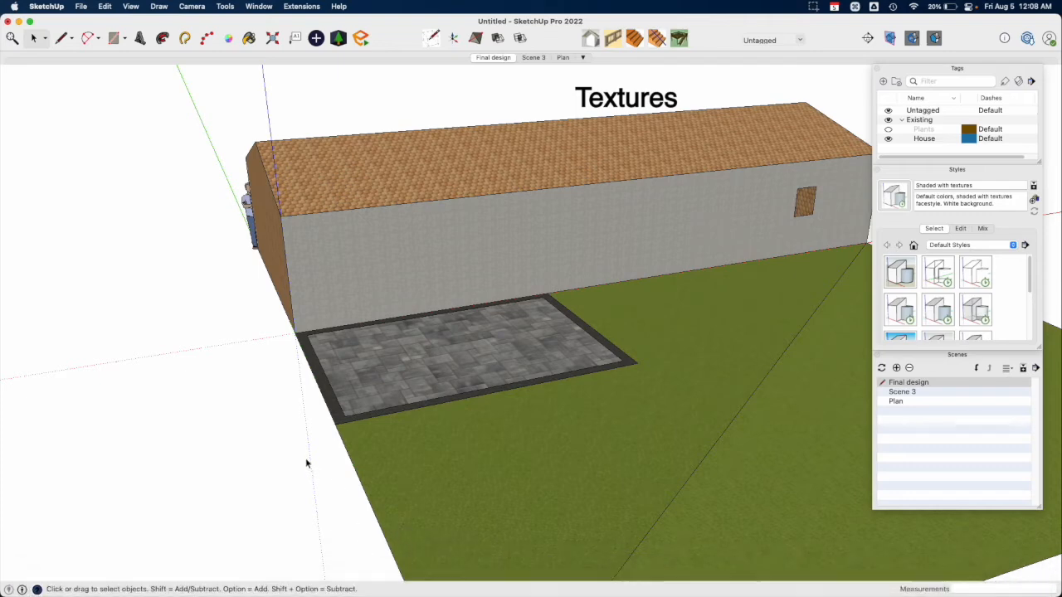
Start the Paint Bucket and look over the list of available material libraries.
key("b")
left_click(99, 157)
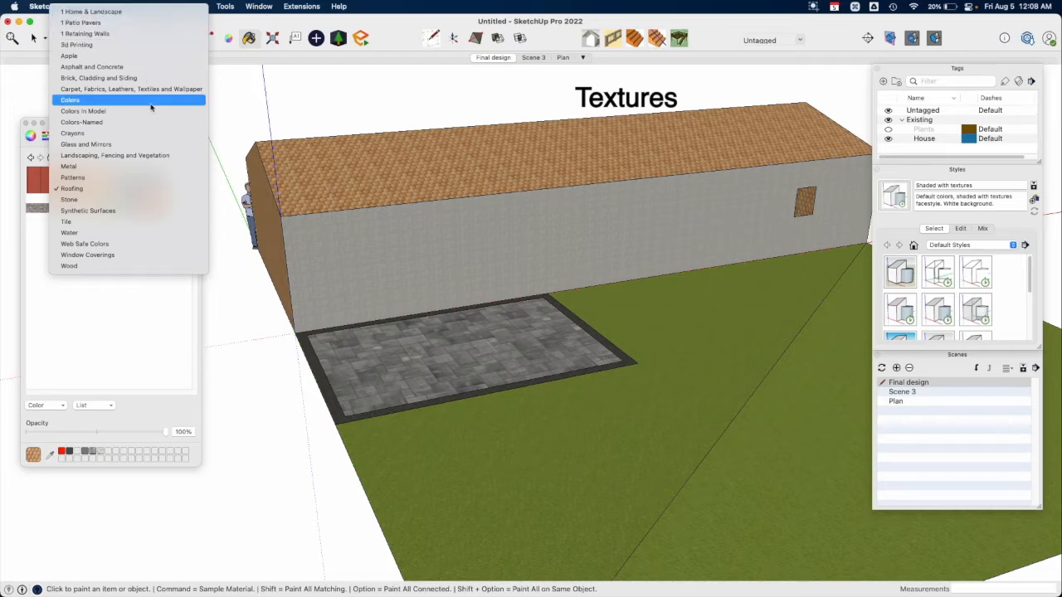
left_click(169, 313)
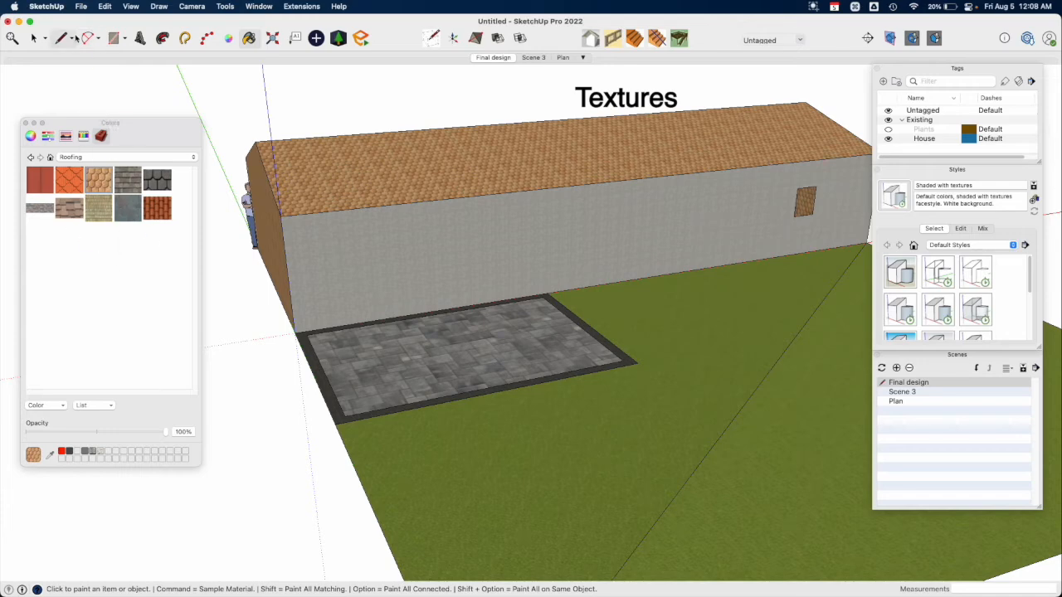
left_click(82, 7)
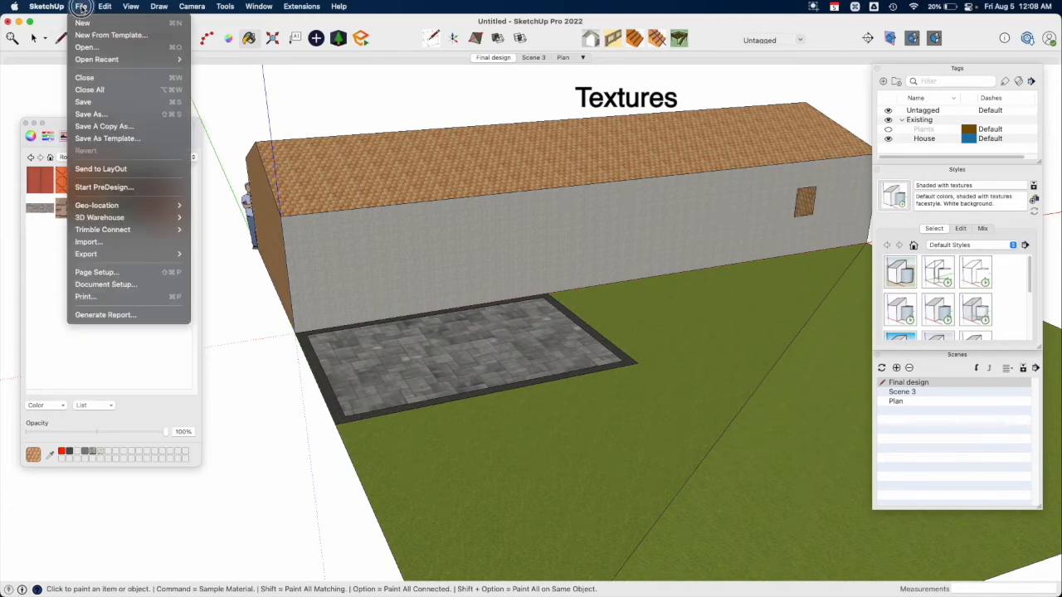
left_click(126, 286)
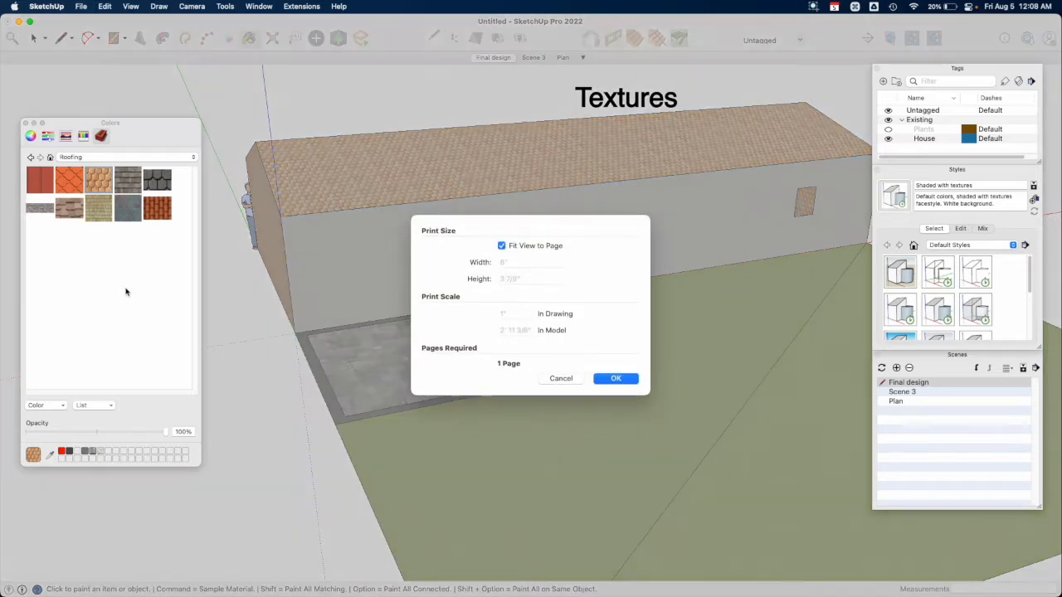
left_click(559, 378)
Open the Materials folder in Finder from the file locations in the SketchUp preferences.
left_click(47, 7)
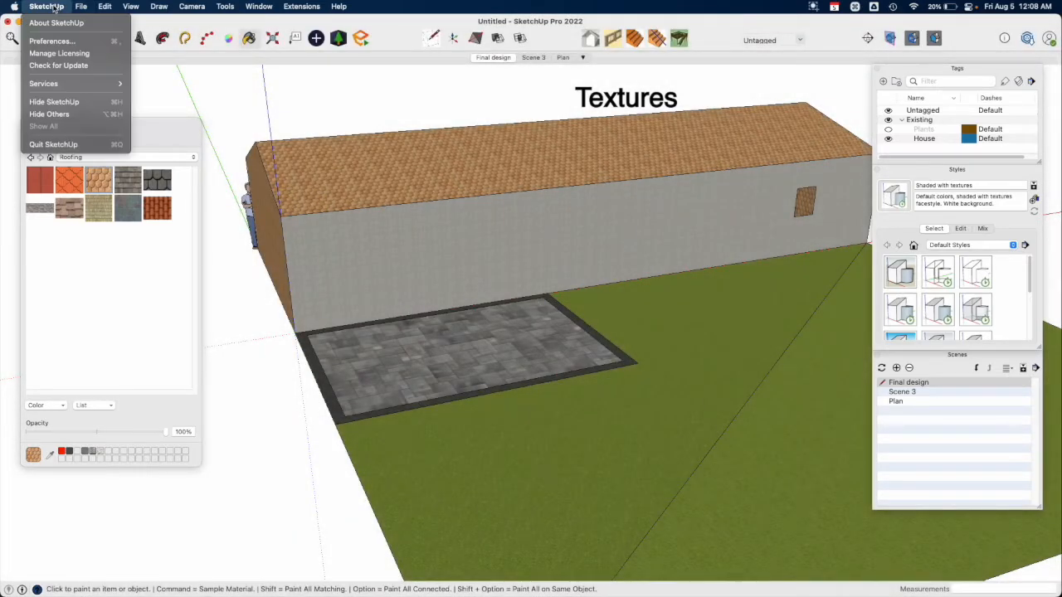
left_click(55, 41)
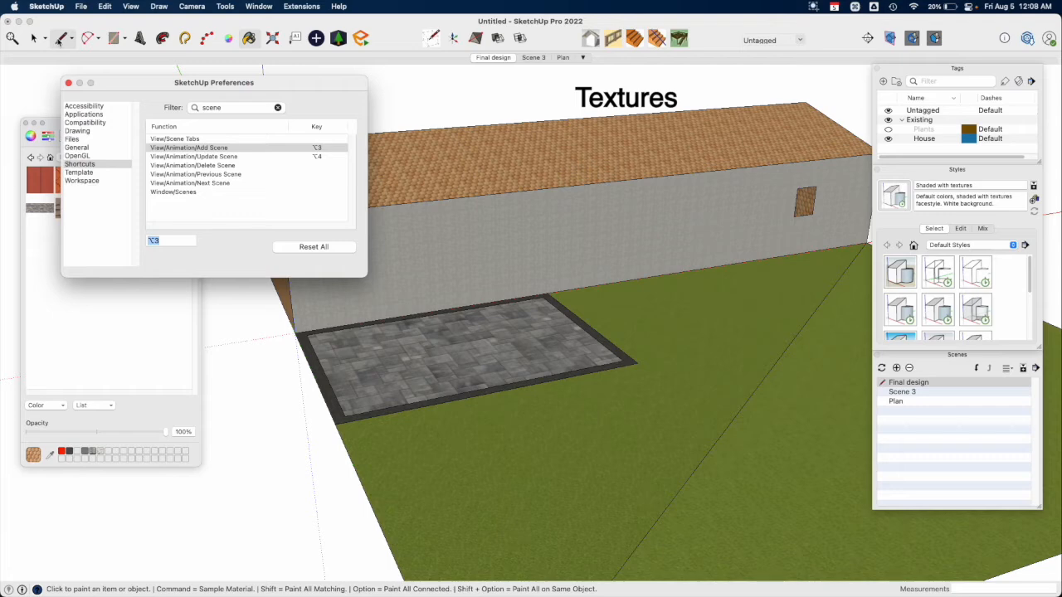
left_click(73, 139)
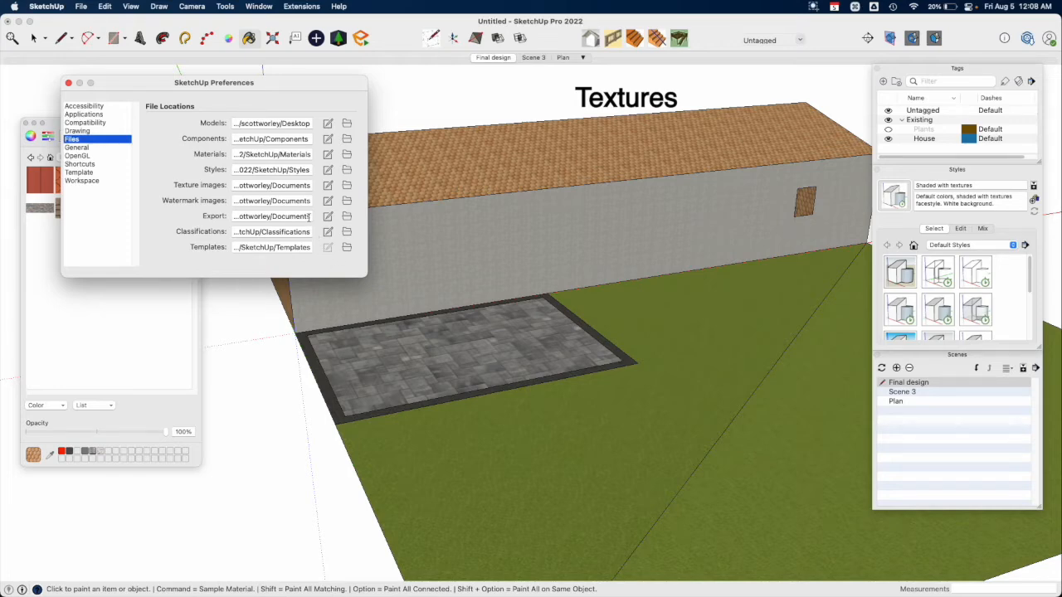
left_click(347, 155)
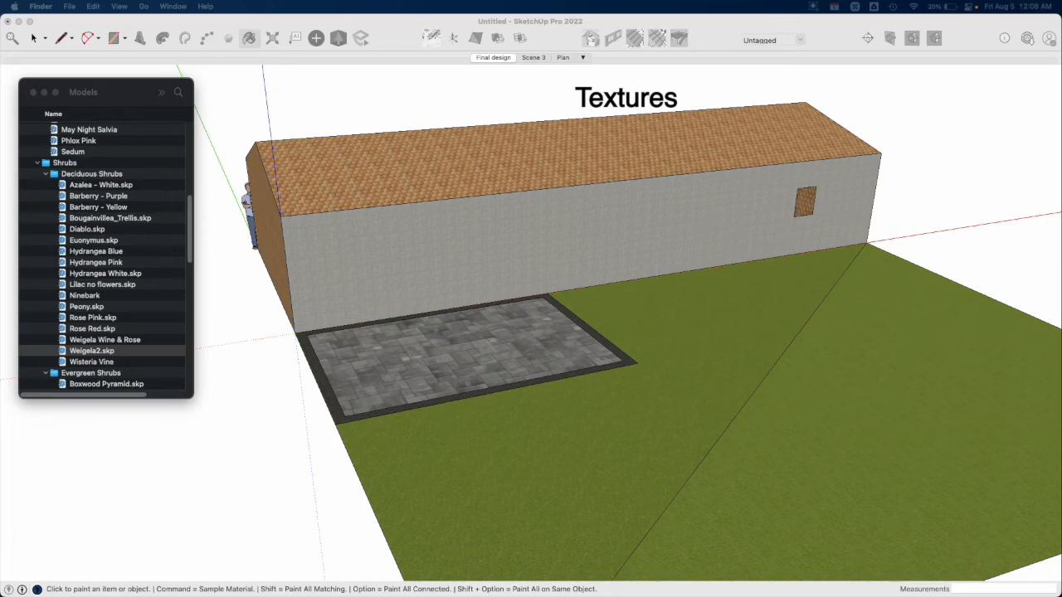
mouse_move(1061, 249)
left_mouse_down()
mouse_move(941, 237)
mouse_move(442, 68)
mouse_move(370, 66)
left_mouse_up()
scroll(398, 224, "right", 5)
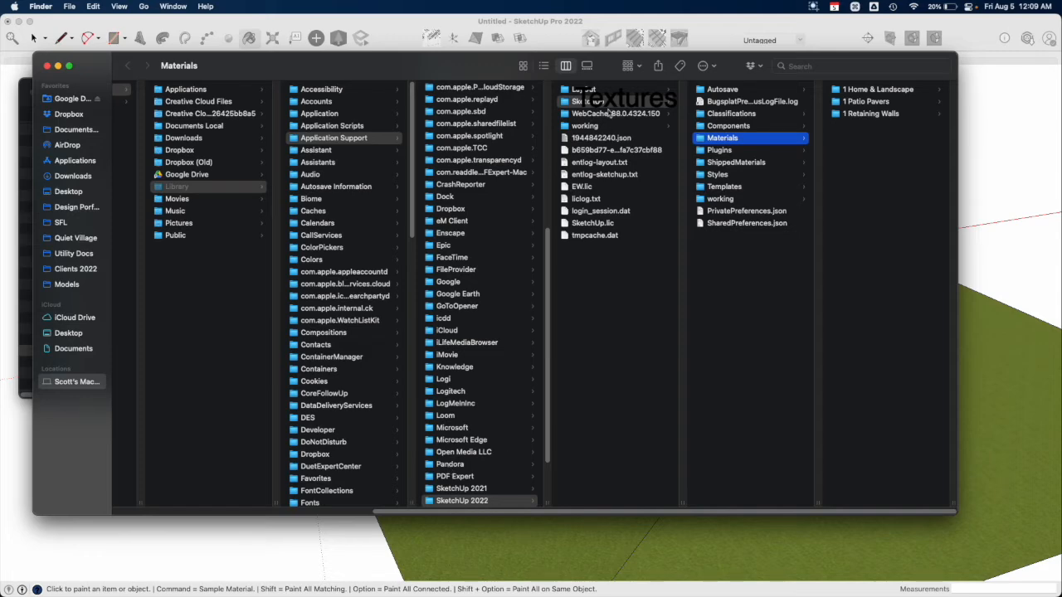
Look through the custom material folders 1 Home & Landscape, 1 Patio Pavers and 1 Retaining Walls.
left_click(871, 90)
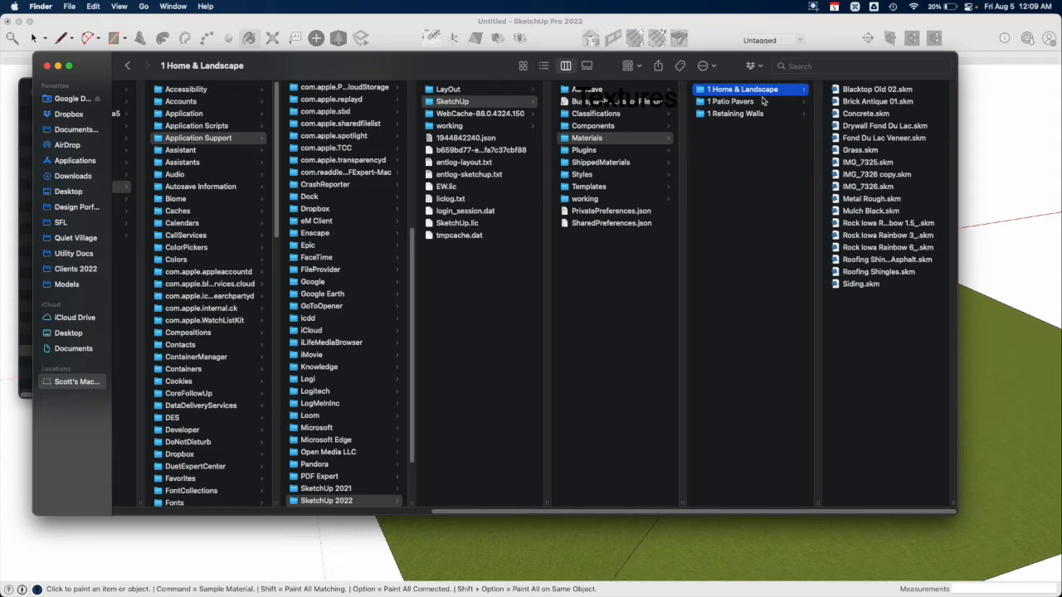
left_click(761, 102)
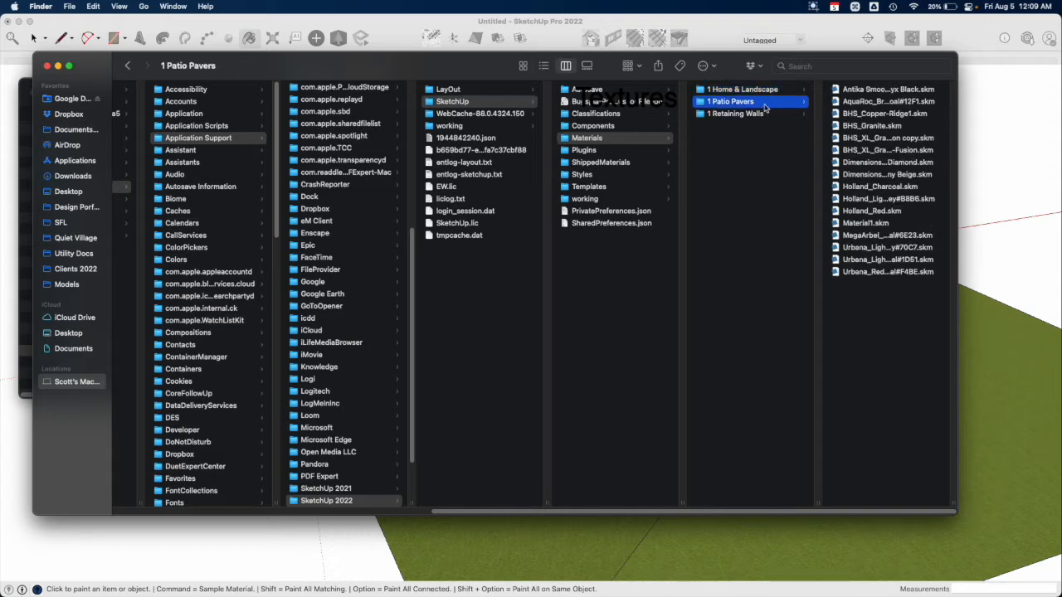
left_click(770, 114)
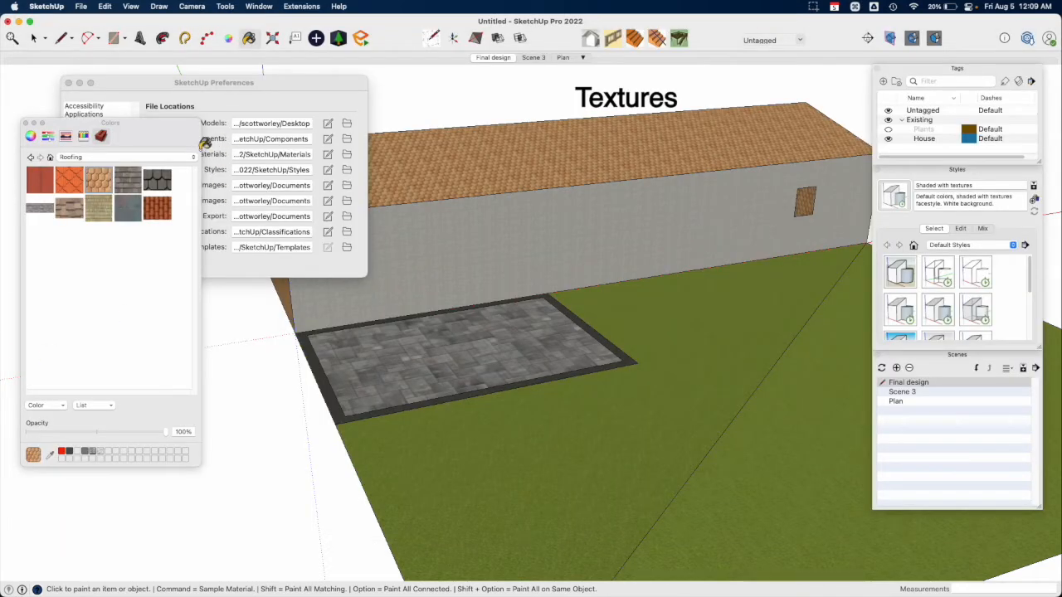
Back in SketchUp, switch the material library to 1 Home & Landscape and show the options for the shingle material.
left_click(196, 154)
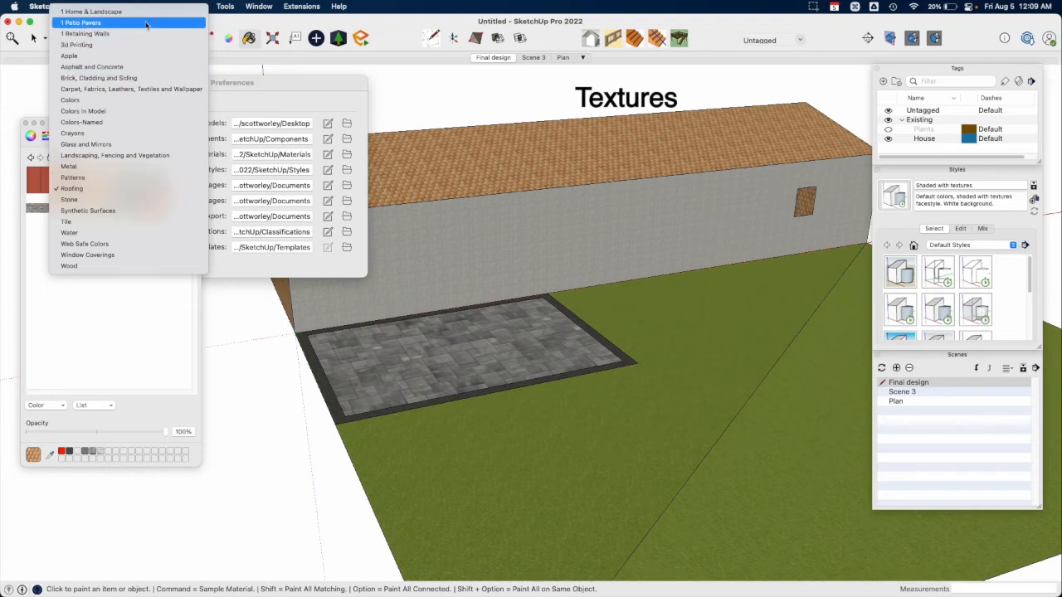
left_click(146, 13)
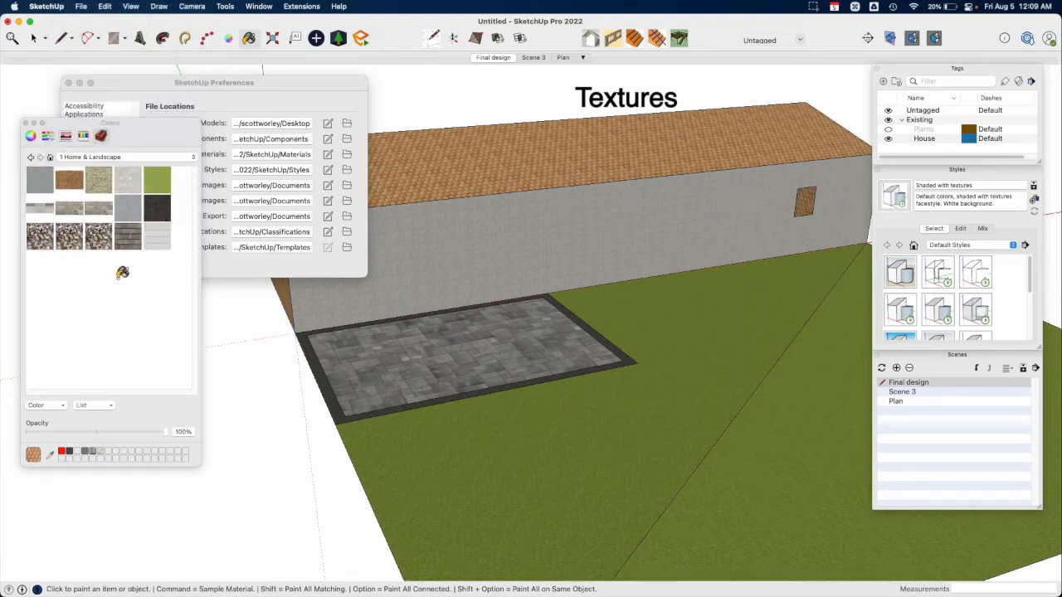
right_click(132, 235)
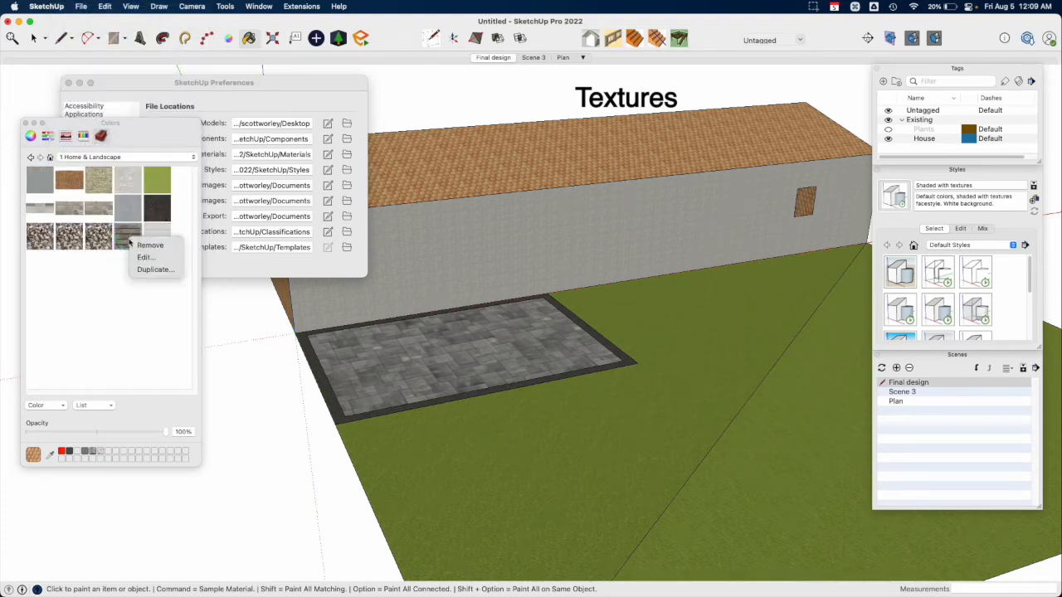
Browse for a file to add to the 1 Home & Landscape library and cancel the selection.
left_click(138, 284)
right_click(138, 284)
left_click(153, 292)
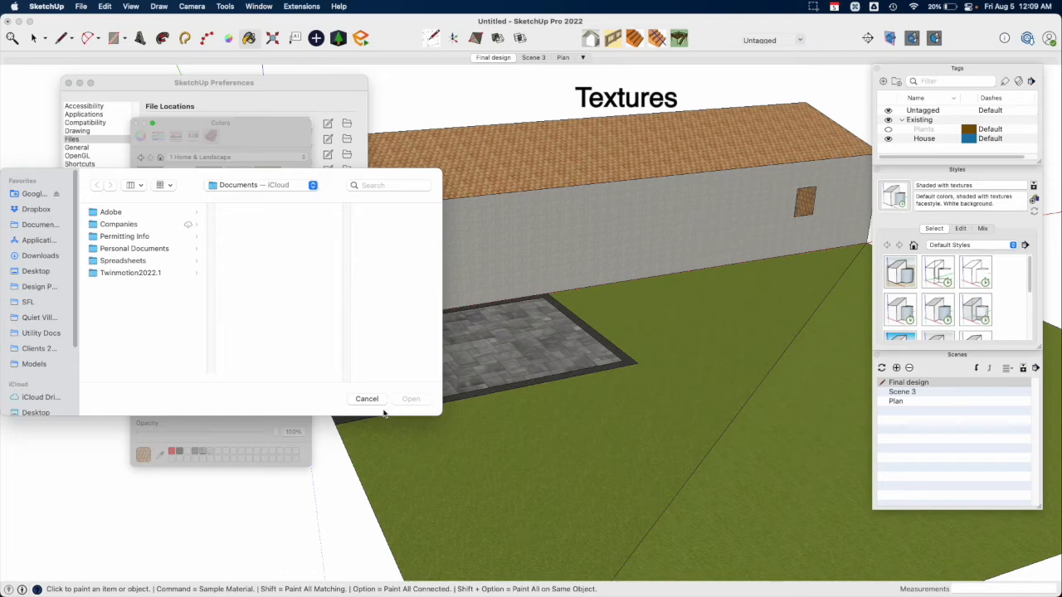
left_click(373, 400)
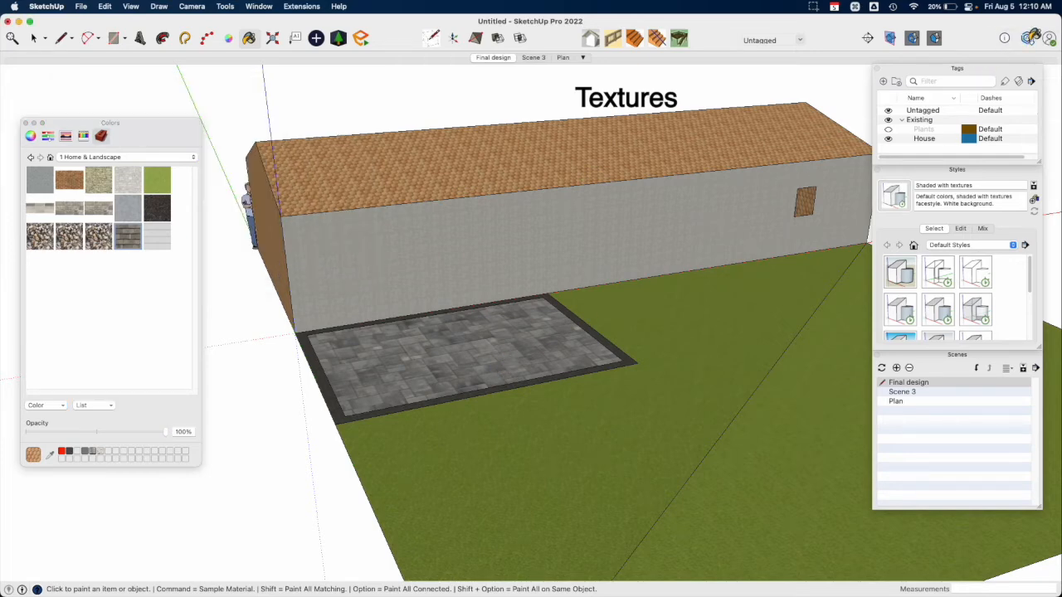
Open the 3D Warehouse and search for "Belgard".
left_click(1029, 39)
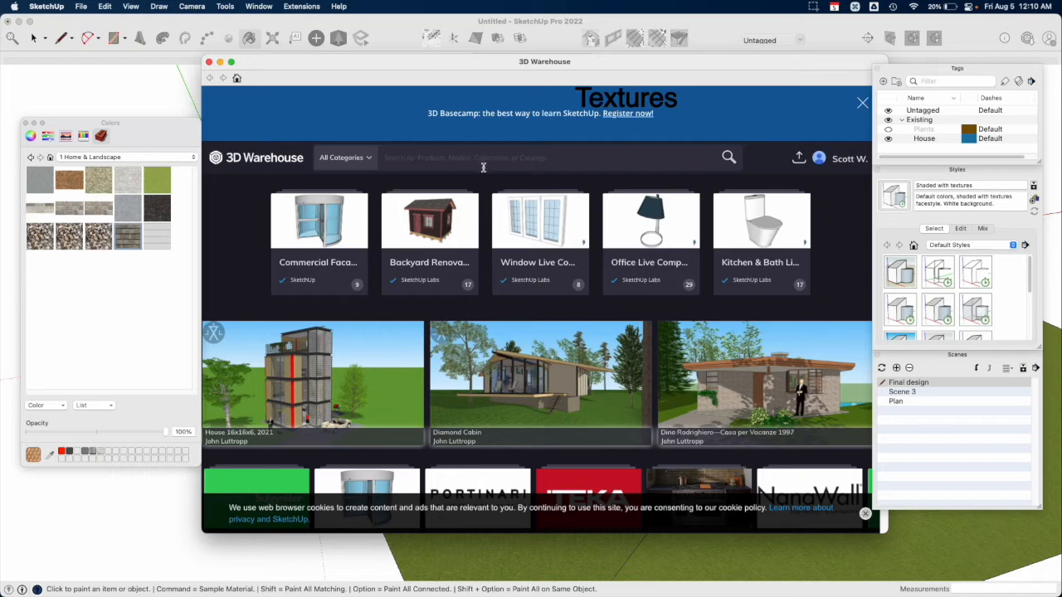
type("Belgard")
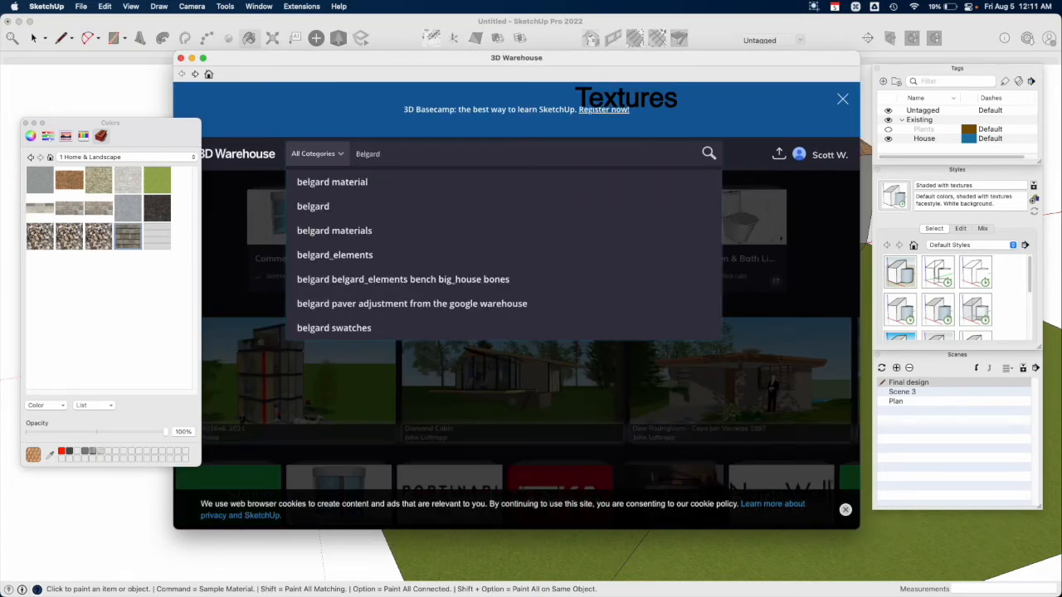
key("Return")
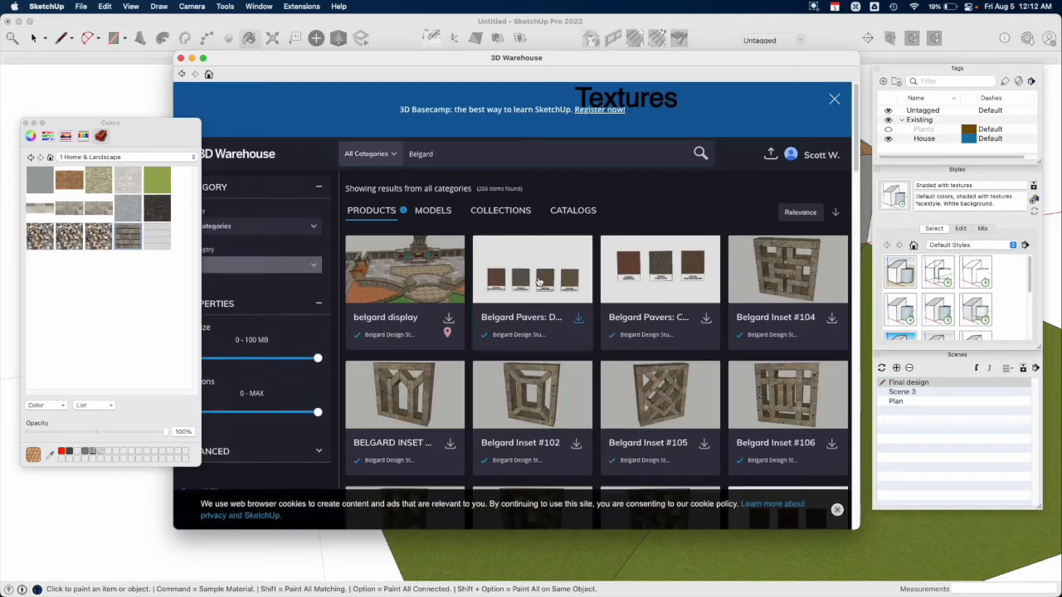
Download Belgard Pavers: Catalina directly into the model, place the swatches in front of the lawn and deselect them.
left_click(640, 286)
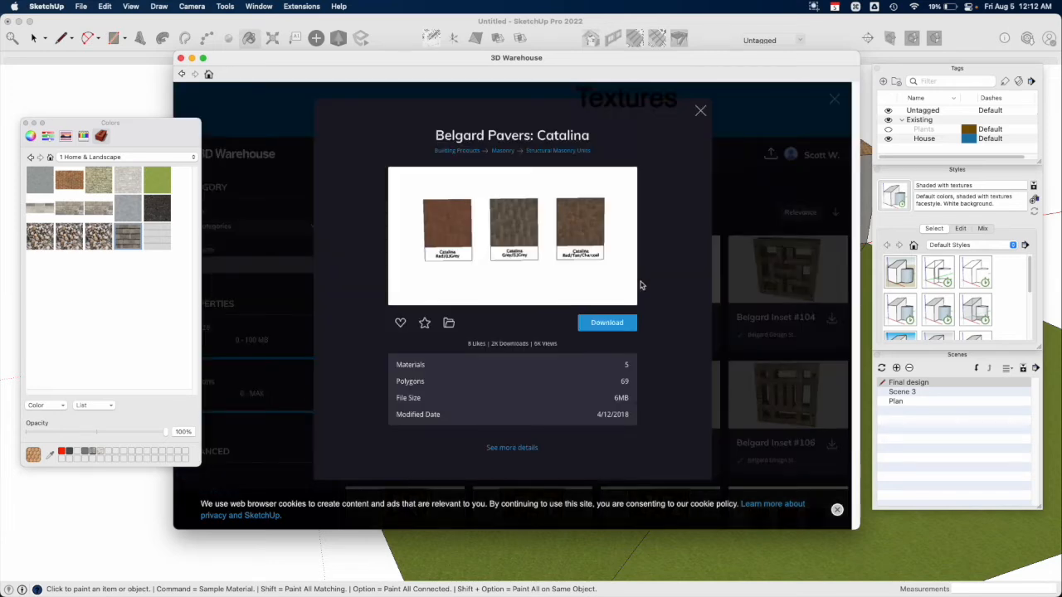
left_click(600, 324)
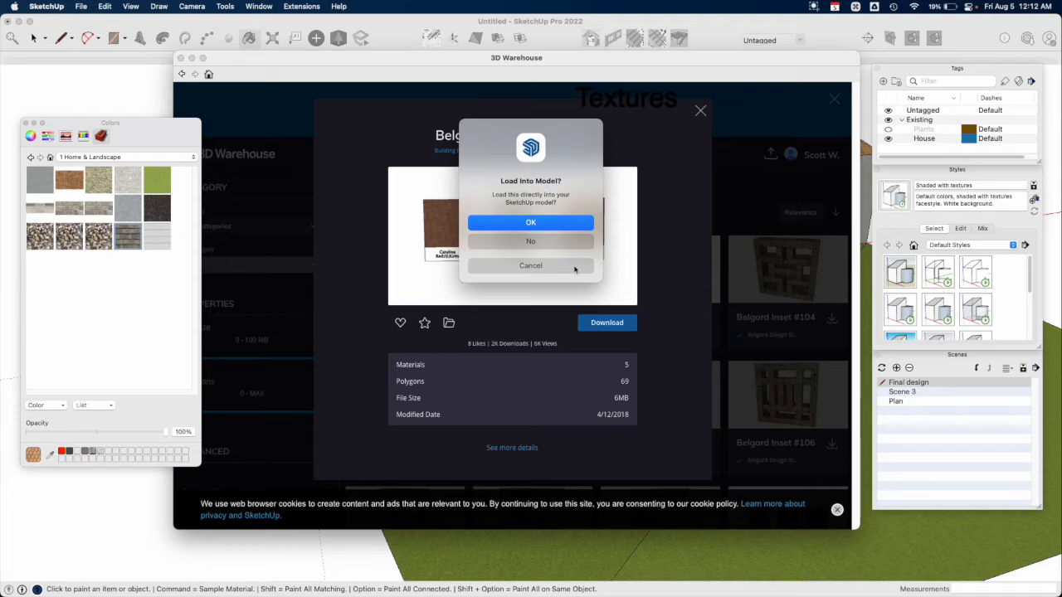
left_click(569, 224)
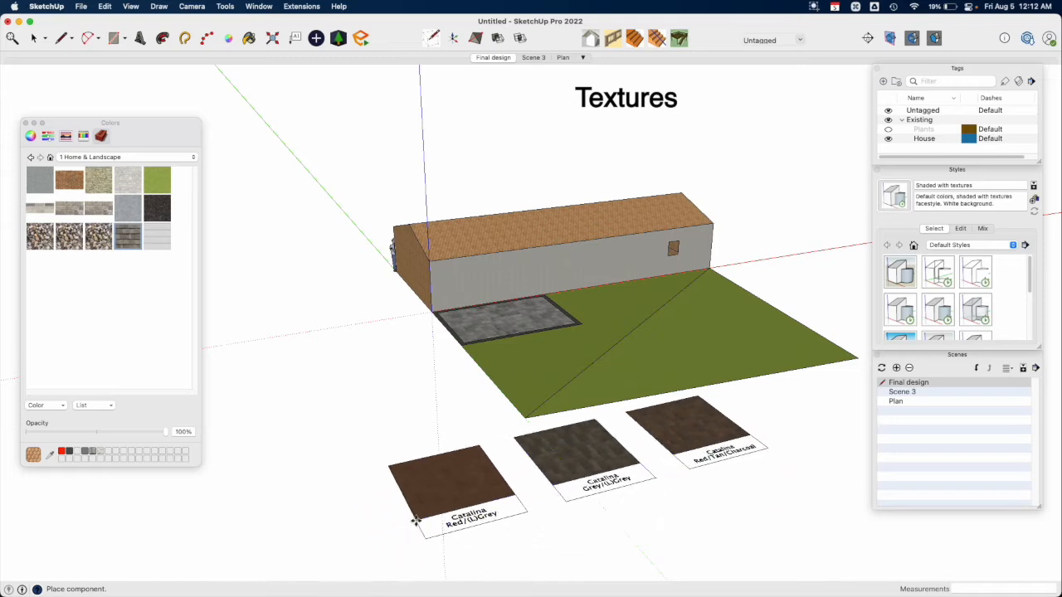
left_click(418, 515)
scroll(440, 512, "up", 1)
scroll(445, 512, "up", 2)
key("space")
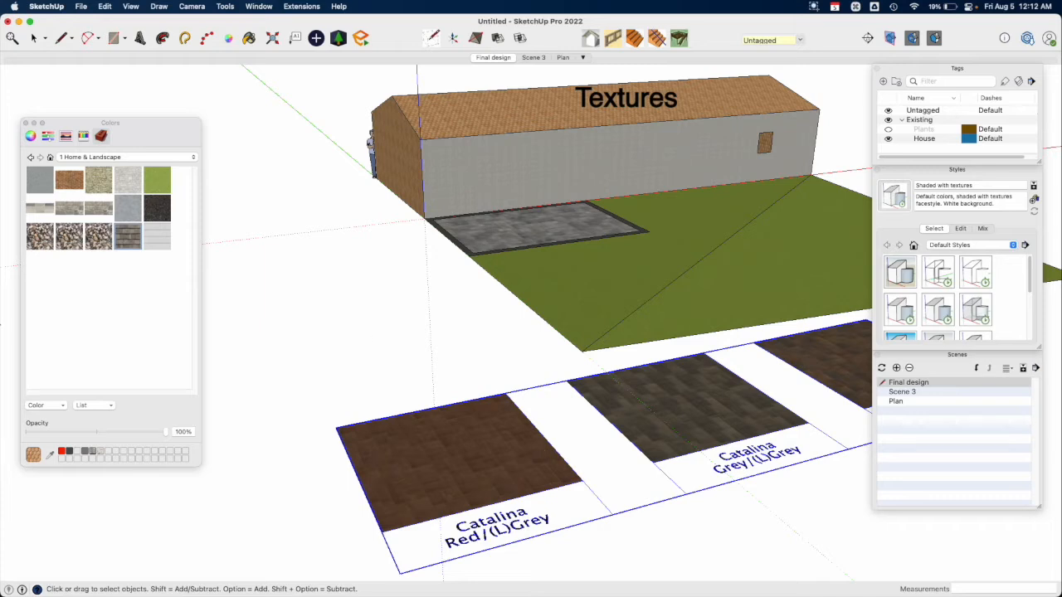
left_click(387, 351)
Sample the Catalina Red/(L)Grey paver material from its swatch and paint the house with it.
key("b")
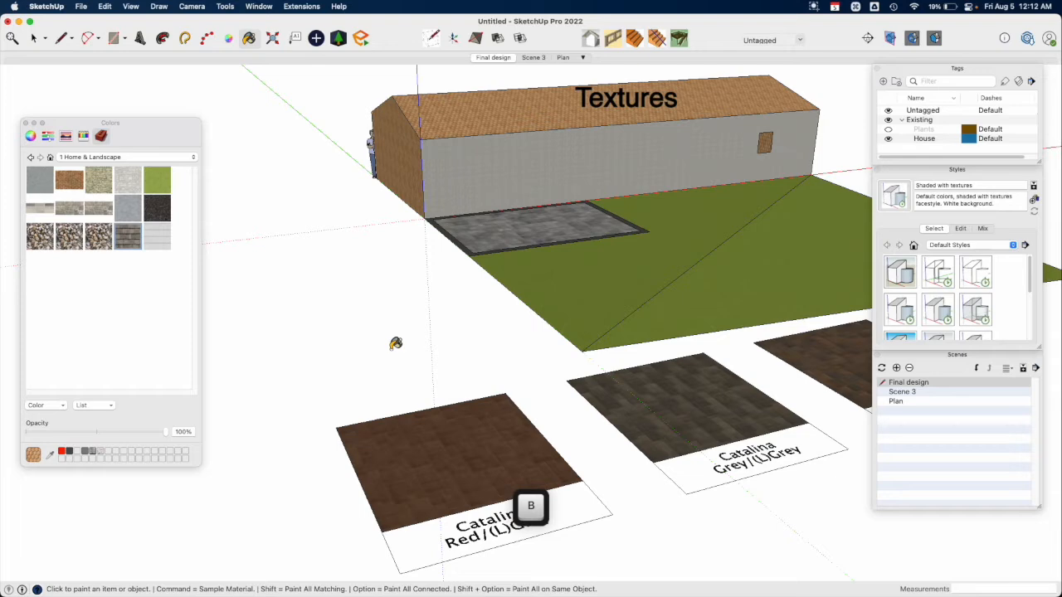
key("super")
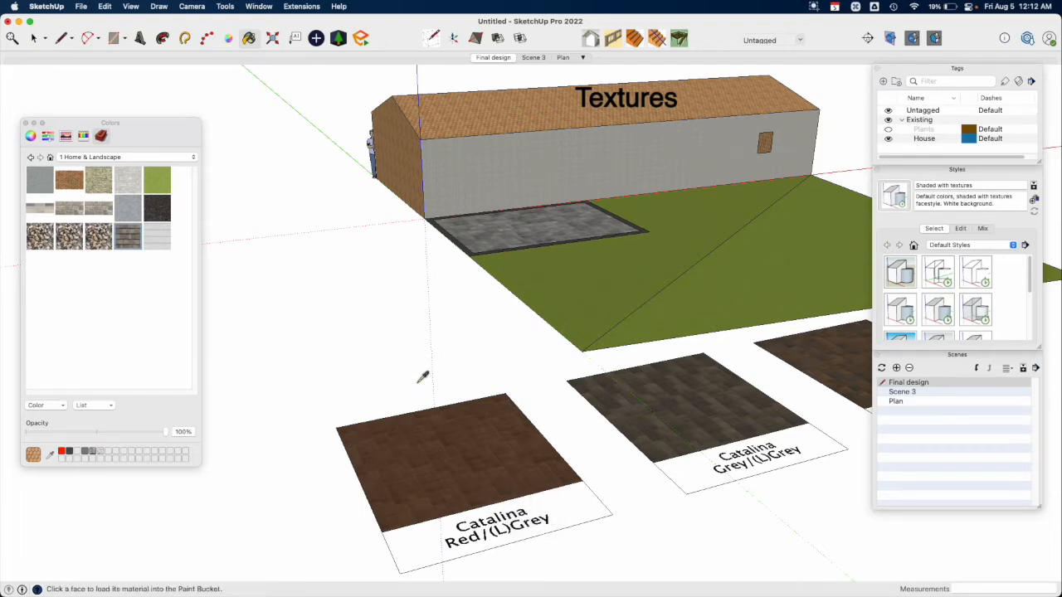
left_click(463, 443, "super")
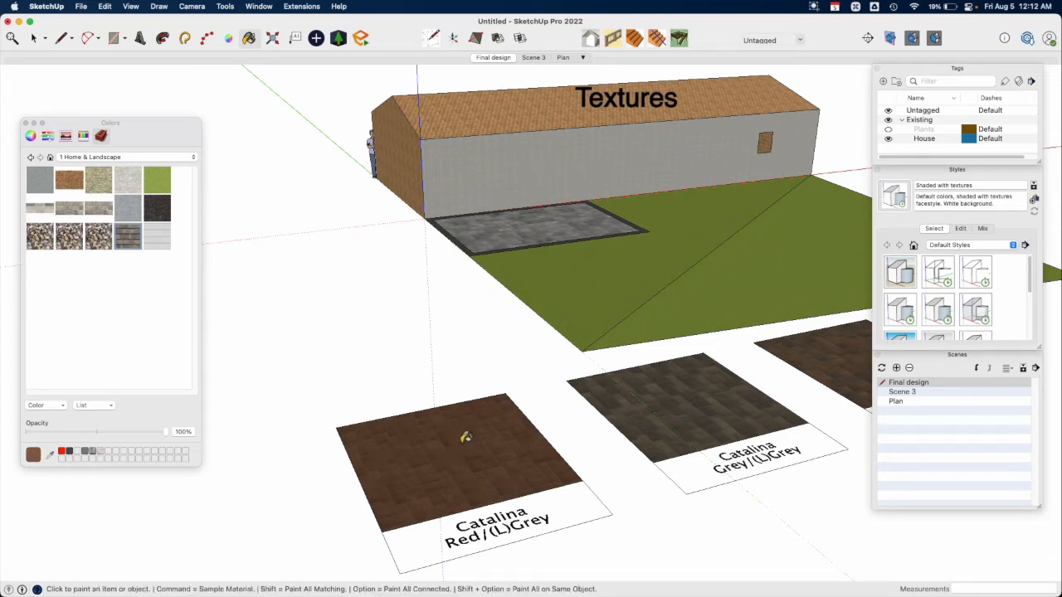
left_click(560, 172)
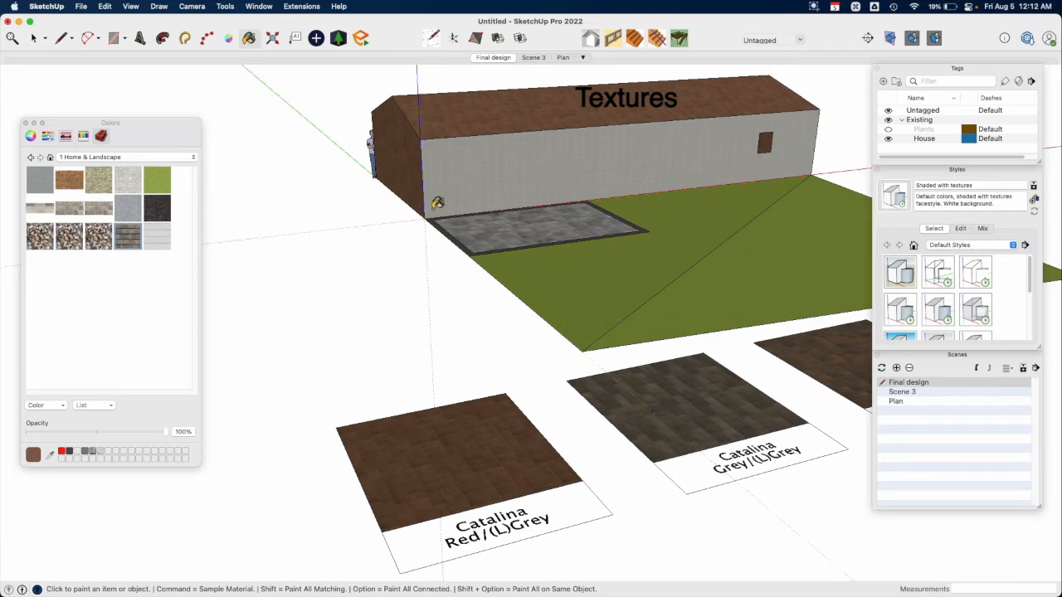
key("space")
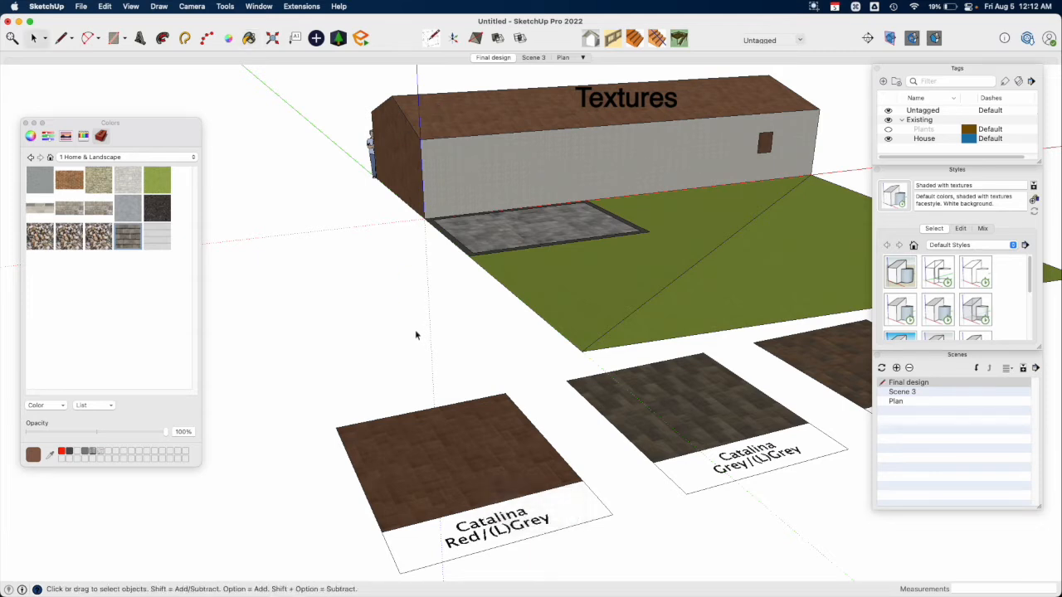
Switch the material library to Colors In Model and paint the patio with the Catalina Red/(L)Grey paver material.
left_click(193, 157)
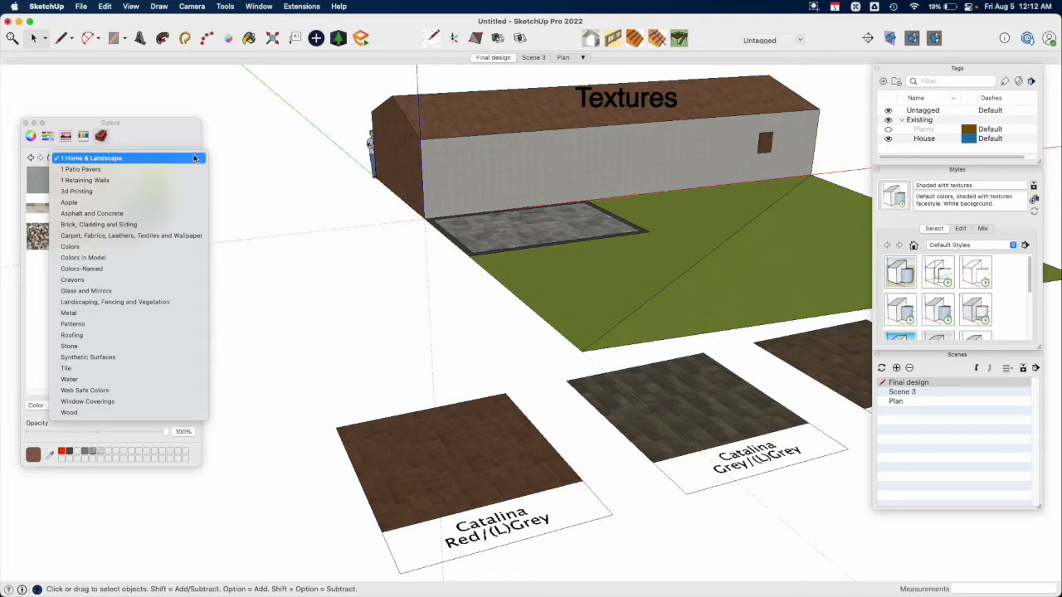
left_click(184, 258)
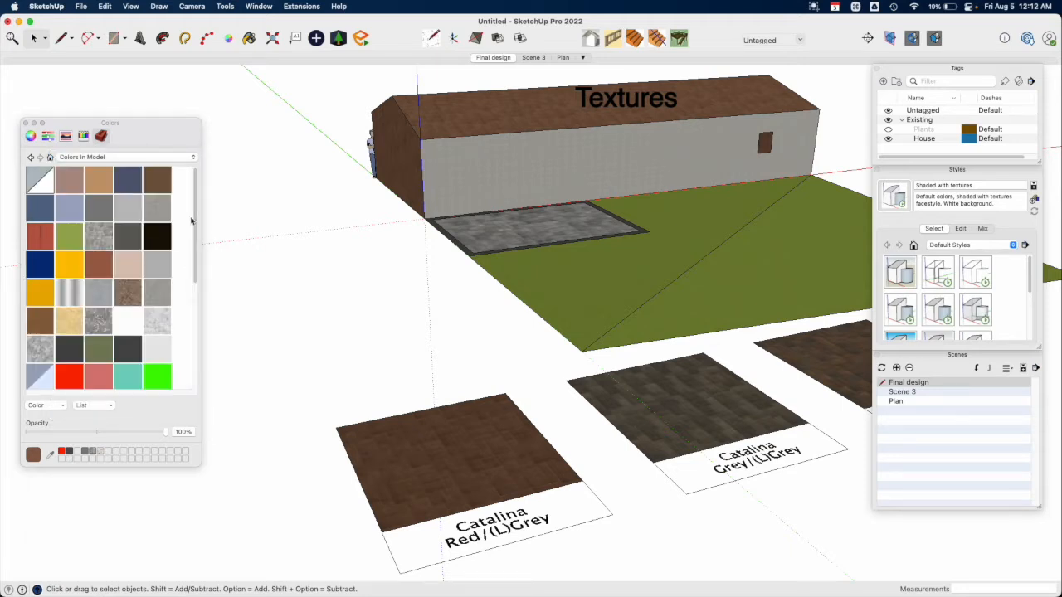
scroll(194, 219, "down", 1)
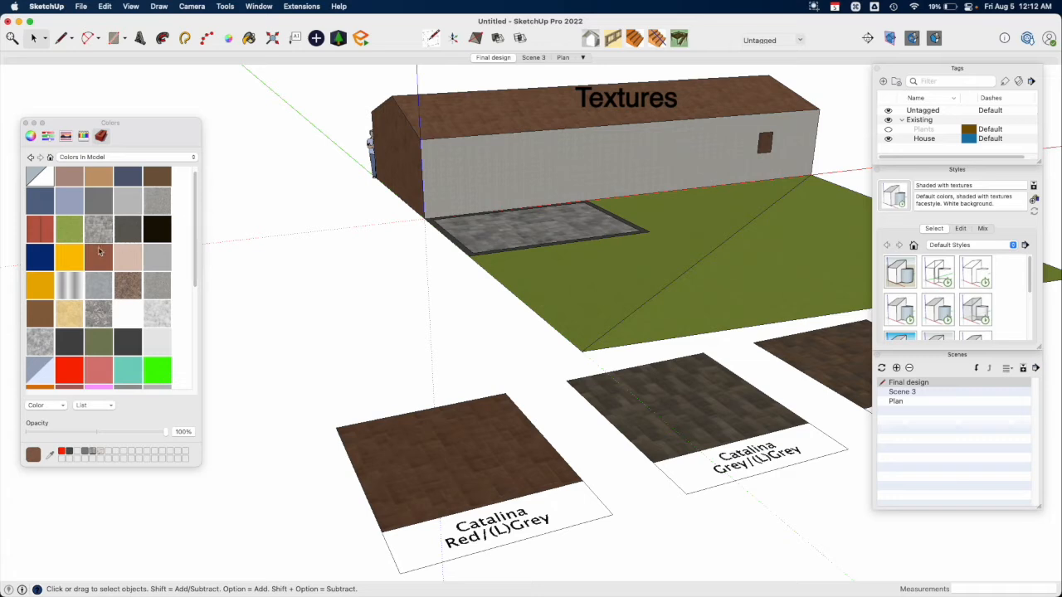
left_click(40, 315)
scroll(183, 298, "down", 3)
left_click_drag(199, 288, 194, 360)
left_click(157, 349)
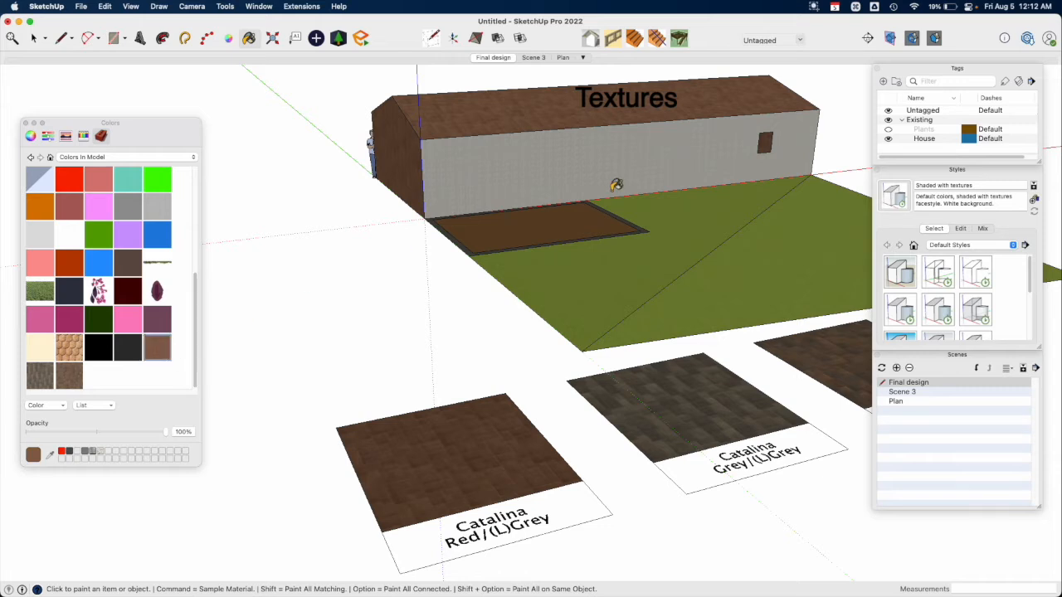
Duplicate the Catalina Red/Light Grey material under its suggested name and store it among the saved color swatches.
right_click(157, 351)
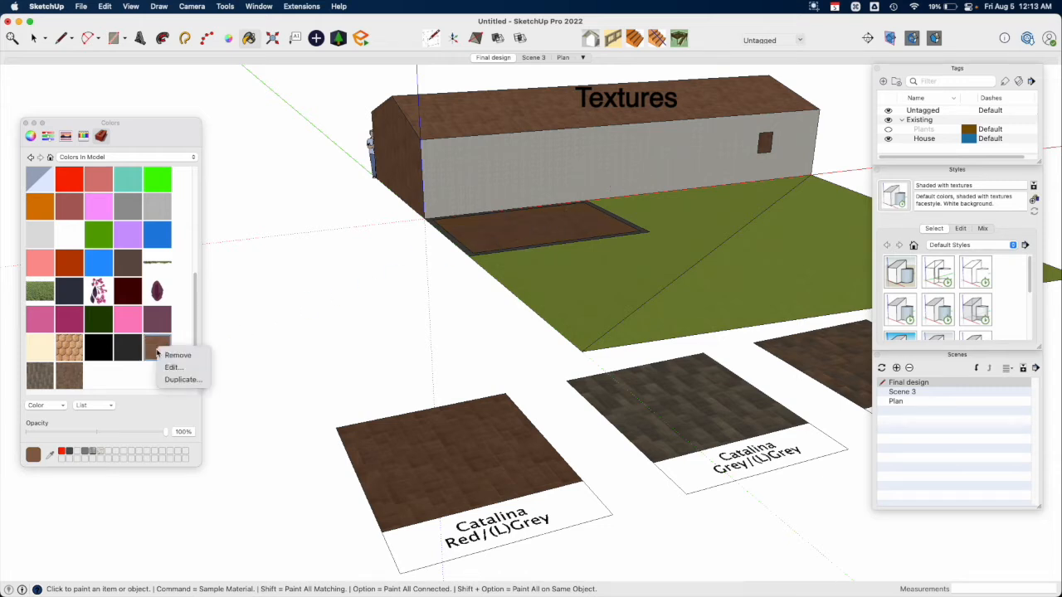
left_click(198, 382)
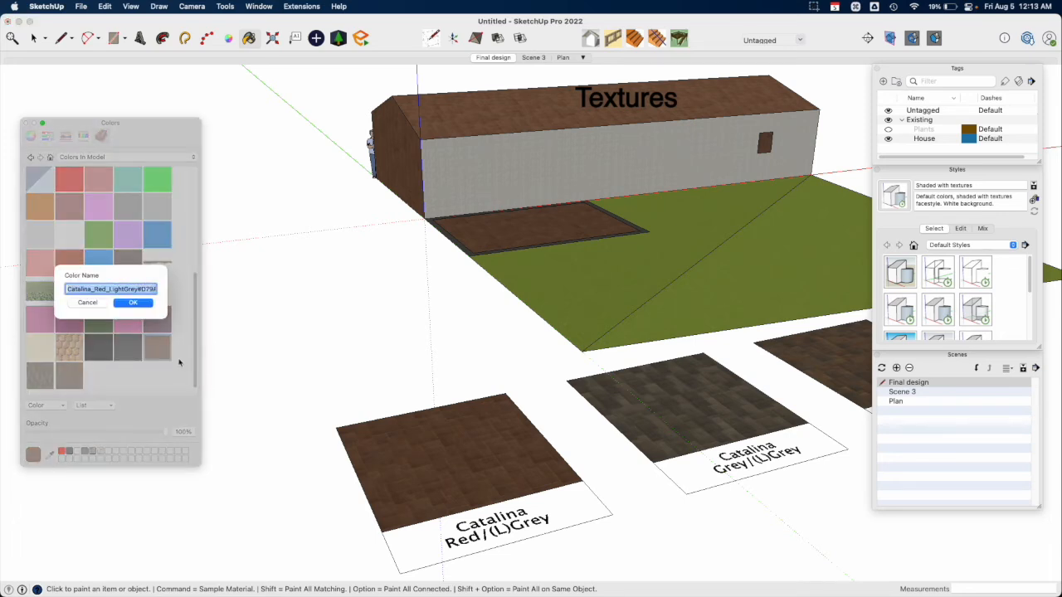
left_click(140, 302)
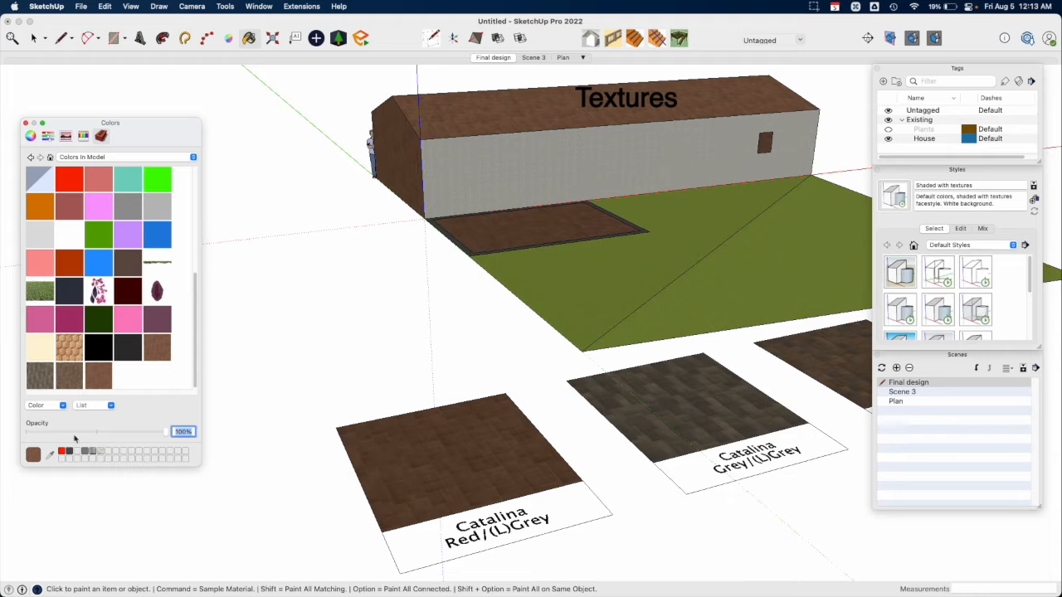
left_click_drag(31, 452, 107, 452)
Switch to the 1 Patio Pavers library and add the Catalina Red/Light Grey material to it.
left_click(148, 158)
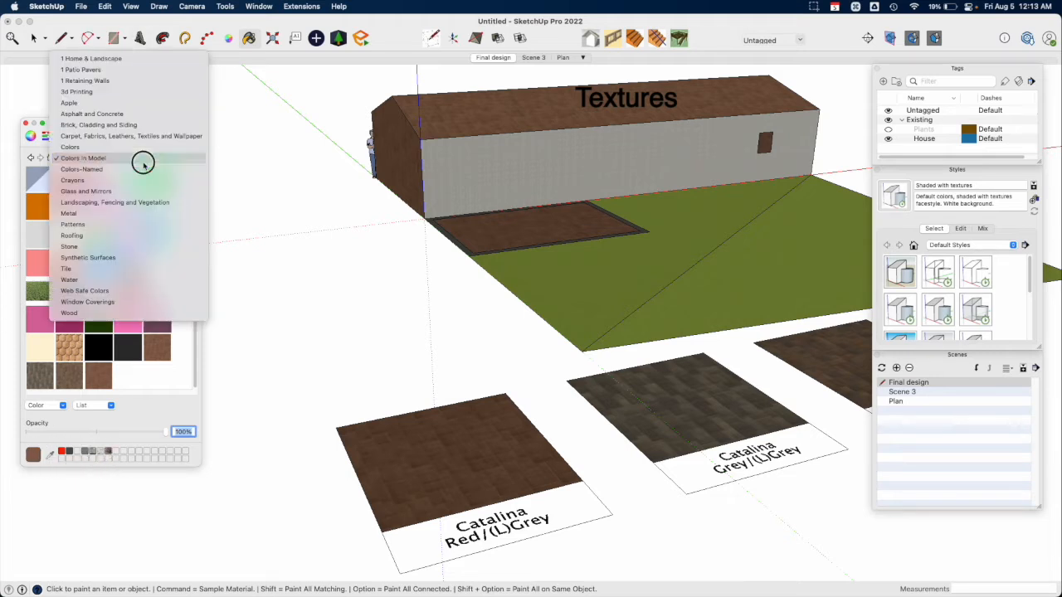
left_click(137, 71)
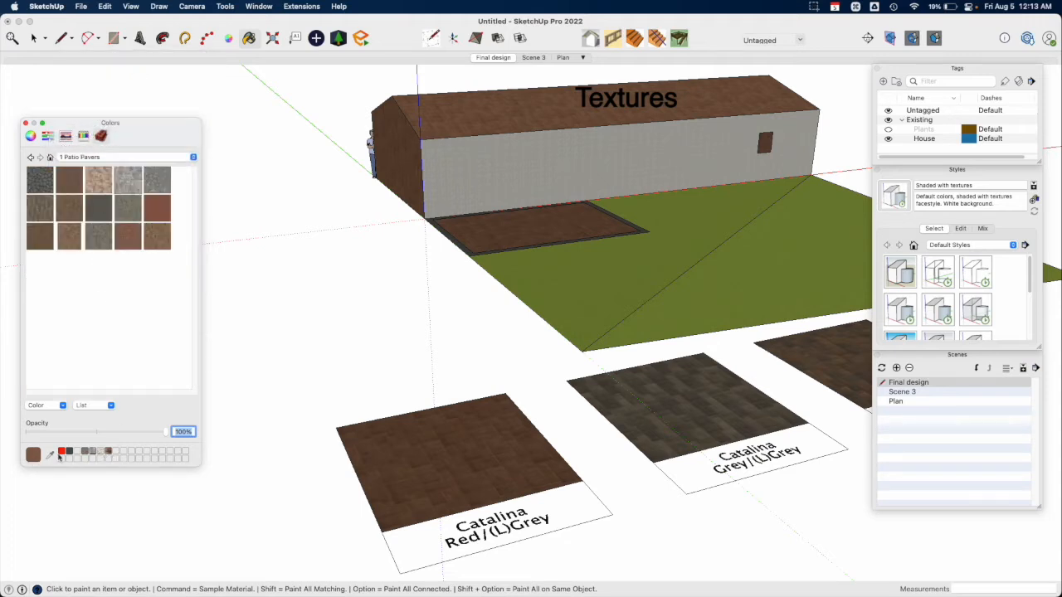
left_click_drag(33, 455, 75, 259)
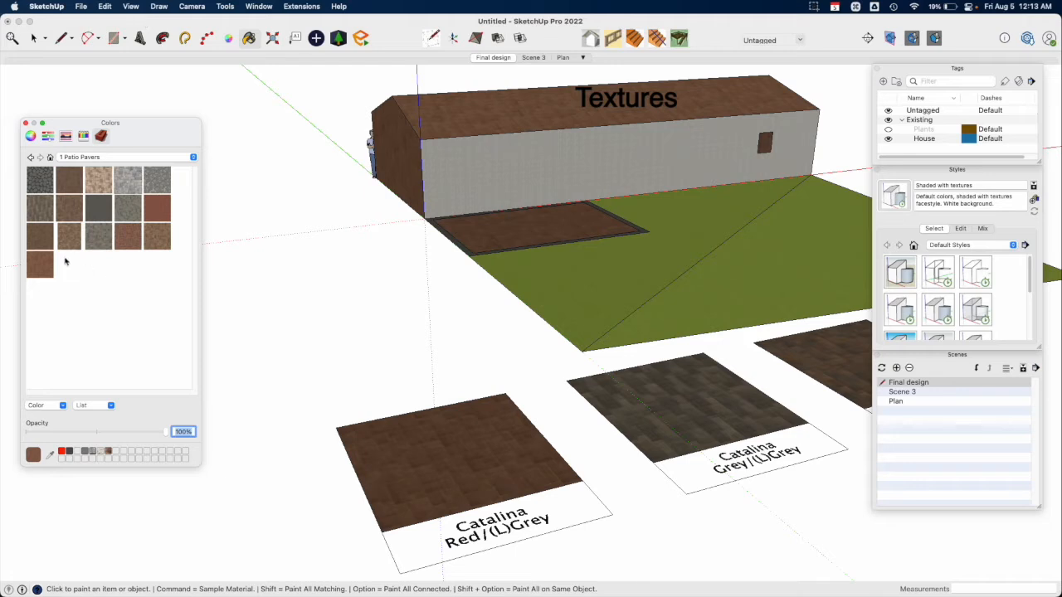
Edit the newly added Catalina paver in the 1 Patio Pavers library, recolor its texture from the color wheel to green and finish editing.
right_click(36, 268)
left_click(48, 282)
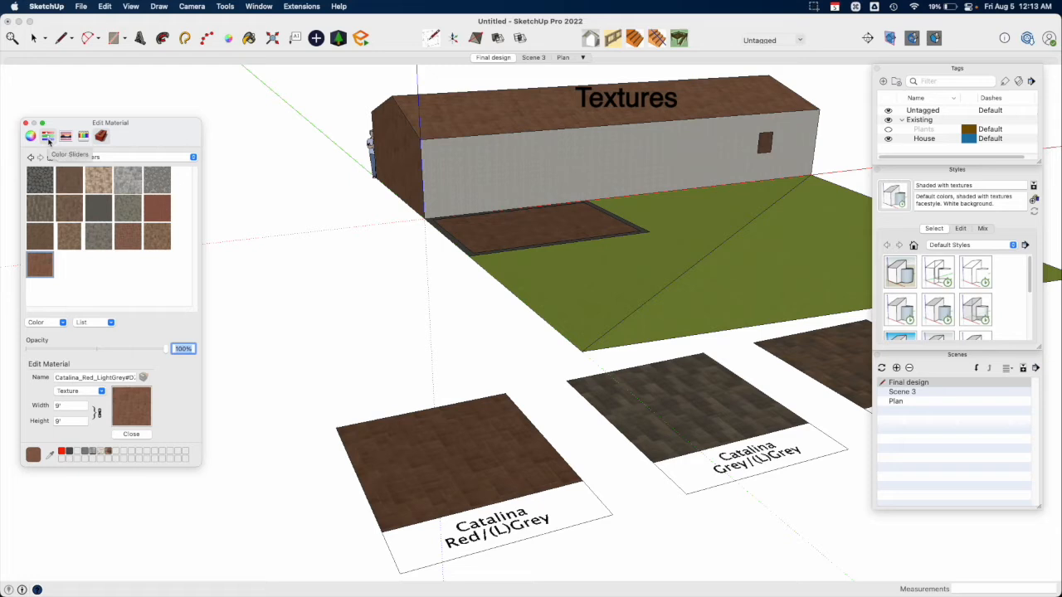
left_click(48, 138)
left_click_drag(164, 187, 101, 183)
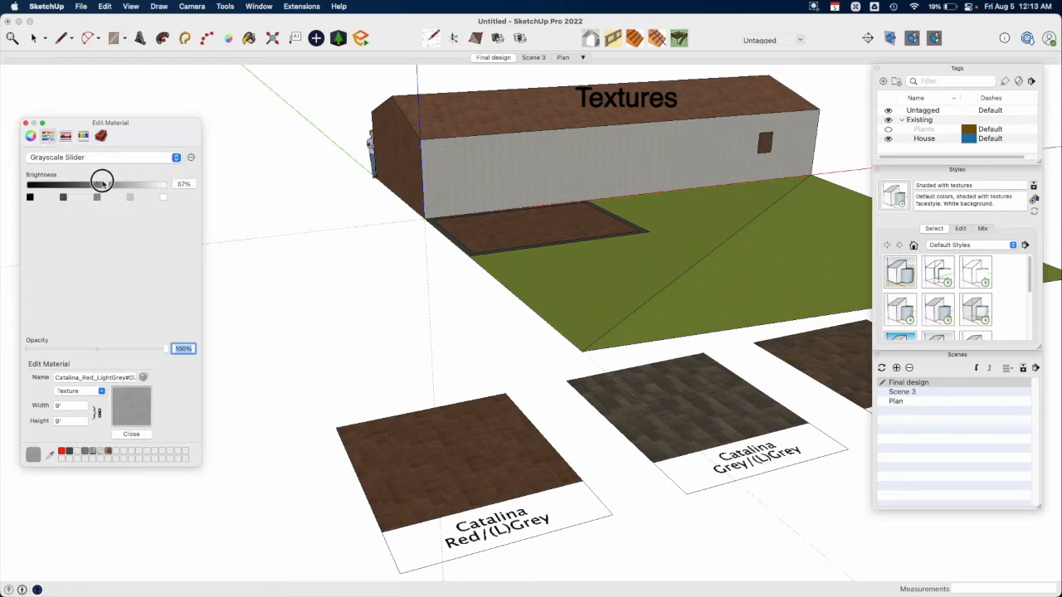
left_click(31, 136)
left_click_drag(120, 239, 82, 192)
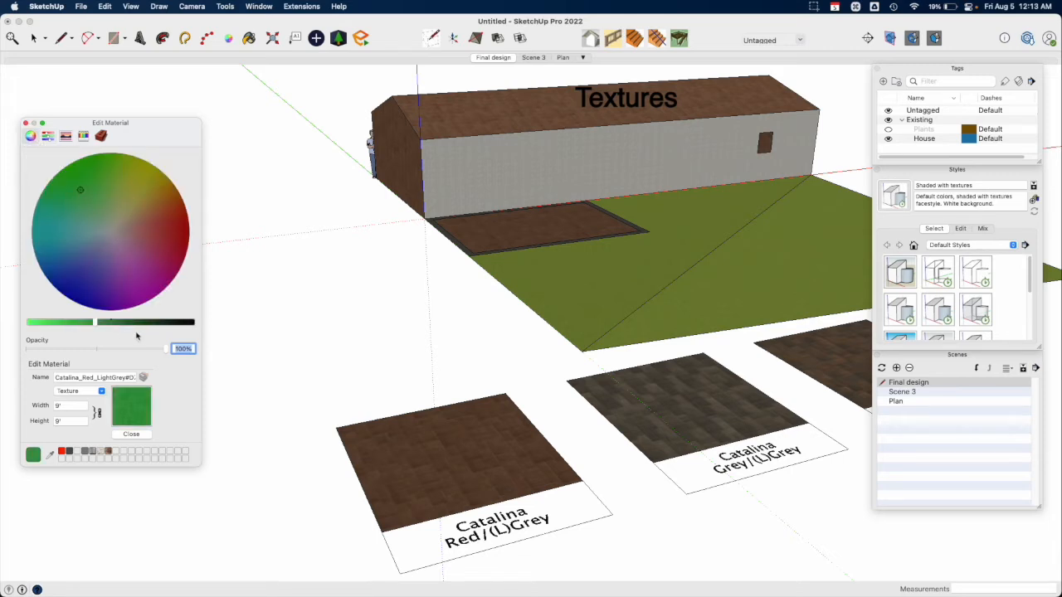
left_click(142, 437)
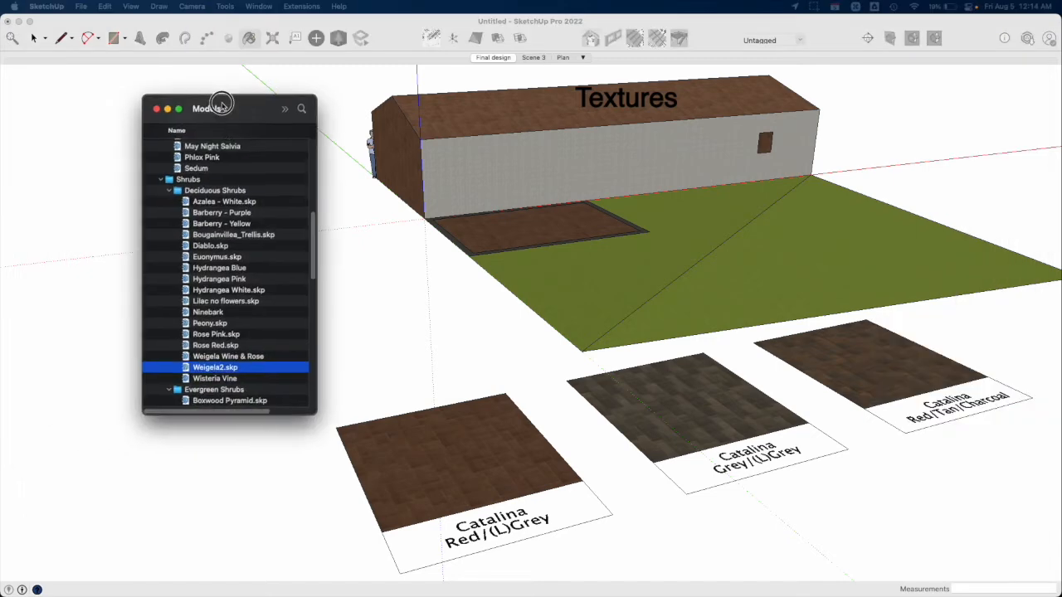
In the Finder's Models folder, collapse the open subfolders to review the top-level model categories, then return to SketchUp.
scroll(199, 191, "up", 10)
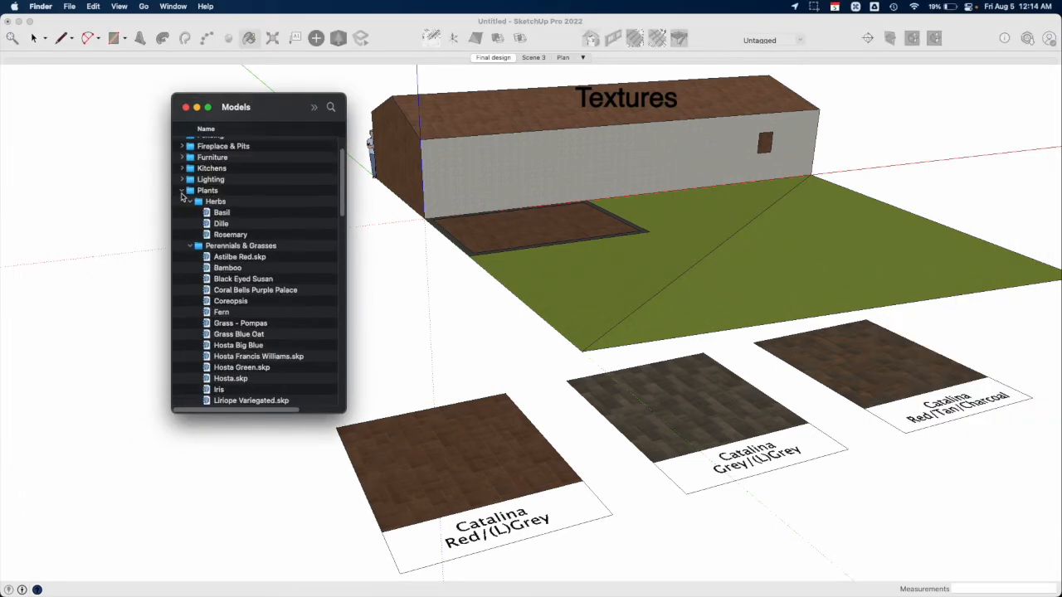
left_click(182, 191)
left_click(182, 247)
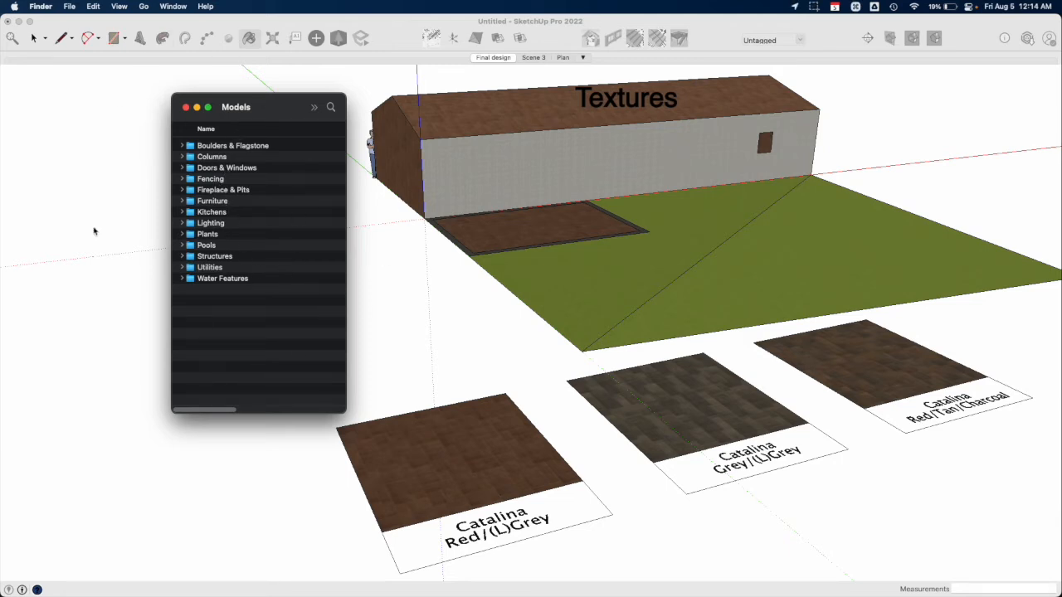
mouse_move(288, 103)
left_mouse_down()
mouse_move(334, 194)
mouse_move(326, 175)
left_mouse_up()
left_click(158, 214)
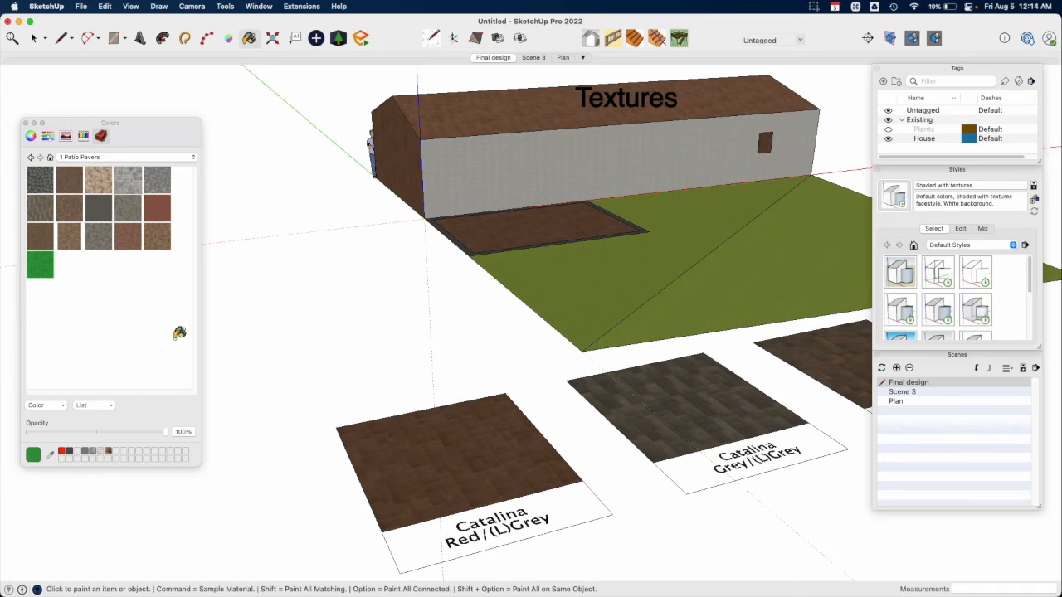
Close the Colors window and look through the Vali Architects extension commands, including those for Instant Fence Railing.
left_click(27, 122)
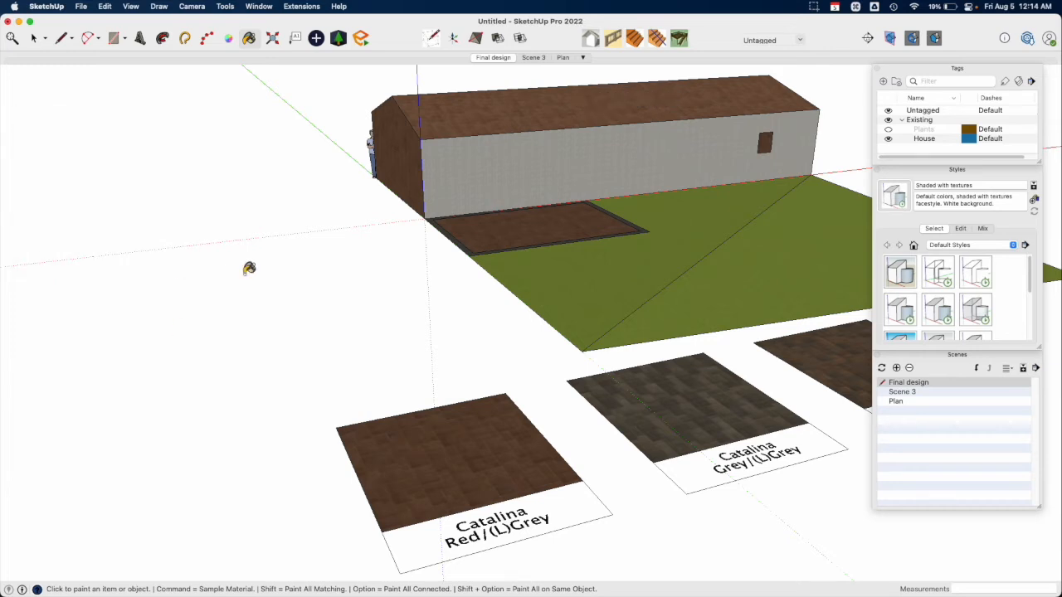
key("space")
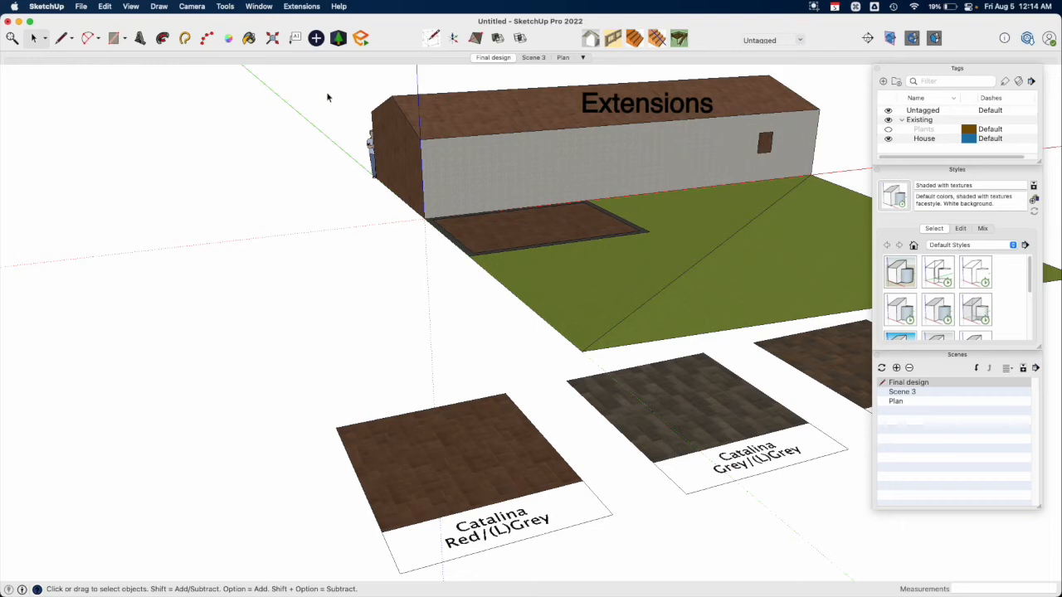
left_click(303, 7)
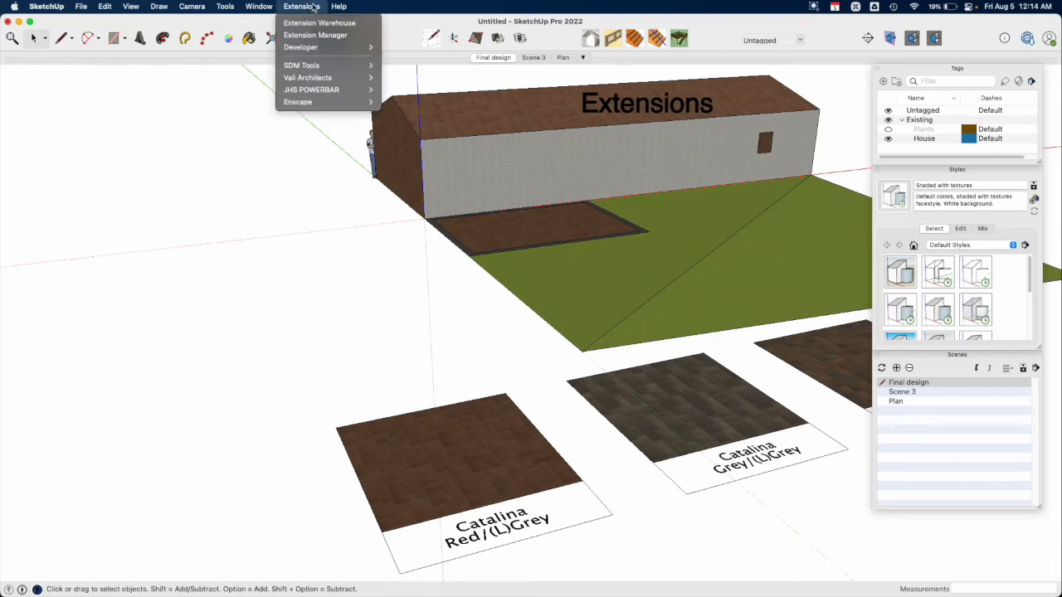
mouse_move(349, 80)
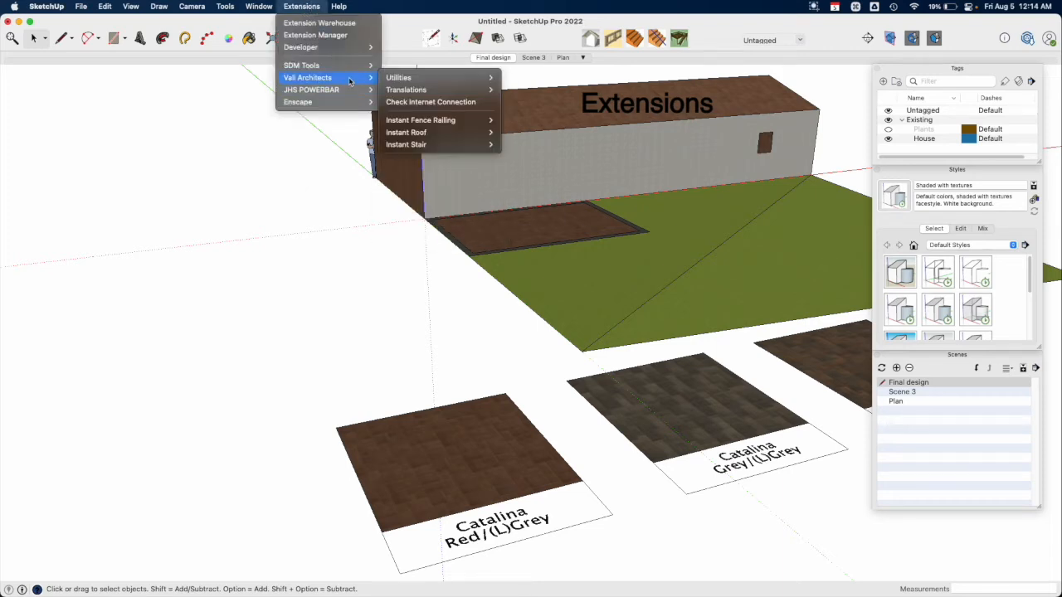
mouse_move(452, 136)
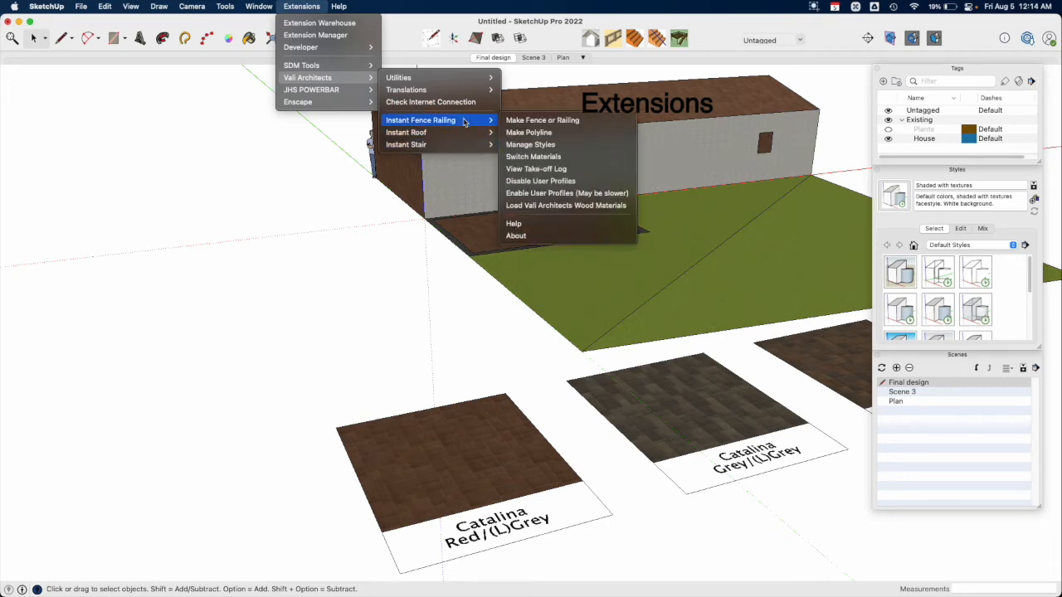
left_click(562, 42)
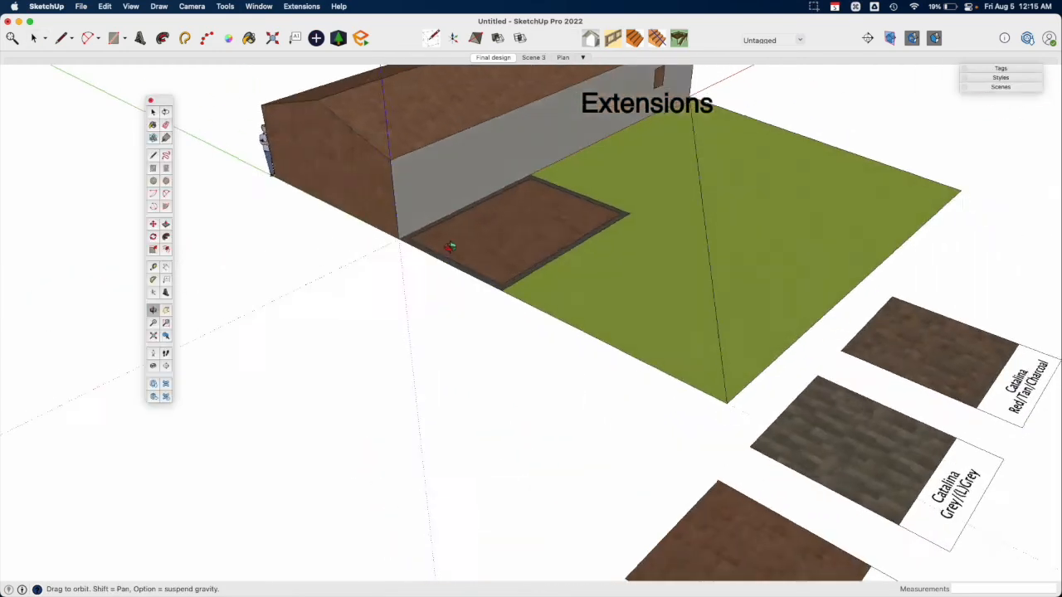
Open the house group, move the roof ridge edge down 3' along the blue axis and erase the leftover ridge line.
scroll(451, 244, "down", 5)
scroll(439, 177, "up", 8)
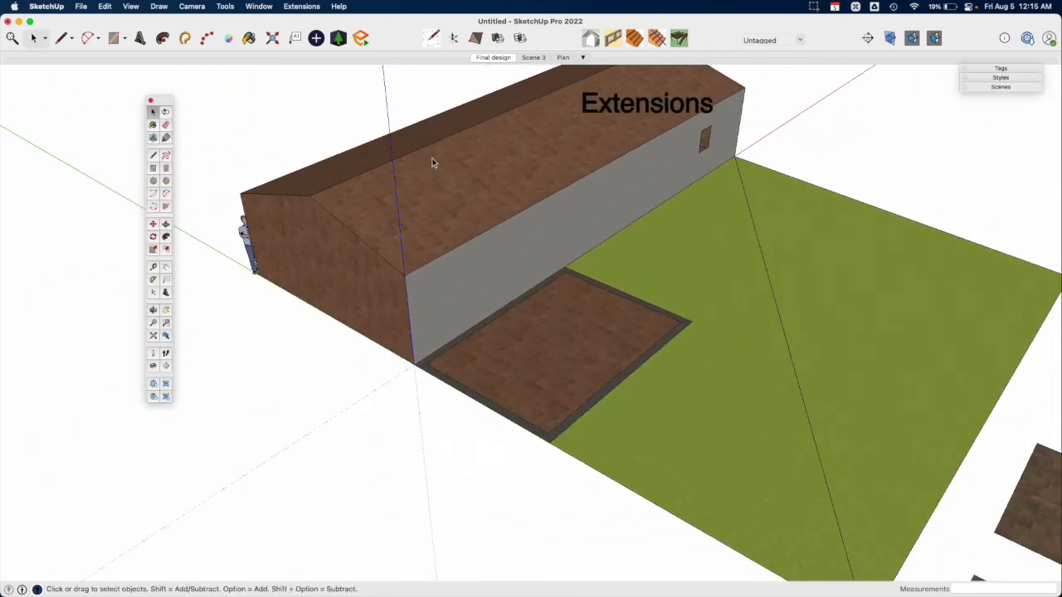
double_click(432, 162)
left_click(407, 159)
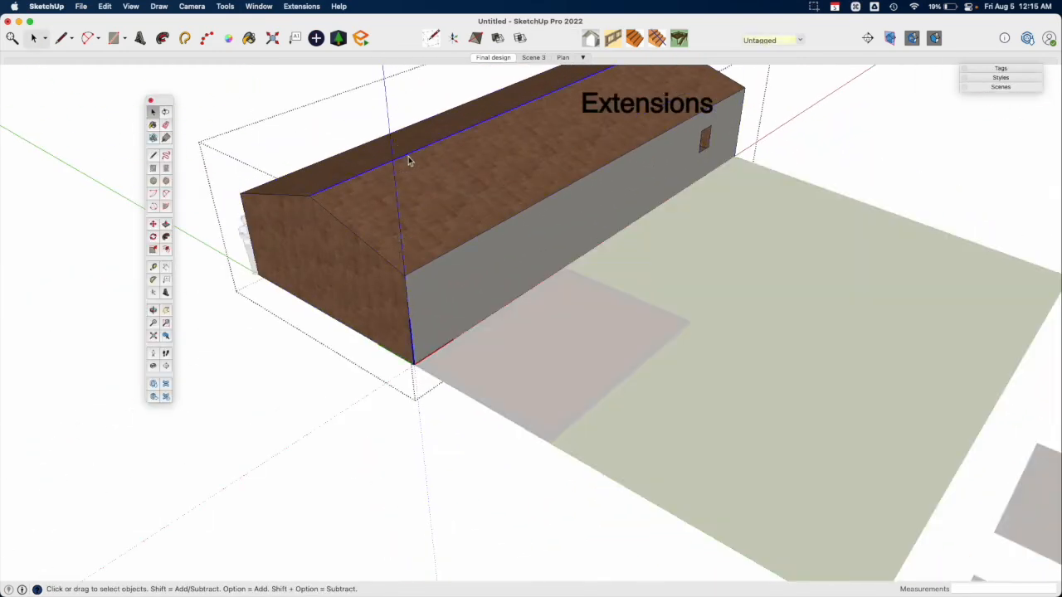
key("m")
left_click(409, 157)
key("Up")
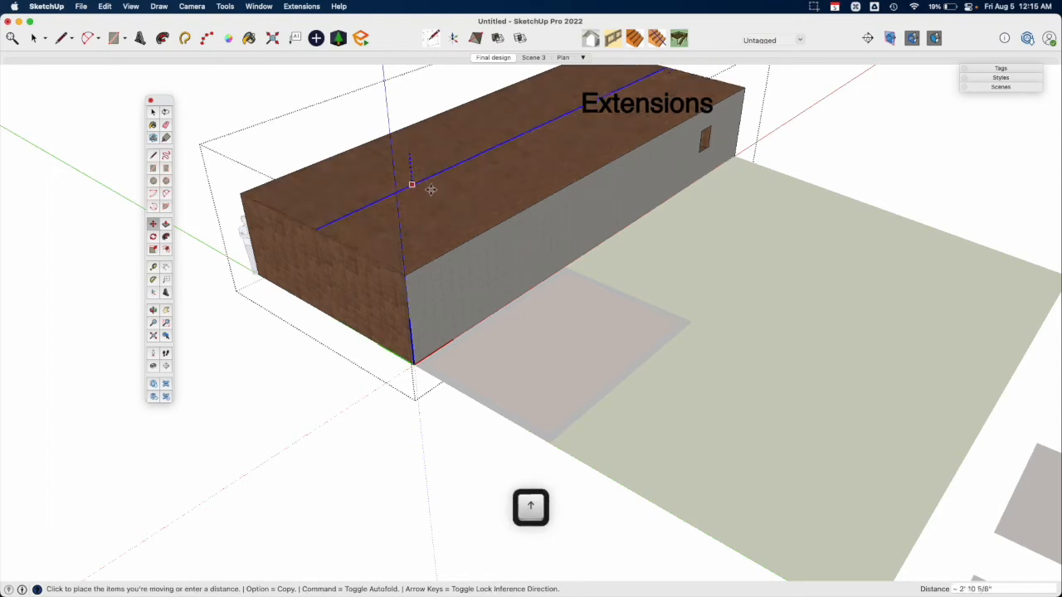
type("3")
key("Return")
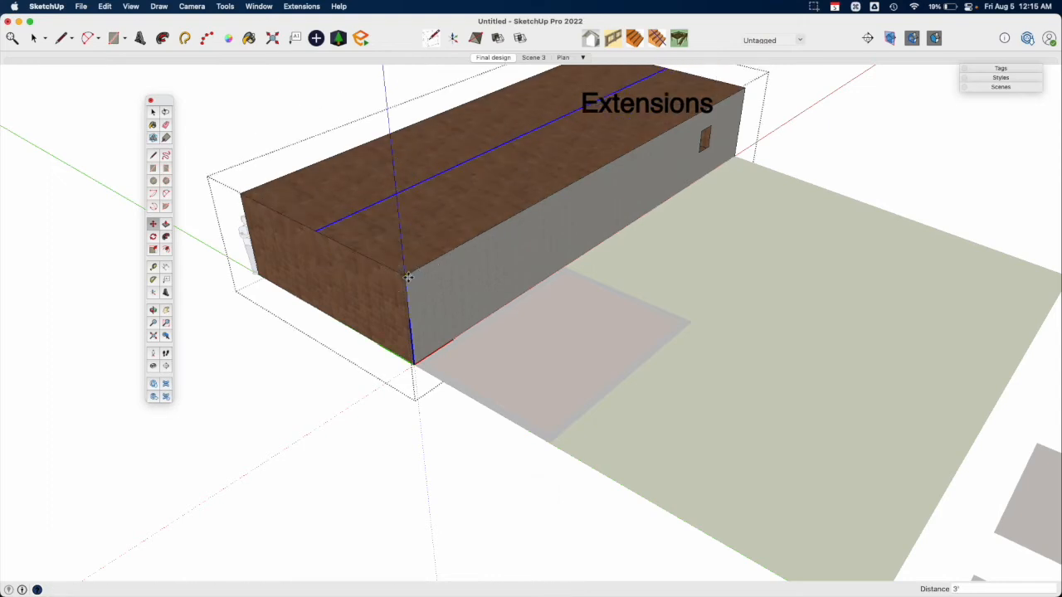
key("space")
left_click(396, 190)
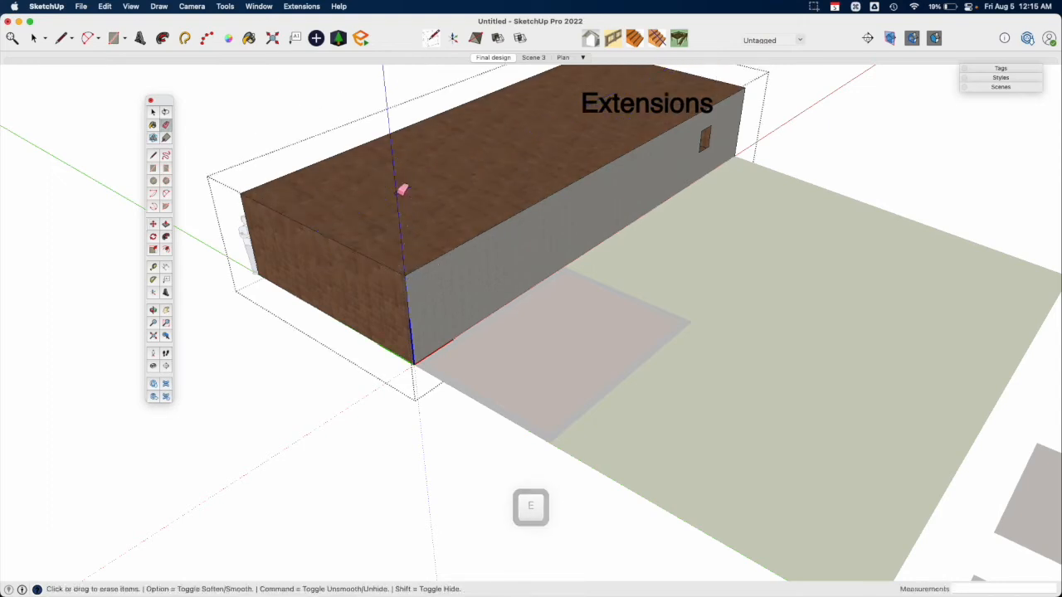
Select both short end edges of the house's flat top and start Instant Roof on them.
left_click(373, 259, "shift")
middle_click_drag(435, 232, 644, 158)
left_click(669, 142, "shift")
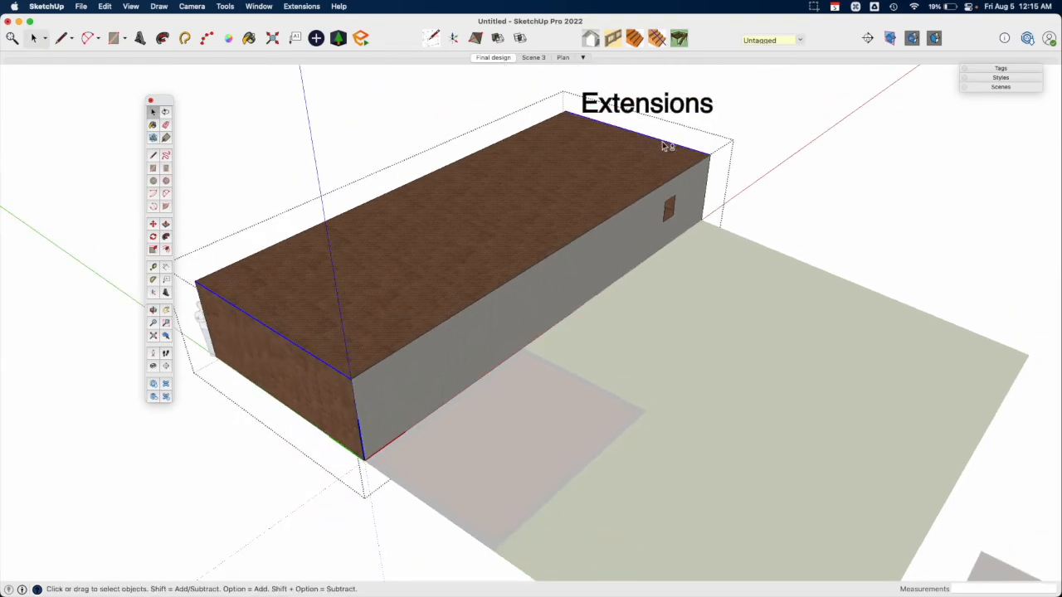
left_click(594, 43)
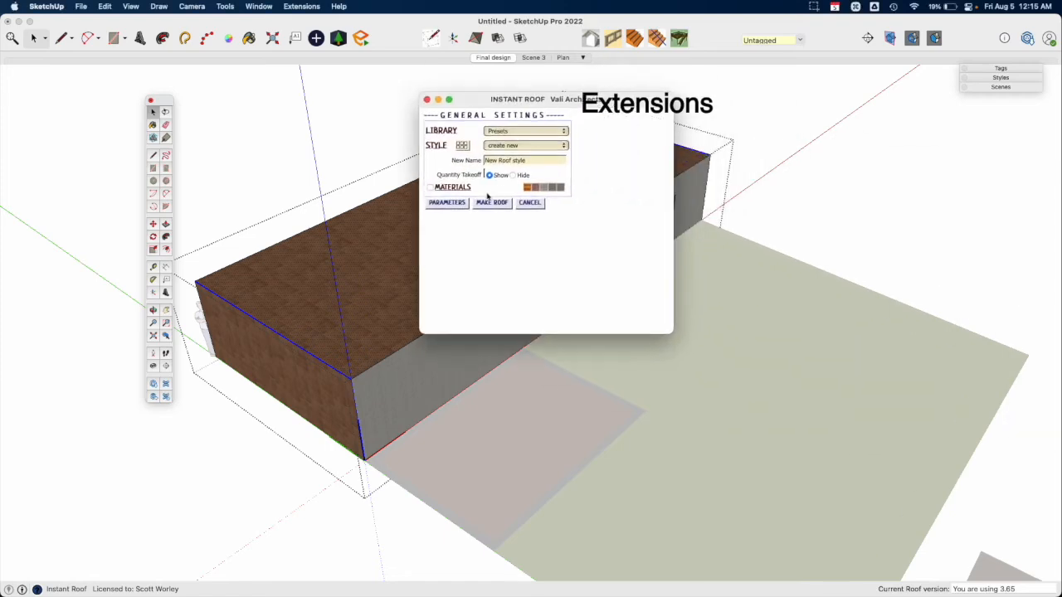
Examine the Instant Roof style parameters for slope and eave, and open the overview of the Presets library styles.
left_click(448, 203)
scroll(506, 221, "down", 3)
scroll(514, 214, "up", 3)
left_click(466, 147)
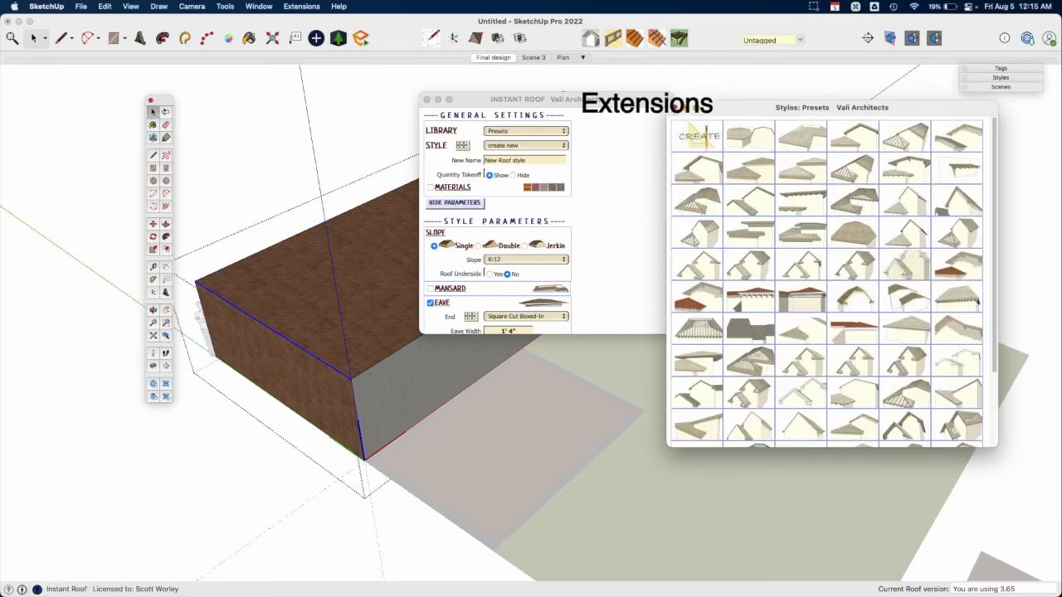
Generate a new-style roof over the house from the selected edges, view it from another angle and undo it.
left_click(464, 203)
left_click(501, 204)
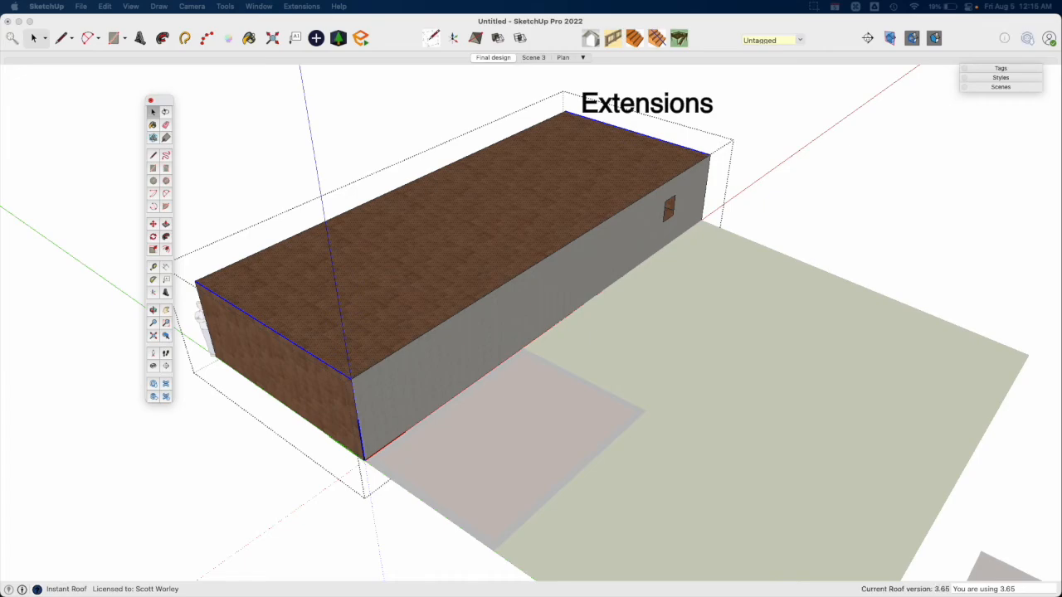
left_click(749, 320)
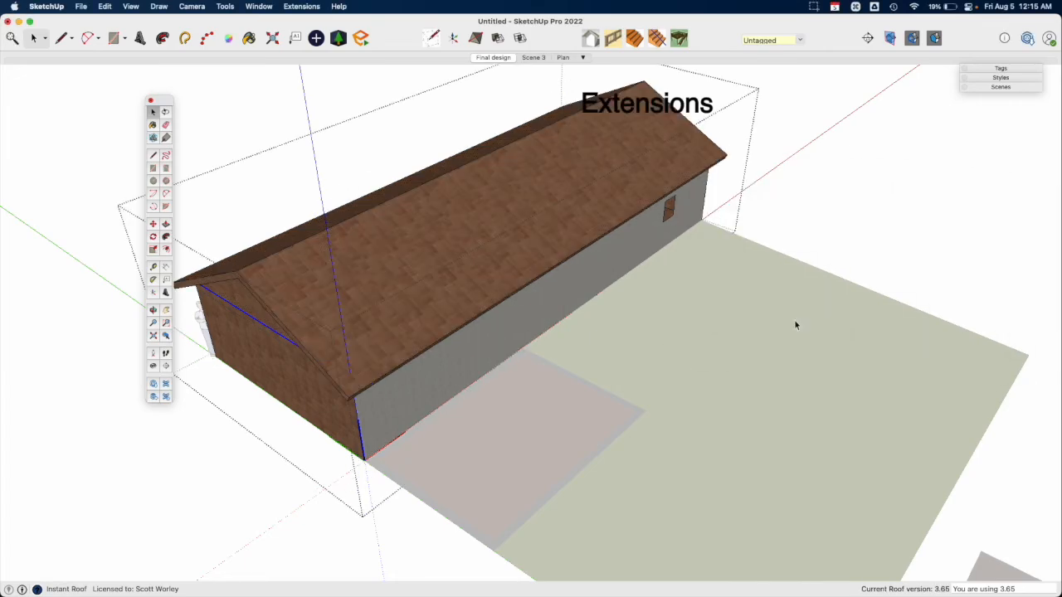
middle_click_drag(525, 387, 384, 374)
key("super+z")
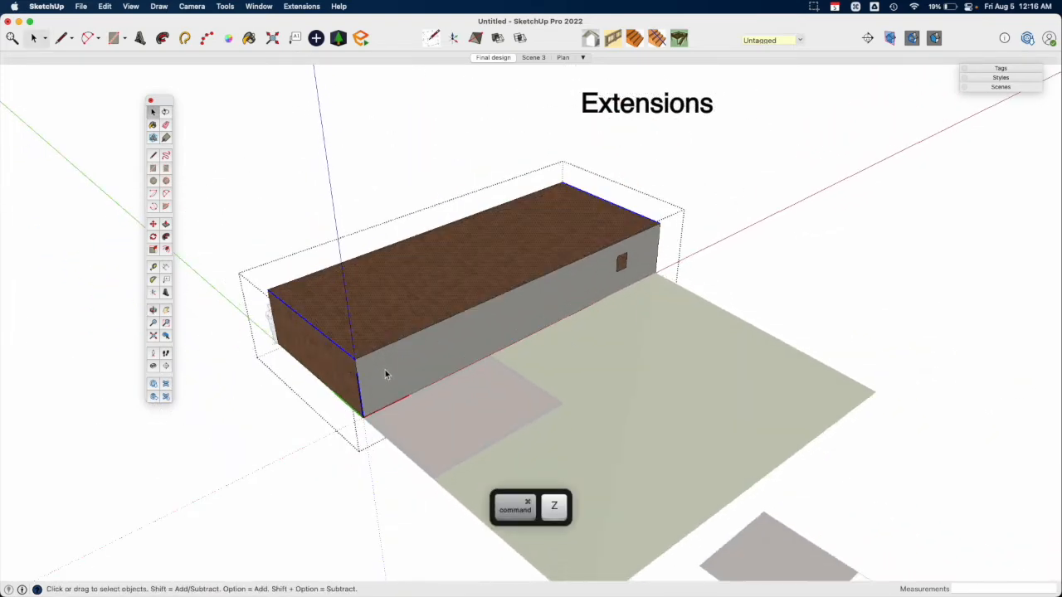
Close the house group and turn the model to view the house and yard from the patio side.
left_click(833, 317)
middle_click_drag(696, 356, 496, 420)
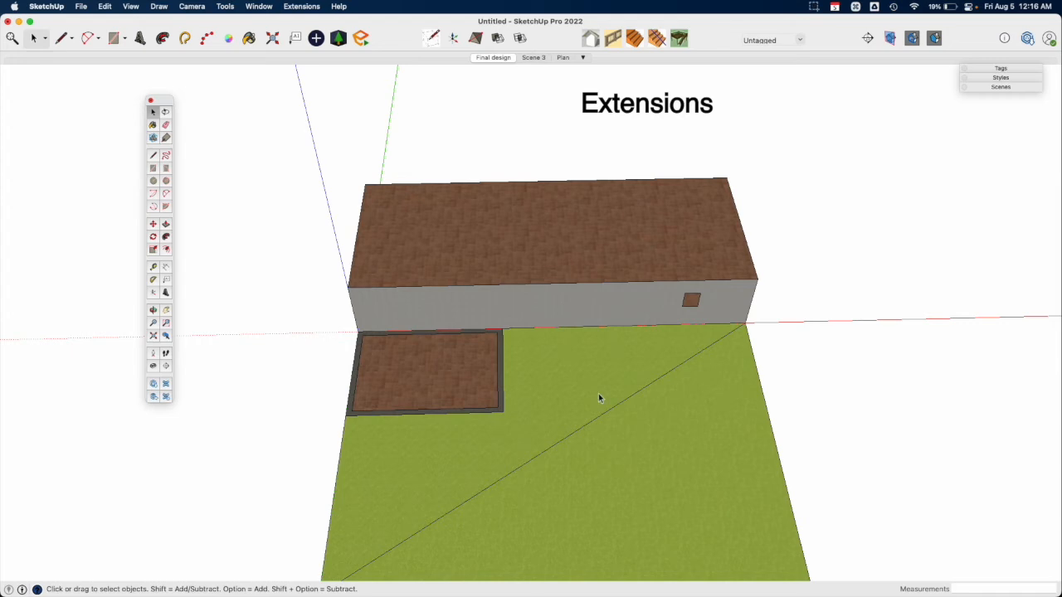
scroll(580, 452, "up", 2)
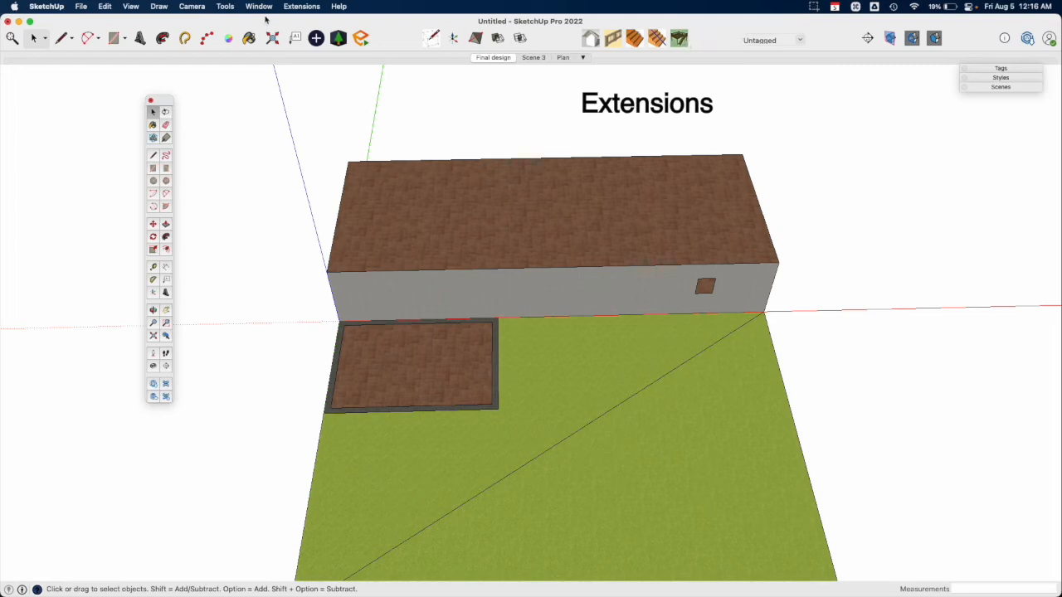
Start the Enscape renderer for the house model.
left_click(294, 7)
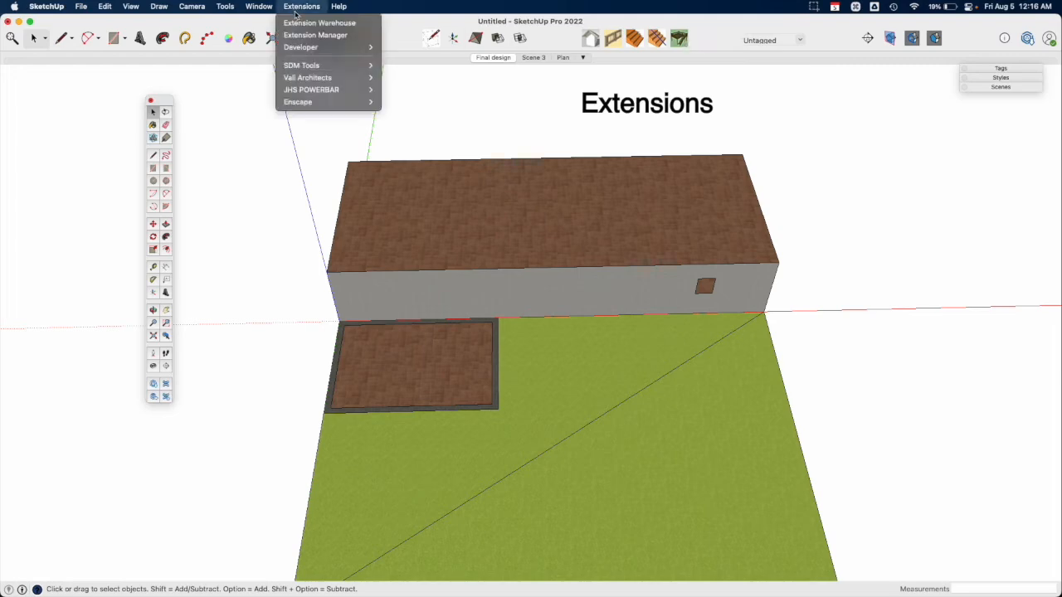
left_click(564, 112)
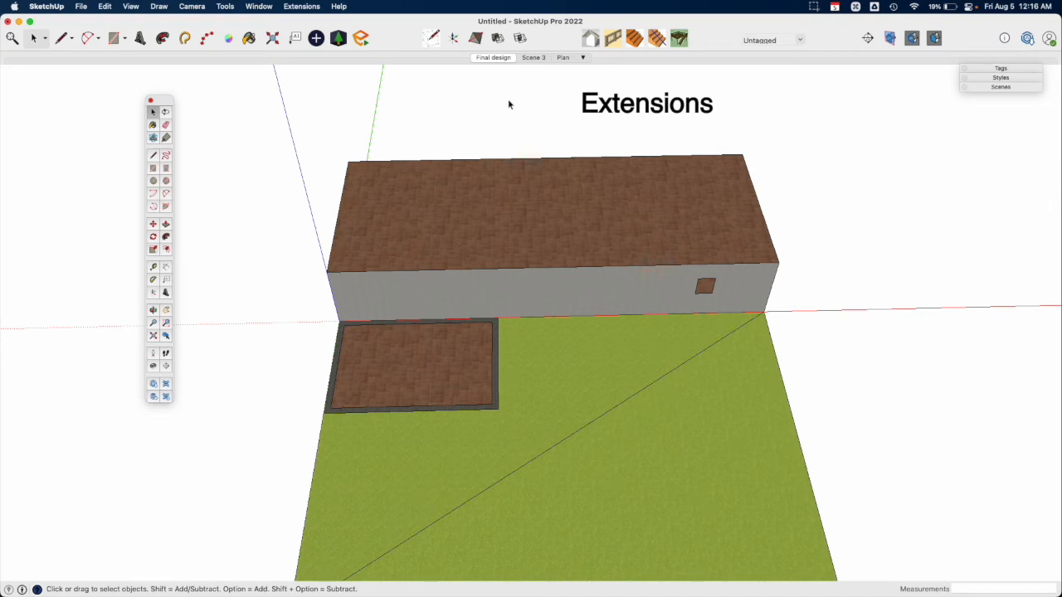
left_click(316, 7)
left_click(515, 167)
left_click(310, 8)
mouse_move(342, 103)
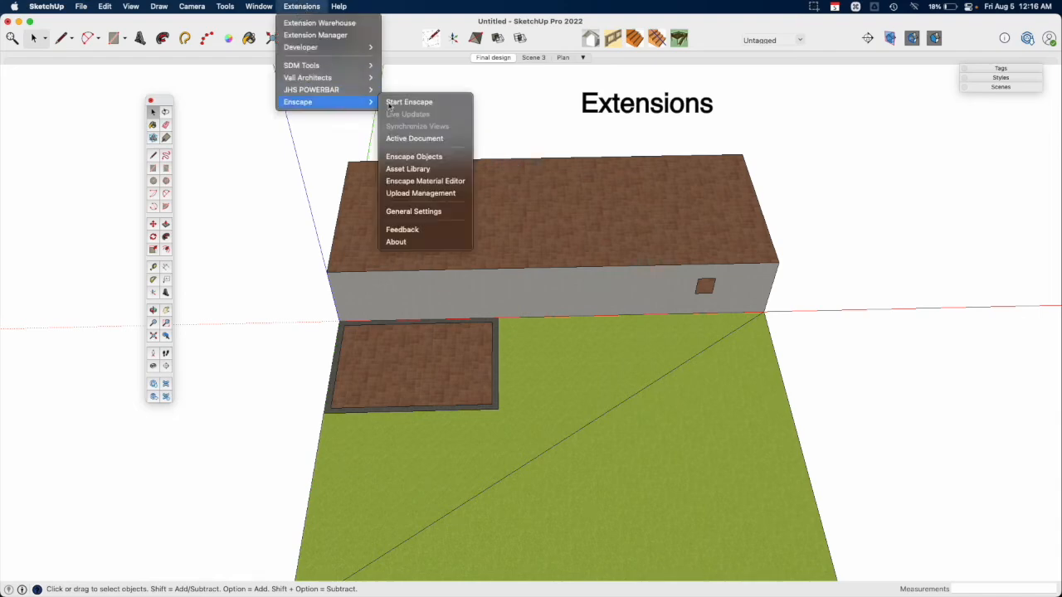
left_click(388, 105)
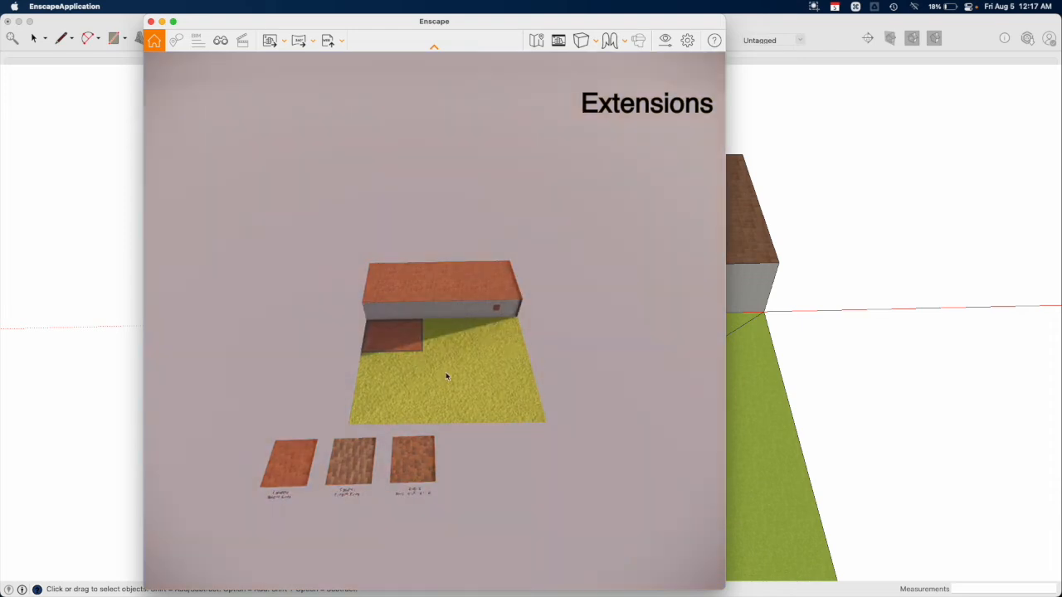
Frame the house in the render, set the sky's horizon source to Town and close the Visual Settings.
scroll(448, 369, "up", 3)
scroll(454, 357, "up", 2)
right_click_drag(457, 398, 493, 308)
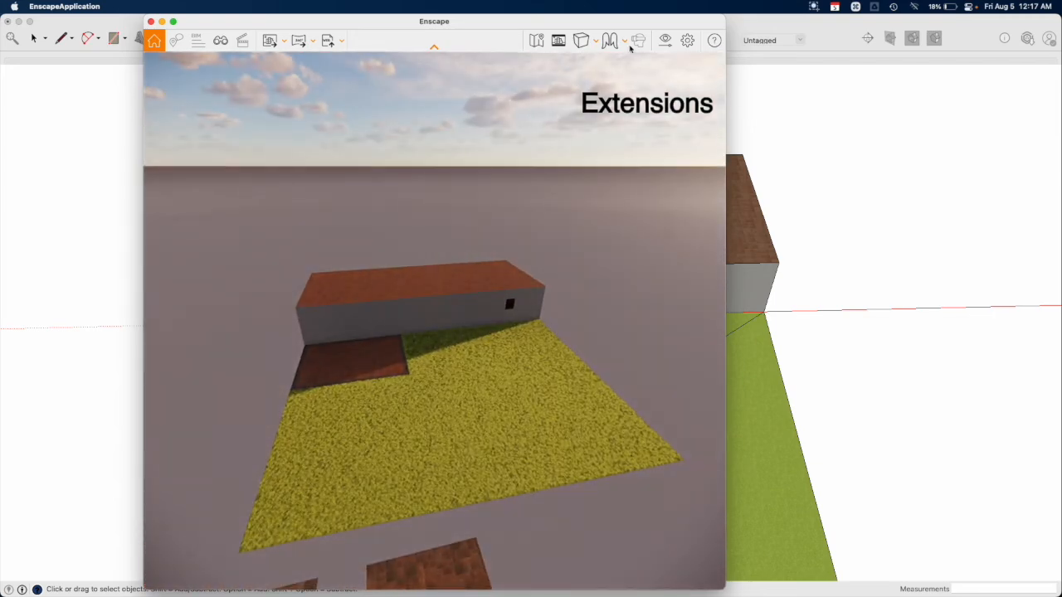
left_click(664, 40)
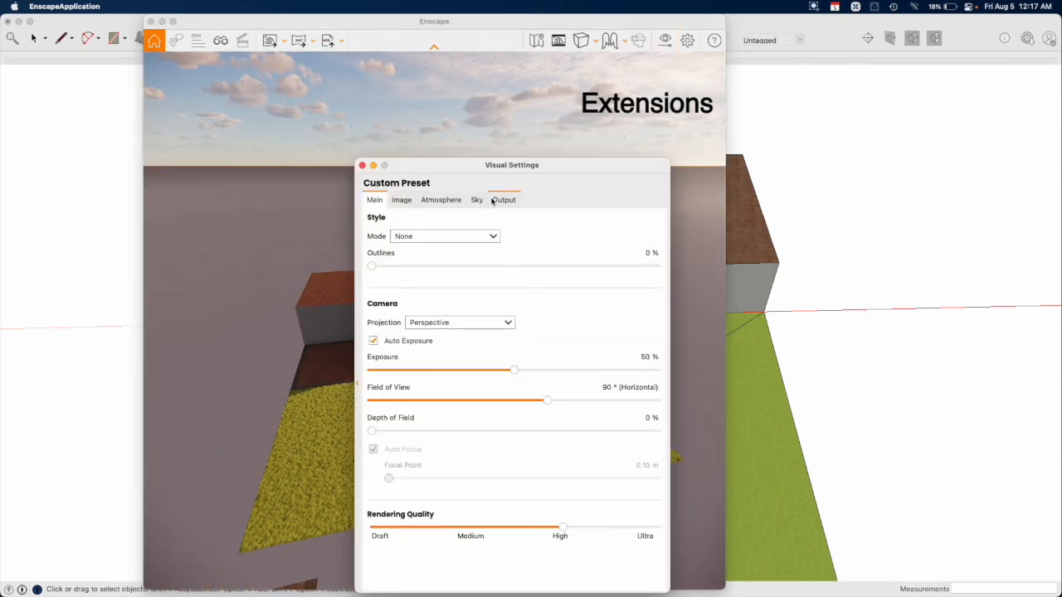
left_click(477, 200)
left_click(453, 259)
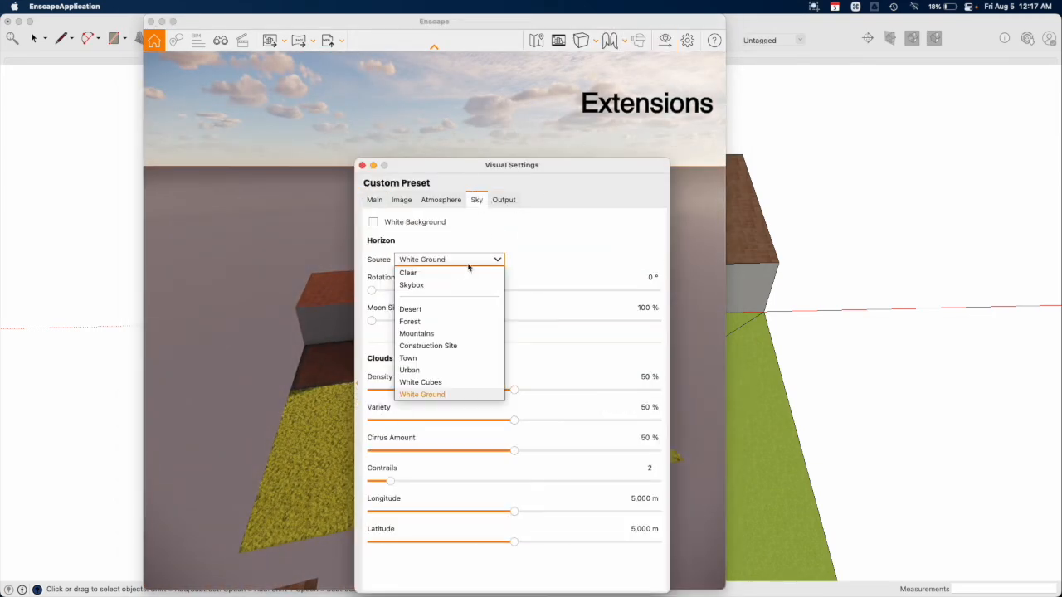
left_click(437, 357)
left_click(388, 275)
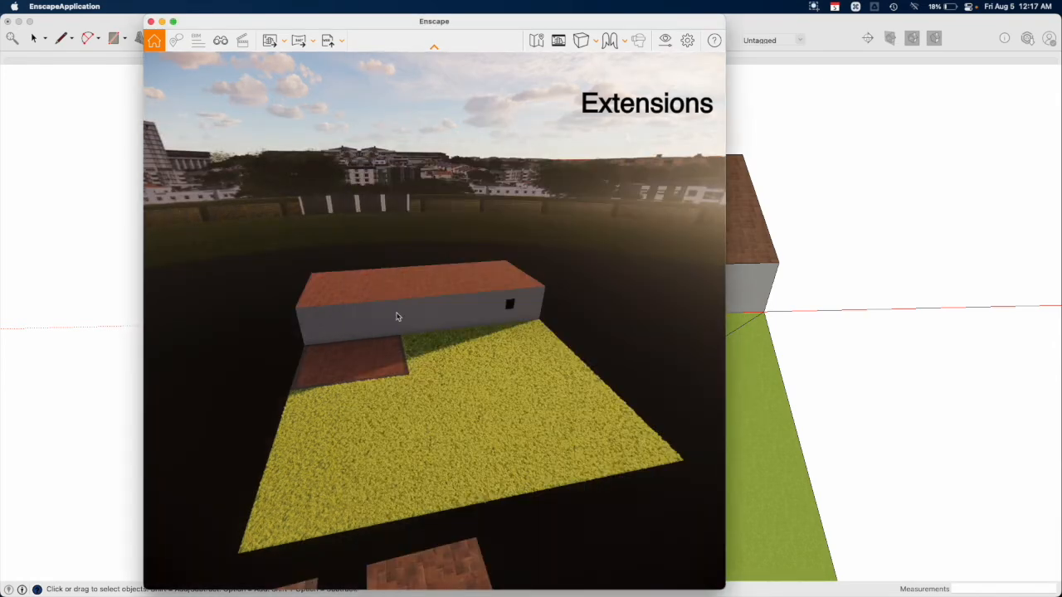
Toggle between fly and walk mode in the render and look around the yard and house wall.
key("space")
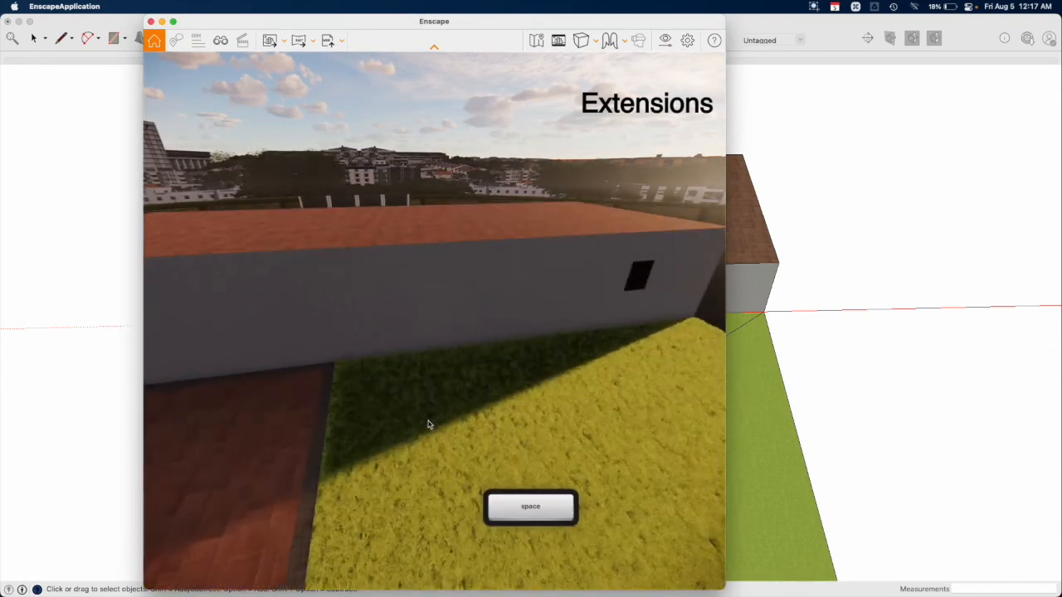
key("space")
left_click_drag(520, 464, 521, 471)
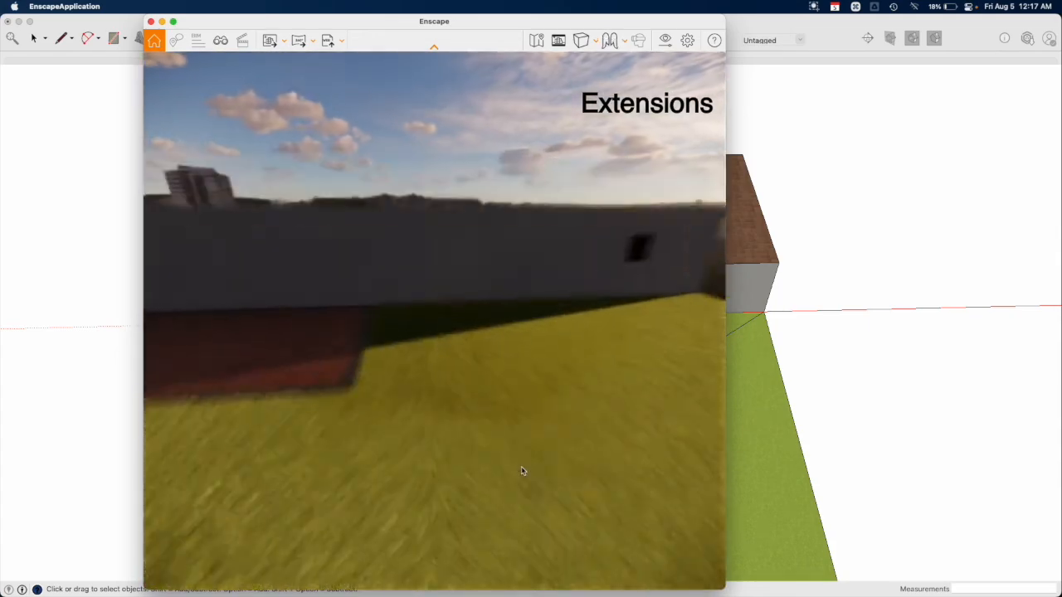
left_click_drag(523, 407, 547, 403)
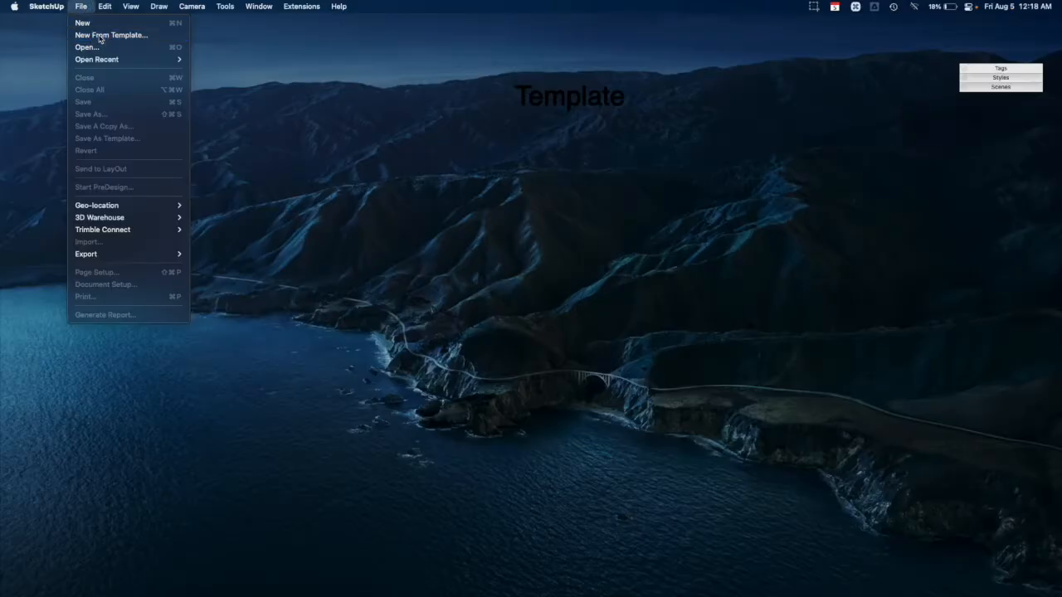
Create a new SketchUp model from the custom Landscape Design template and enlarge its window to fill the screen.
left_click(99, 37)
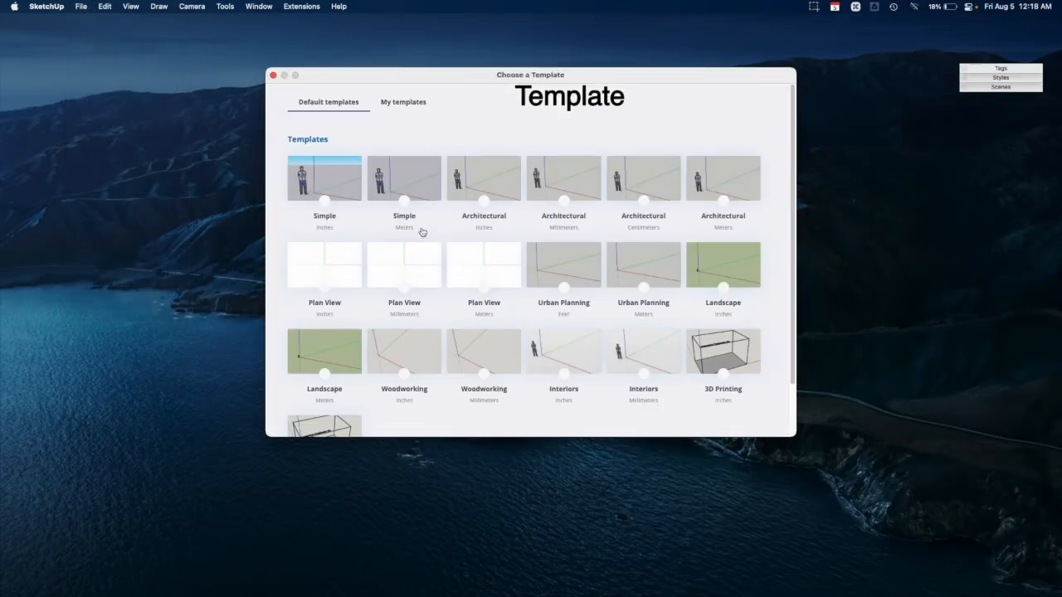
left_click(415, 103)
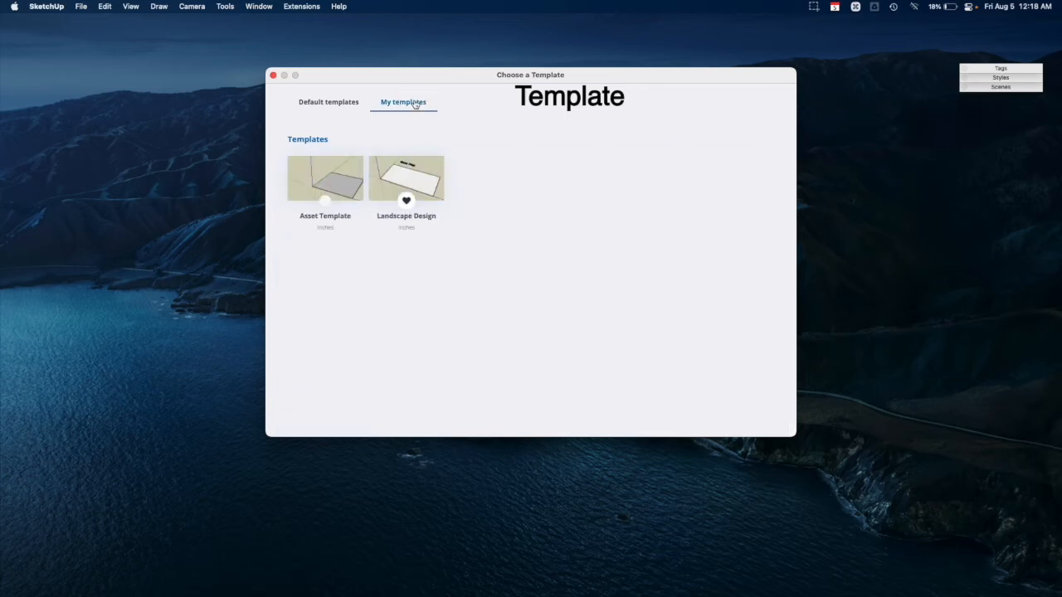
left_click(430, 185)
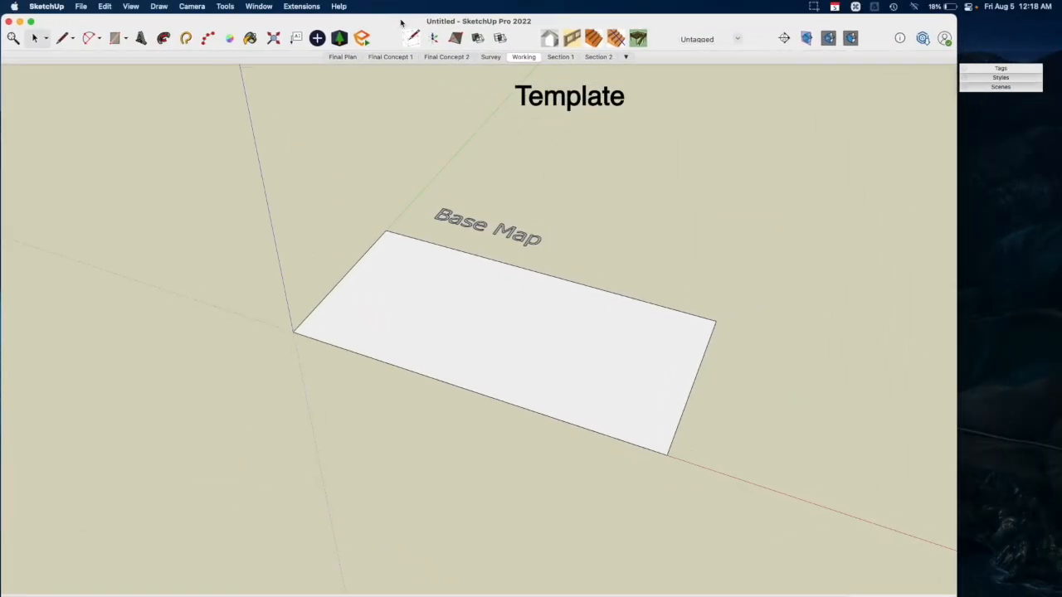
double_click(402, 23)
Go through the template's Final Plan, Final Concept 1, Final Concept 2, Survey and Working scenes.
middle_click_drag(398, 459, 439, 414)
left_click(402, 56)
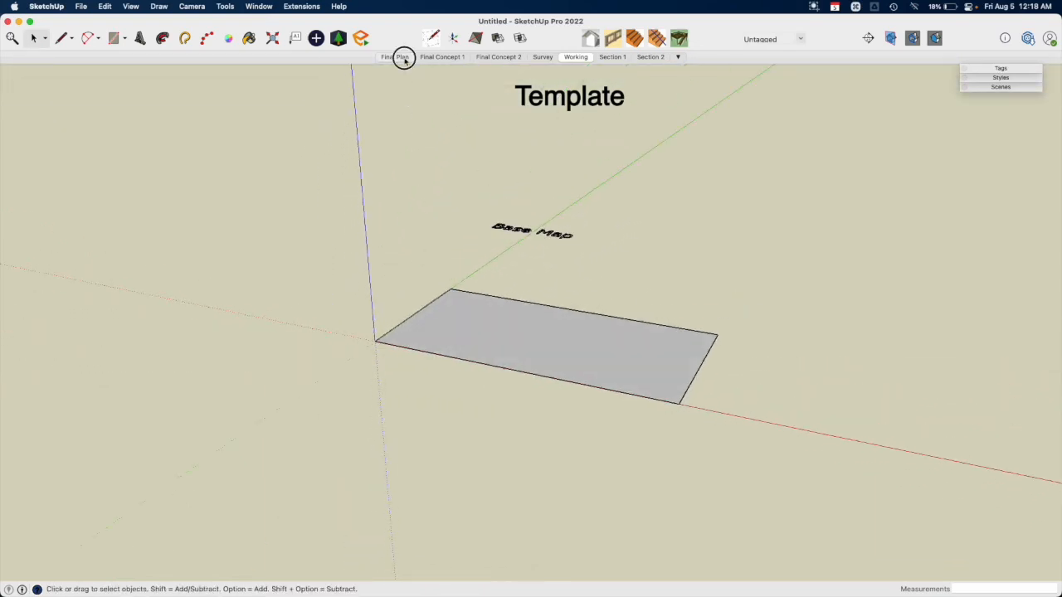
left_click(450, 62)
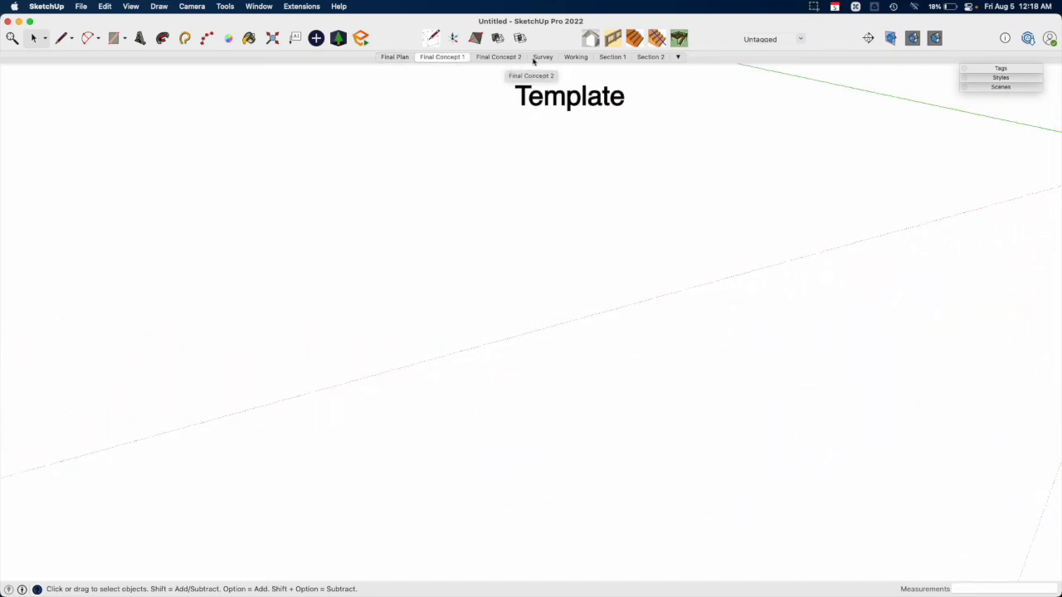
left_click(511, 58)
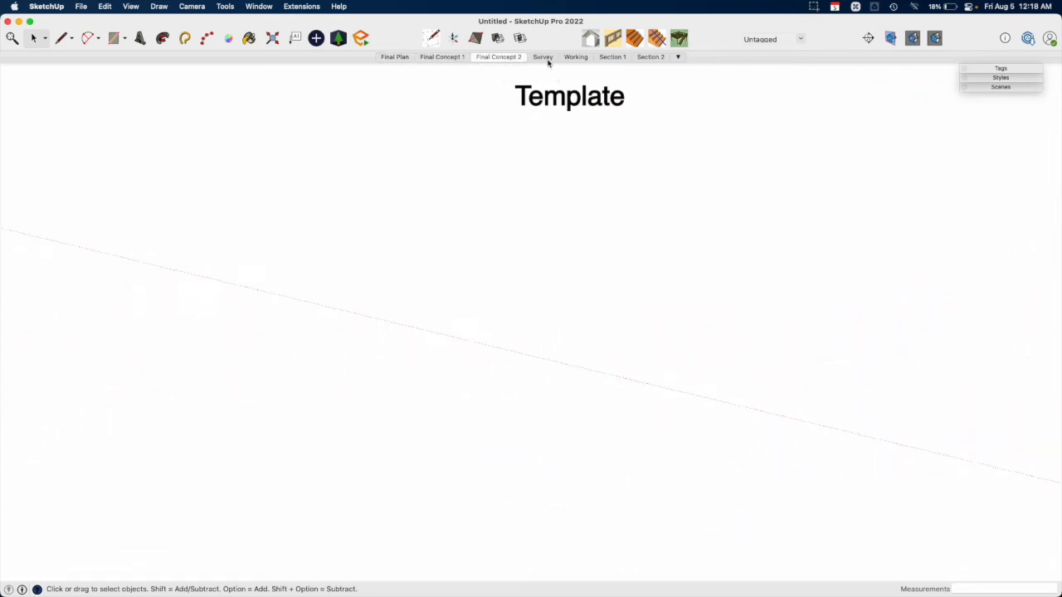
left_click(548, 62)
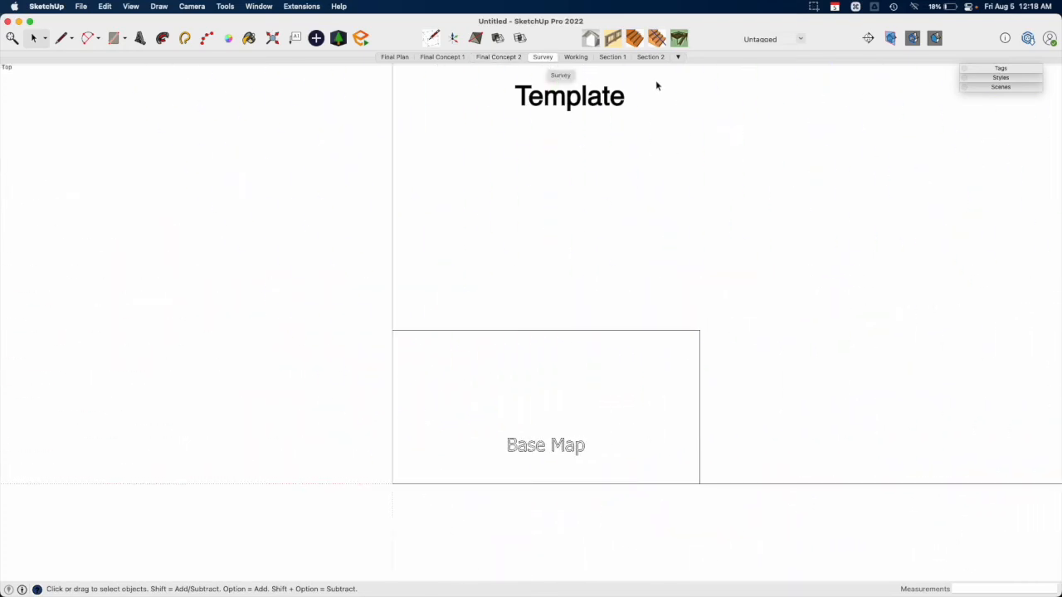
left_click(586, 59)
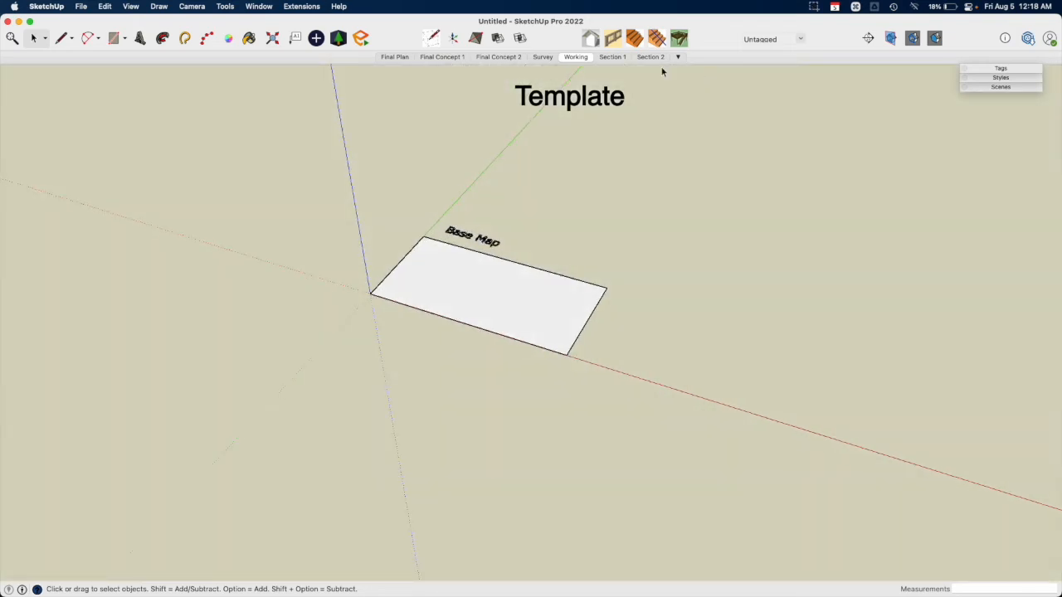
Show the template's tag list, enlarge it and expand the High Poly and Reference tag folders.
left_click(1023, 69)
left_click_drag(1041, 169, 1015, 387)
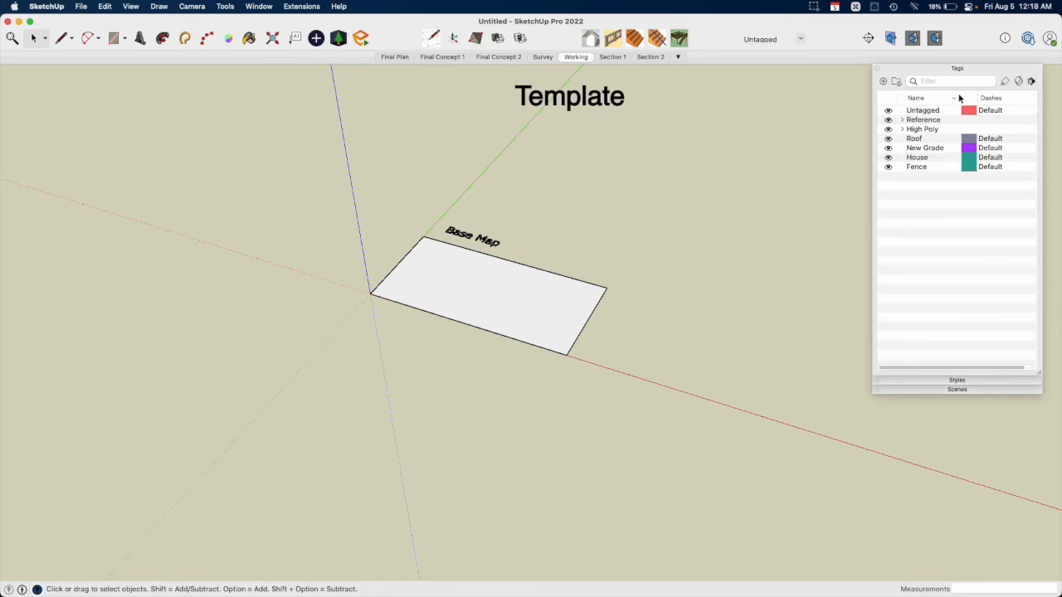
left_click(902, 129)
left_click(902, 121)
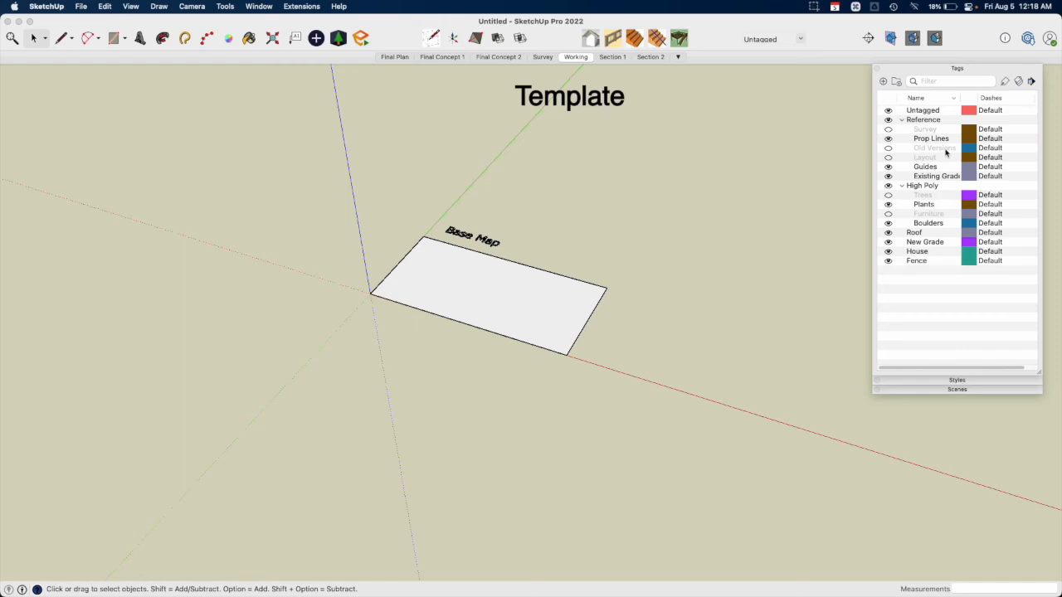
Copy the Base Map rectangle 200' along the red axis and repeat the copy as a 4x array.
middle_click_drag(533, 270, 602, 274)
scroll(602, 275, "down", 3)
left_click(490, 280)
middle_click_drag(500, 329, 830, 407)
key("space")
middle_click_drag(735, 445, 567, 399)
key("m")
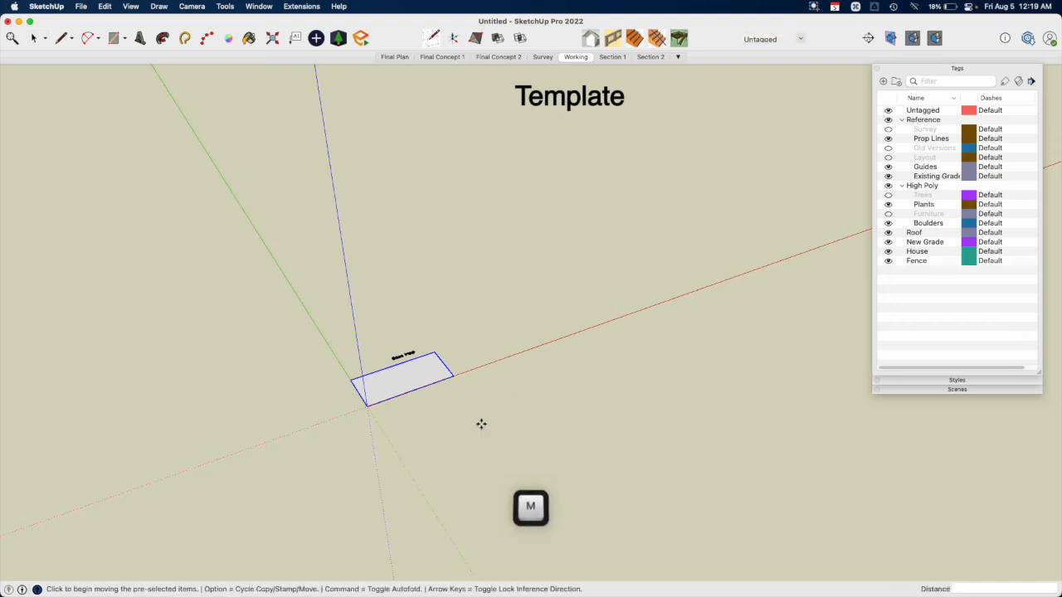
left_click(481, 424)
key("alt")
key("Right")
type("200'")
key("Return")
type("4x")
key("Return")
Copy the middle rectangle of the row 600' back along the red axis, beyond the Base Map rectangle.
key("space")
key("shift")
middle_click_drag(595, 408, 590, 353)
left_click_drag(522, 290, 631, 413)
key("m")
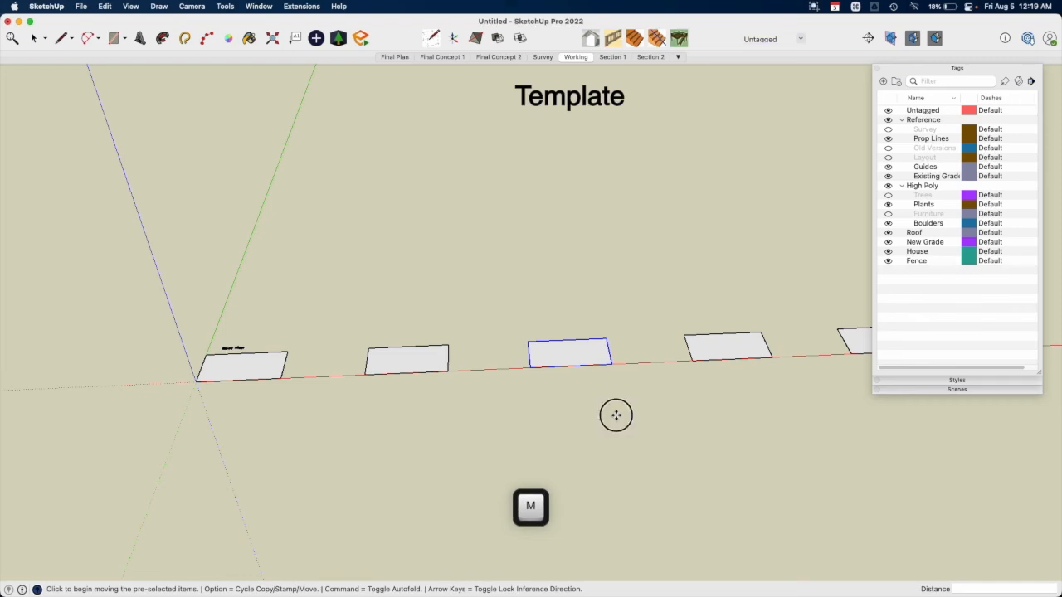
left_click(616, 415)
key("alt")
middle_click_drag(329, 407, 598, 422)
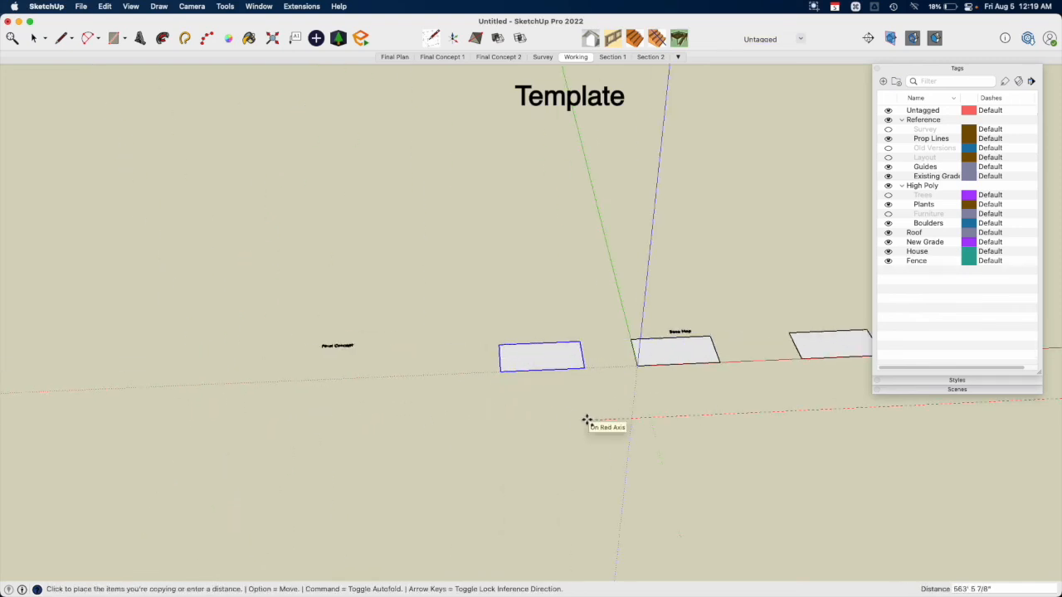
type("600")
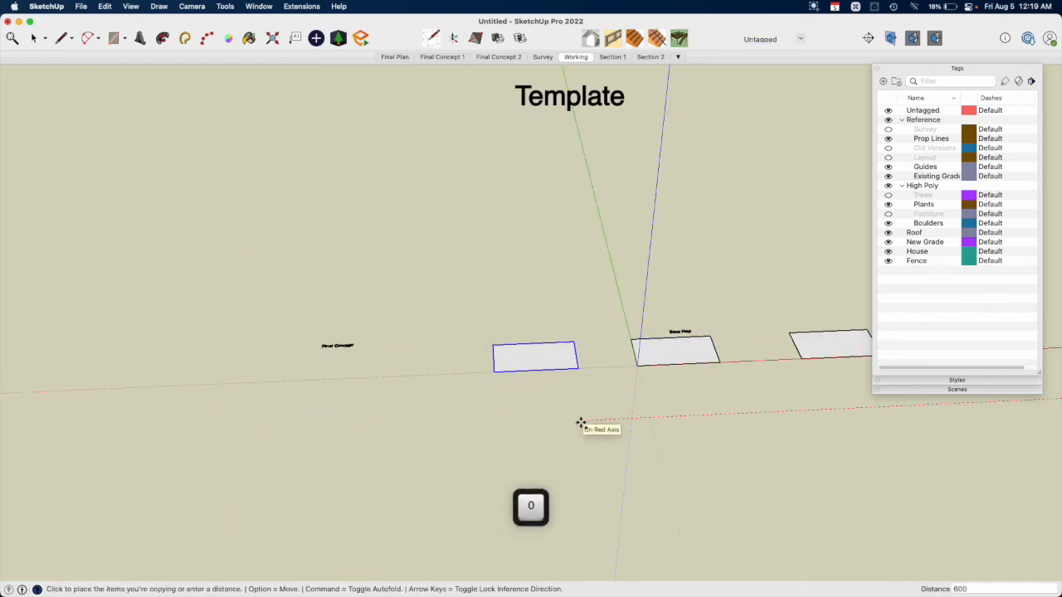
key("Return")
key("space")
middle_click_drag(514, 361, 630, 349)
Toggle the Fence tag's visibility off and on, and collapse the Reference and High Poly tag folders.
left_click(891, 261)
left_click(889, 262)
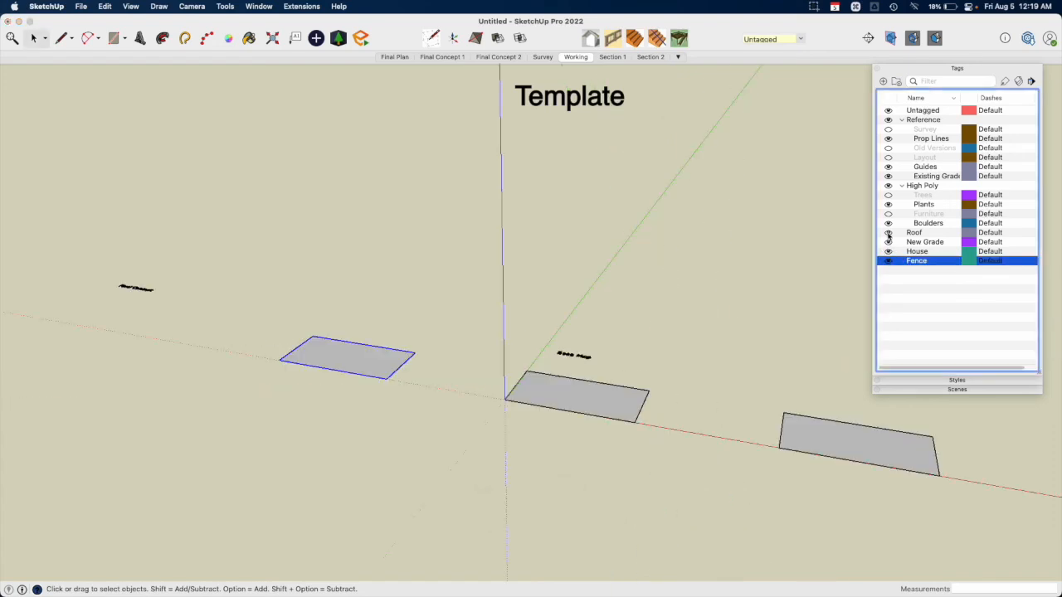
left_click(902, 120)
left_click(902, 121)
left_click(903, 120)
left_click(902, 130)
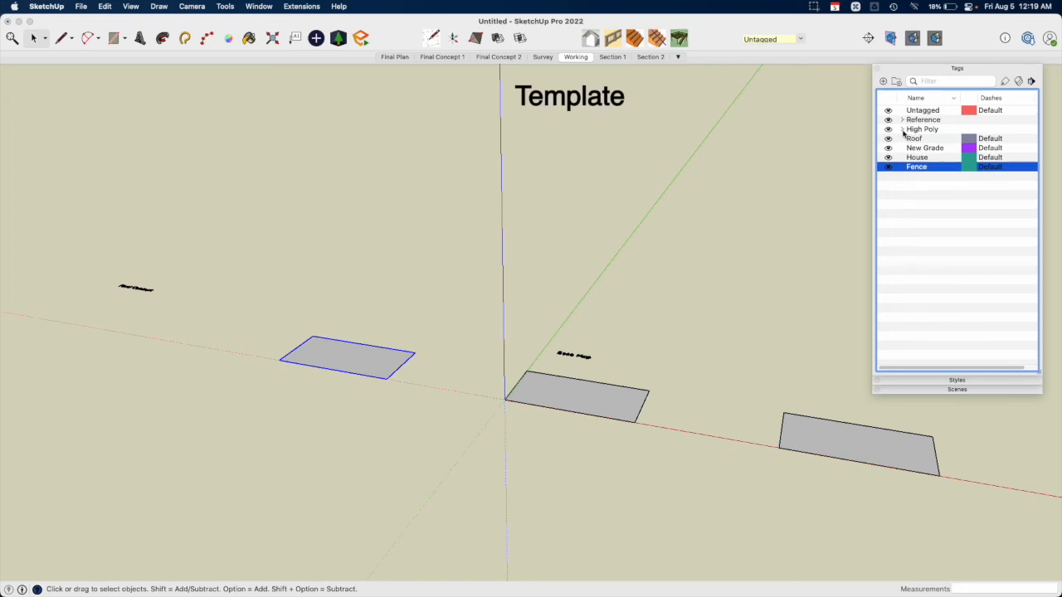
Expand the High Poly and Reference tag folders to show their tags, and clear the selection of the copied rectangle.
left_click(902, 130)
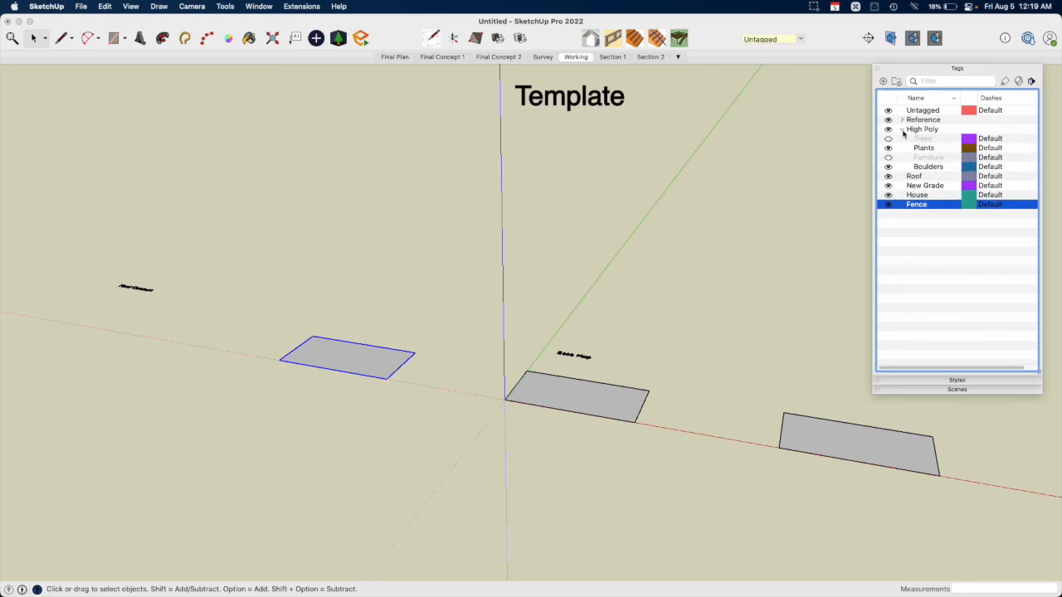
left_click(903, 120)
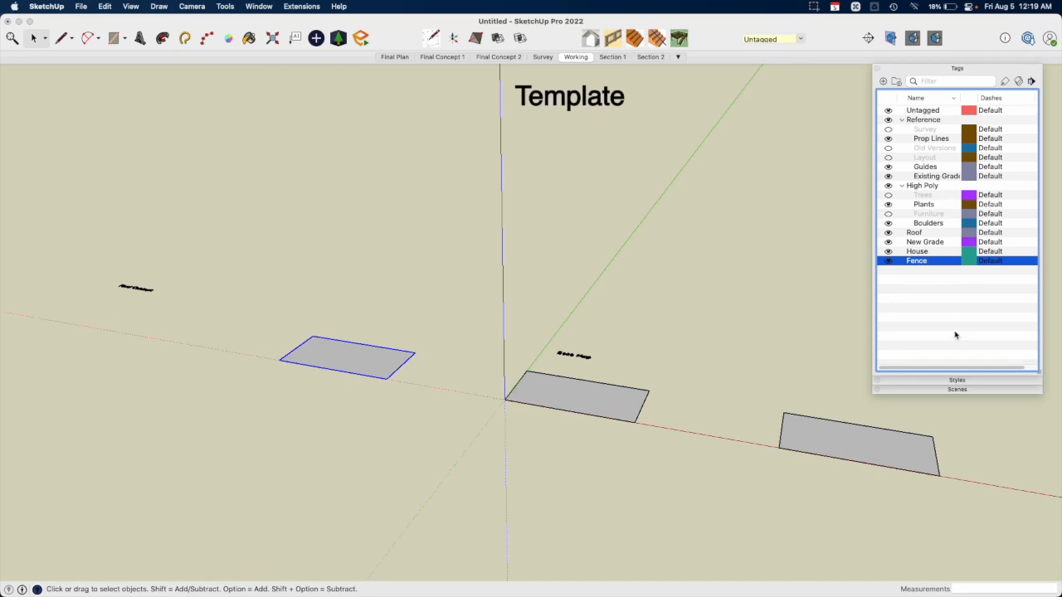
scroll(118, 363, "down", 3)
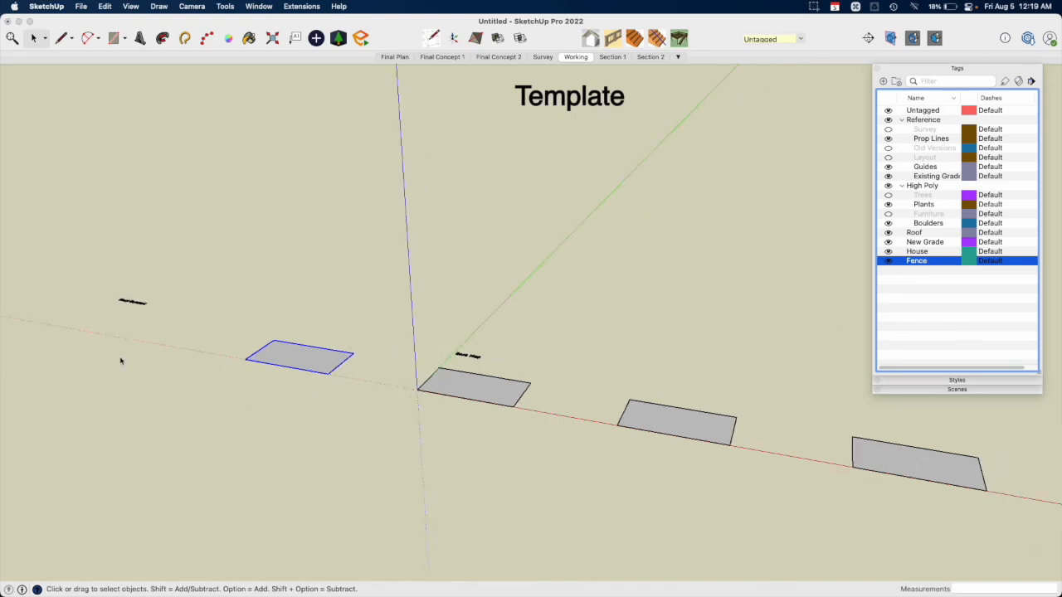
scroll(410, 431, "up", 5)
left_click(423, 417)
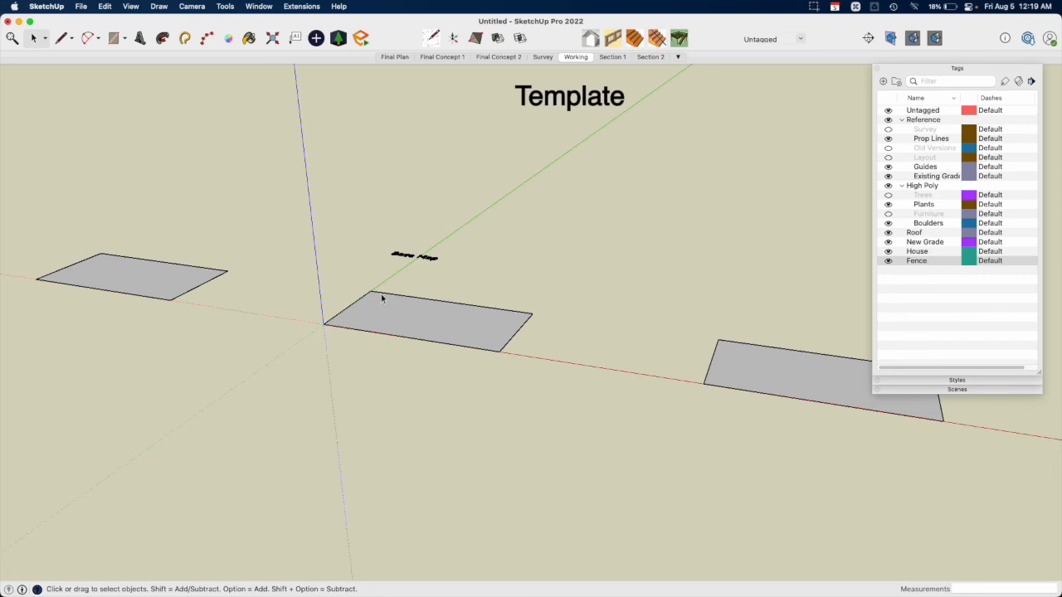
View the Base Map rectangle at the origin up close and highlight the Fence tag in the tag list.
scroll(382, 296, "up", 5)
middle_click_drag(407, 349, 357, 312)
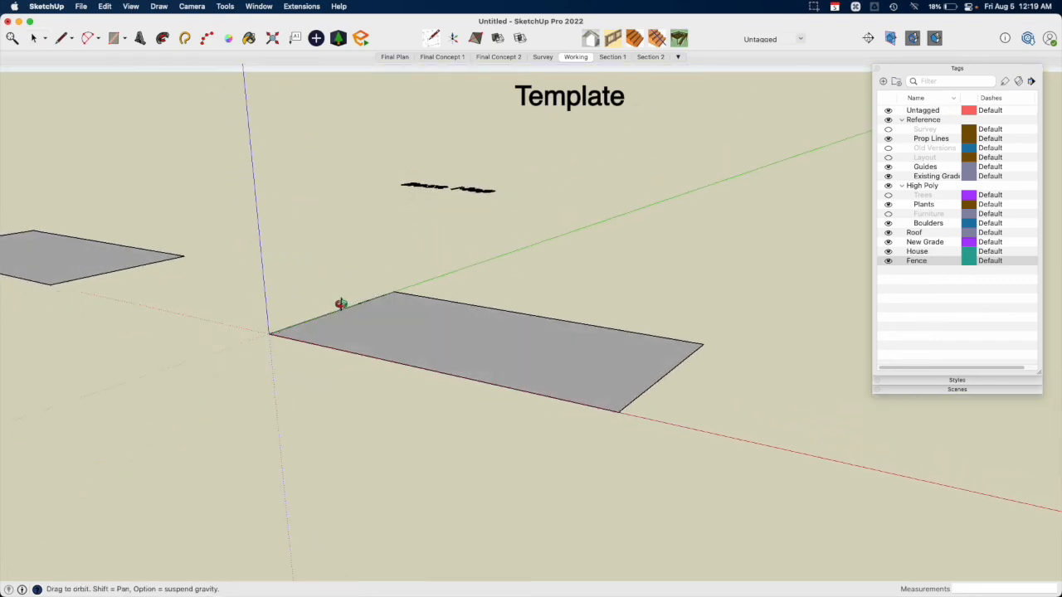
key("space")
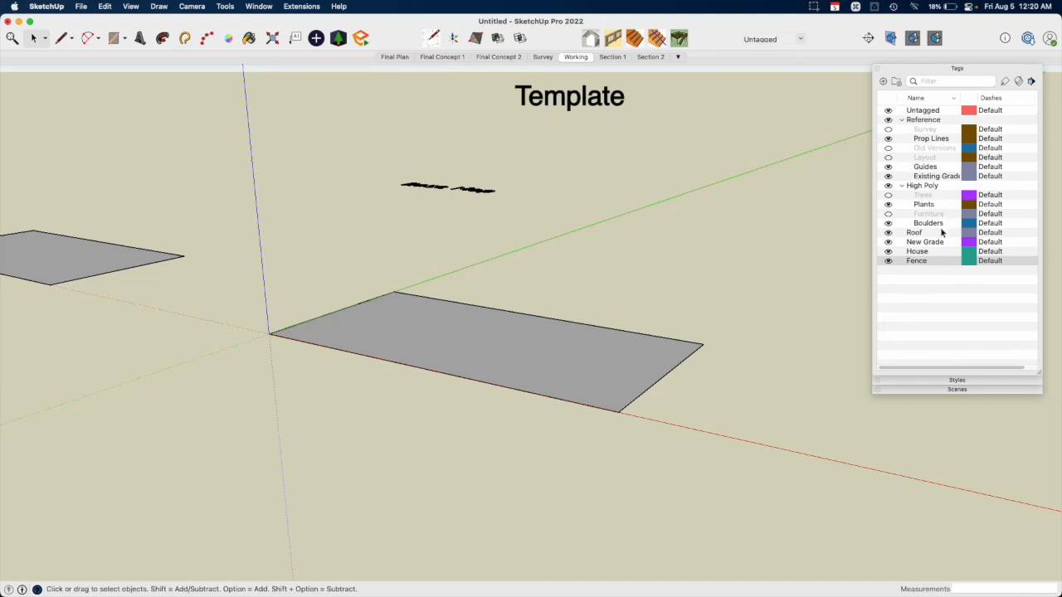
left_click(919, 313)
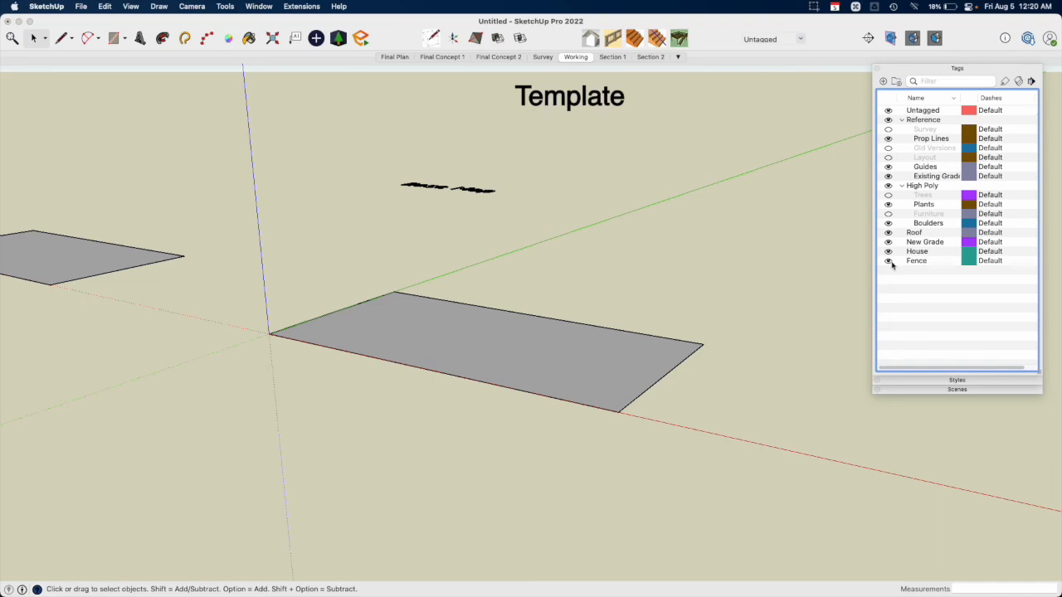
left_click(892, 262)
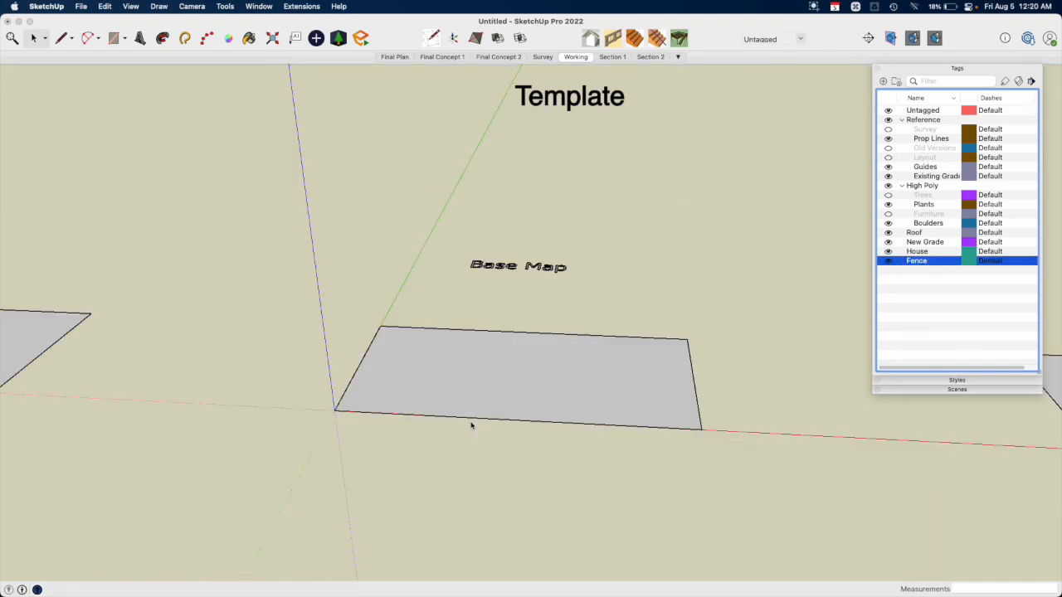